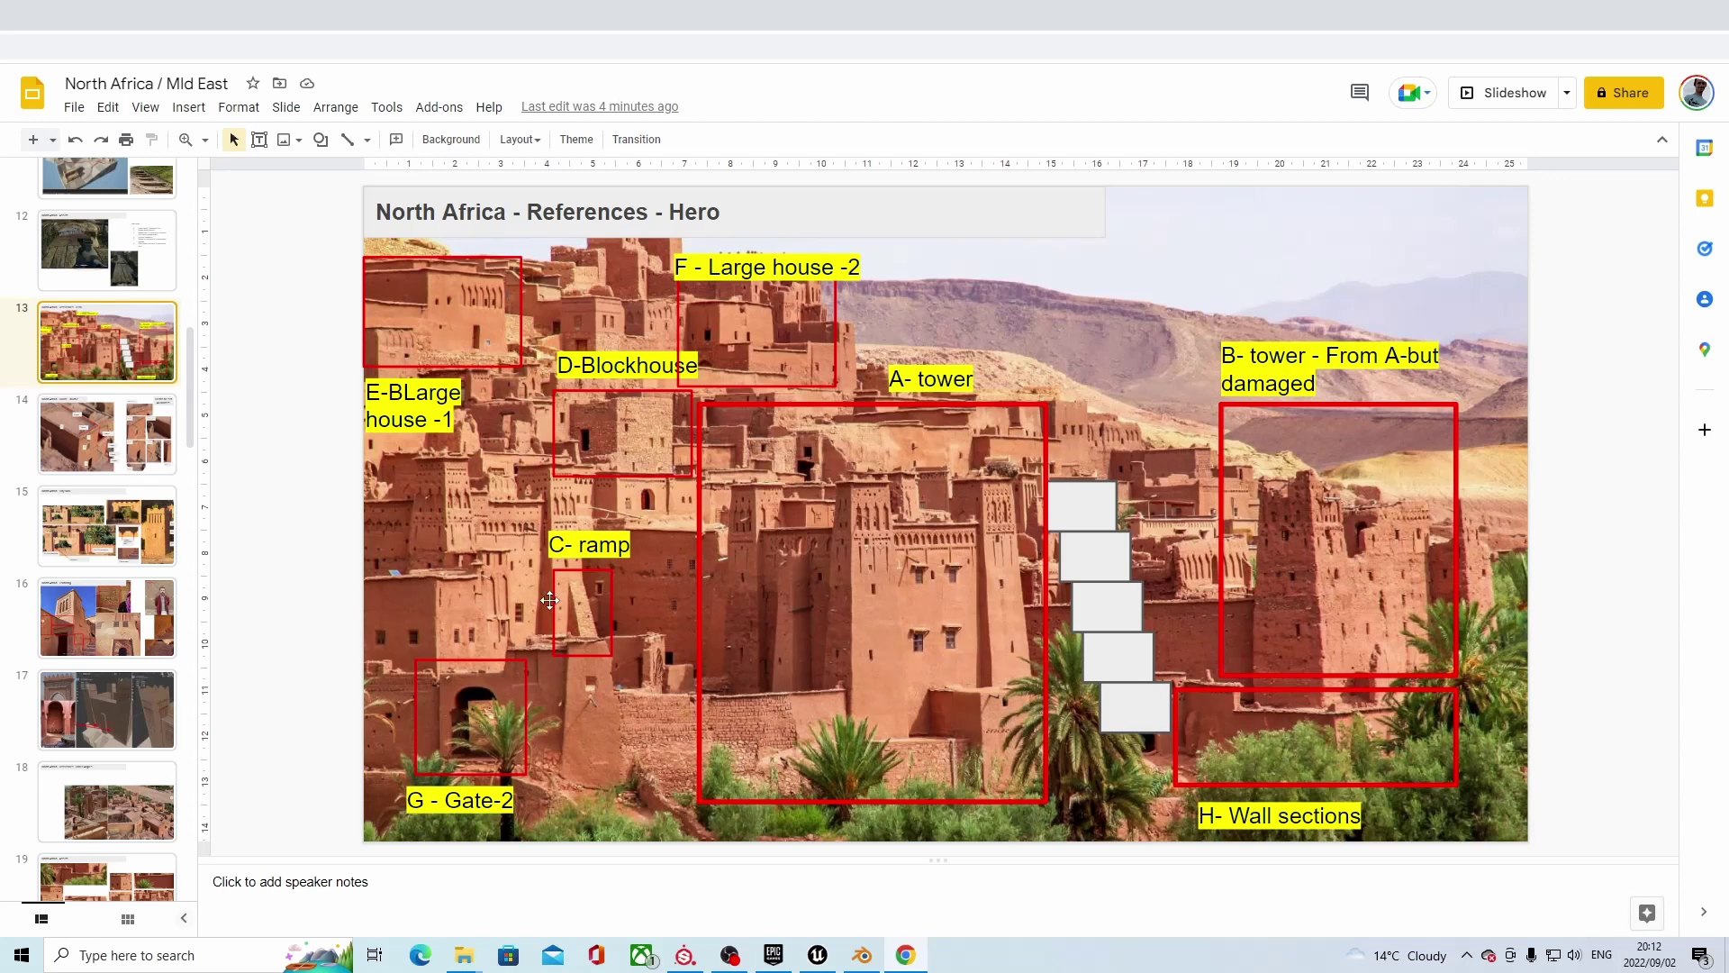
# Open slide 14, the House - double reference with the measured photo and tile crops.
pyautogui.click(72, 436)
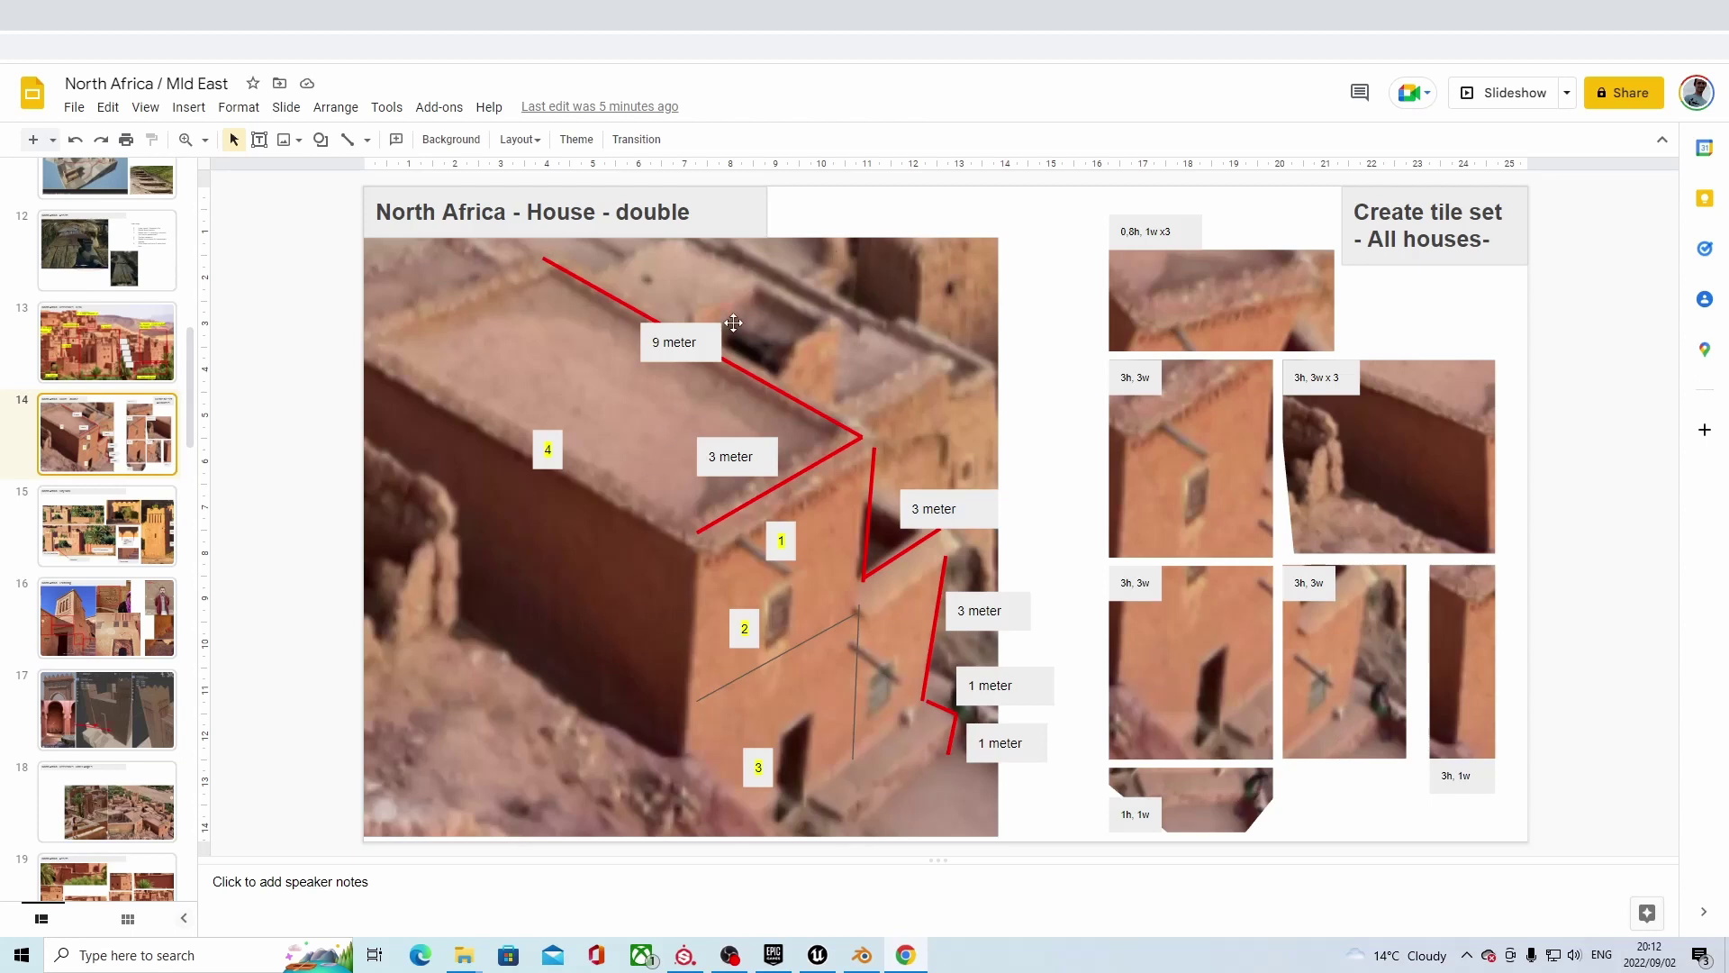
pyautogui.click(862, 955)
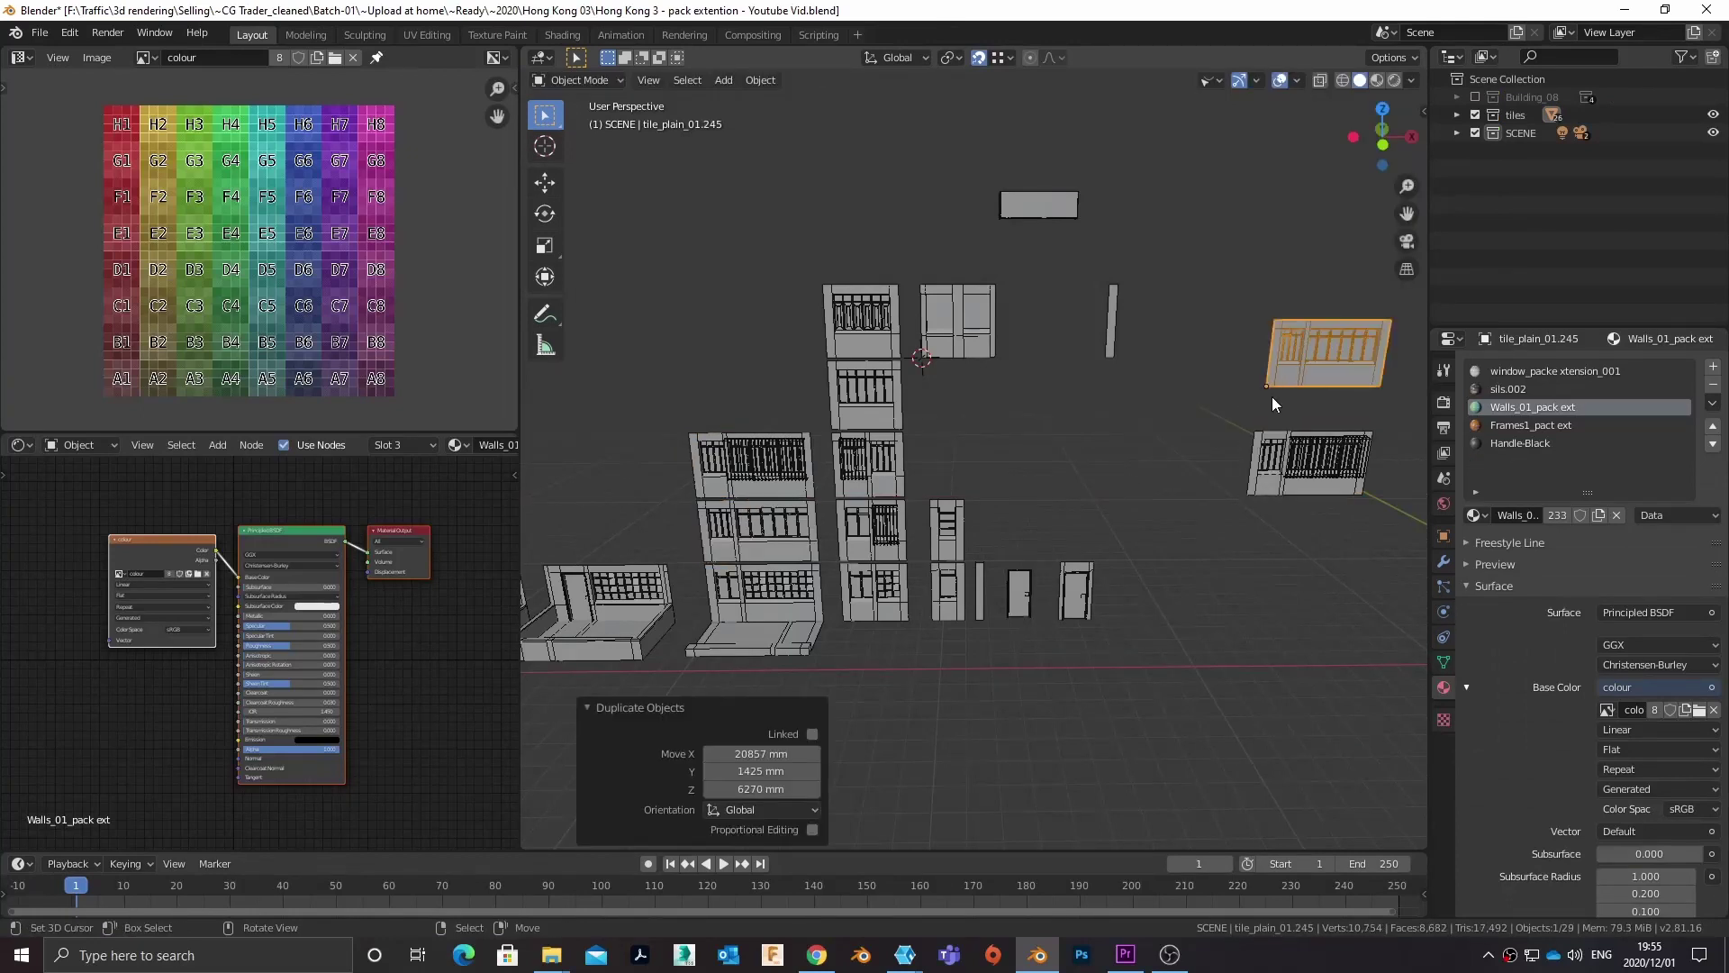
pyautogui.click(864, 482)
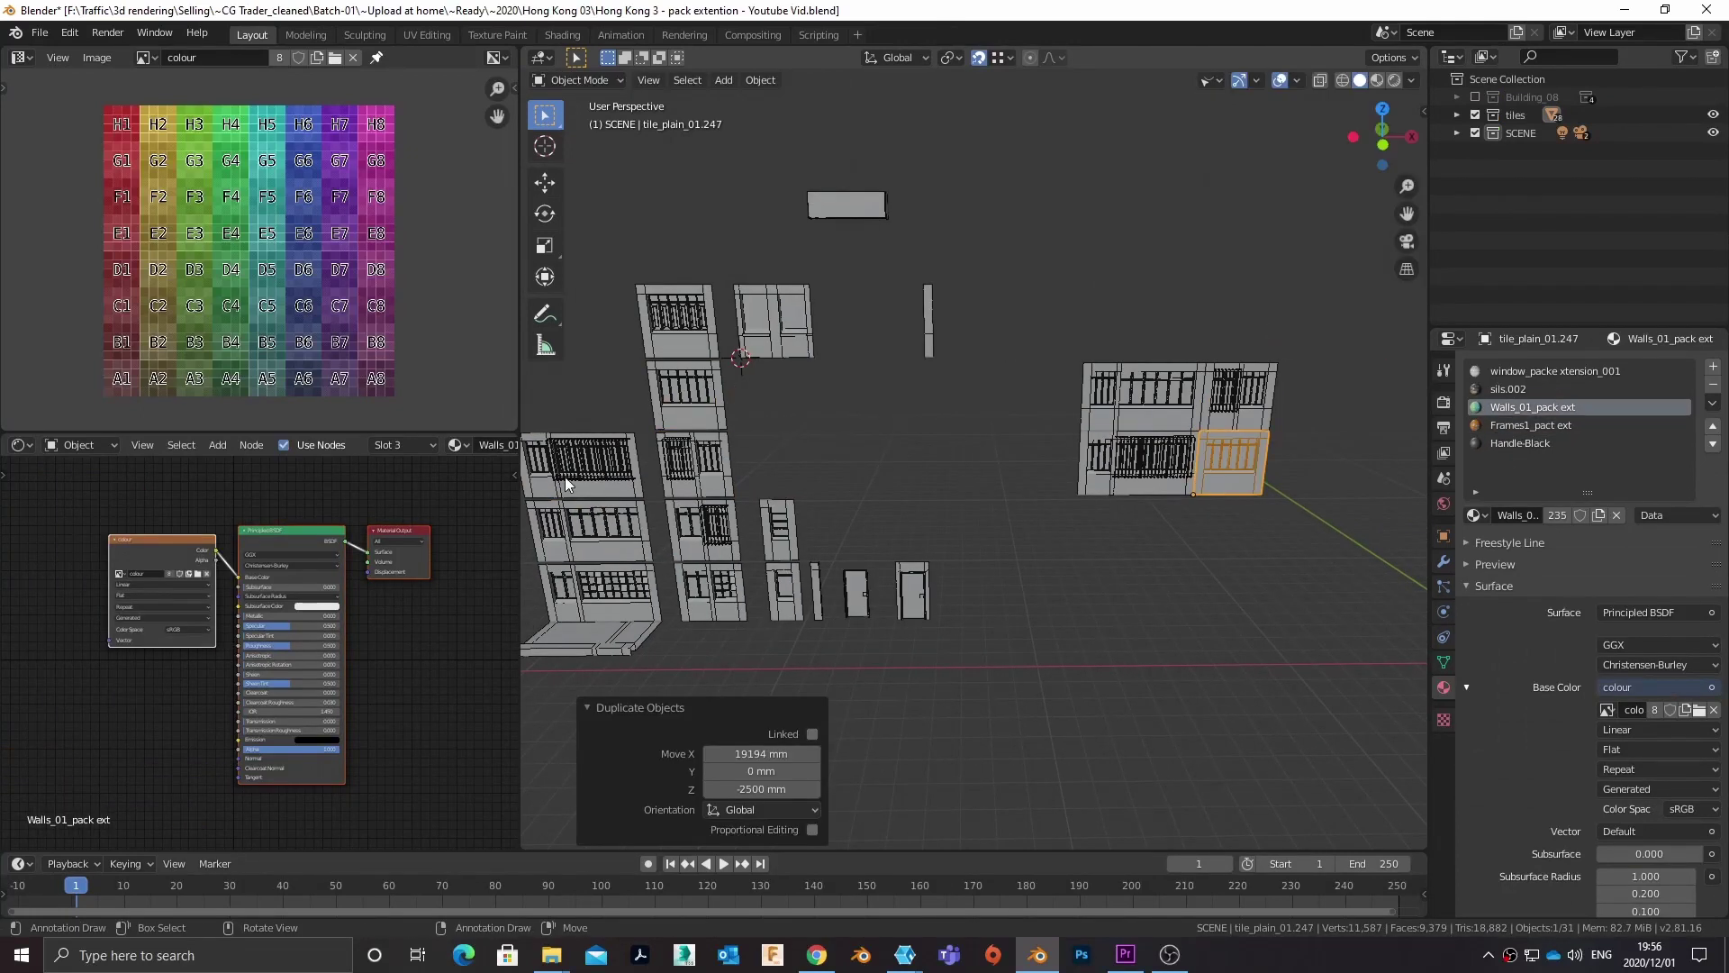
pyautogui.hotkey('shift', 'd')
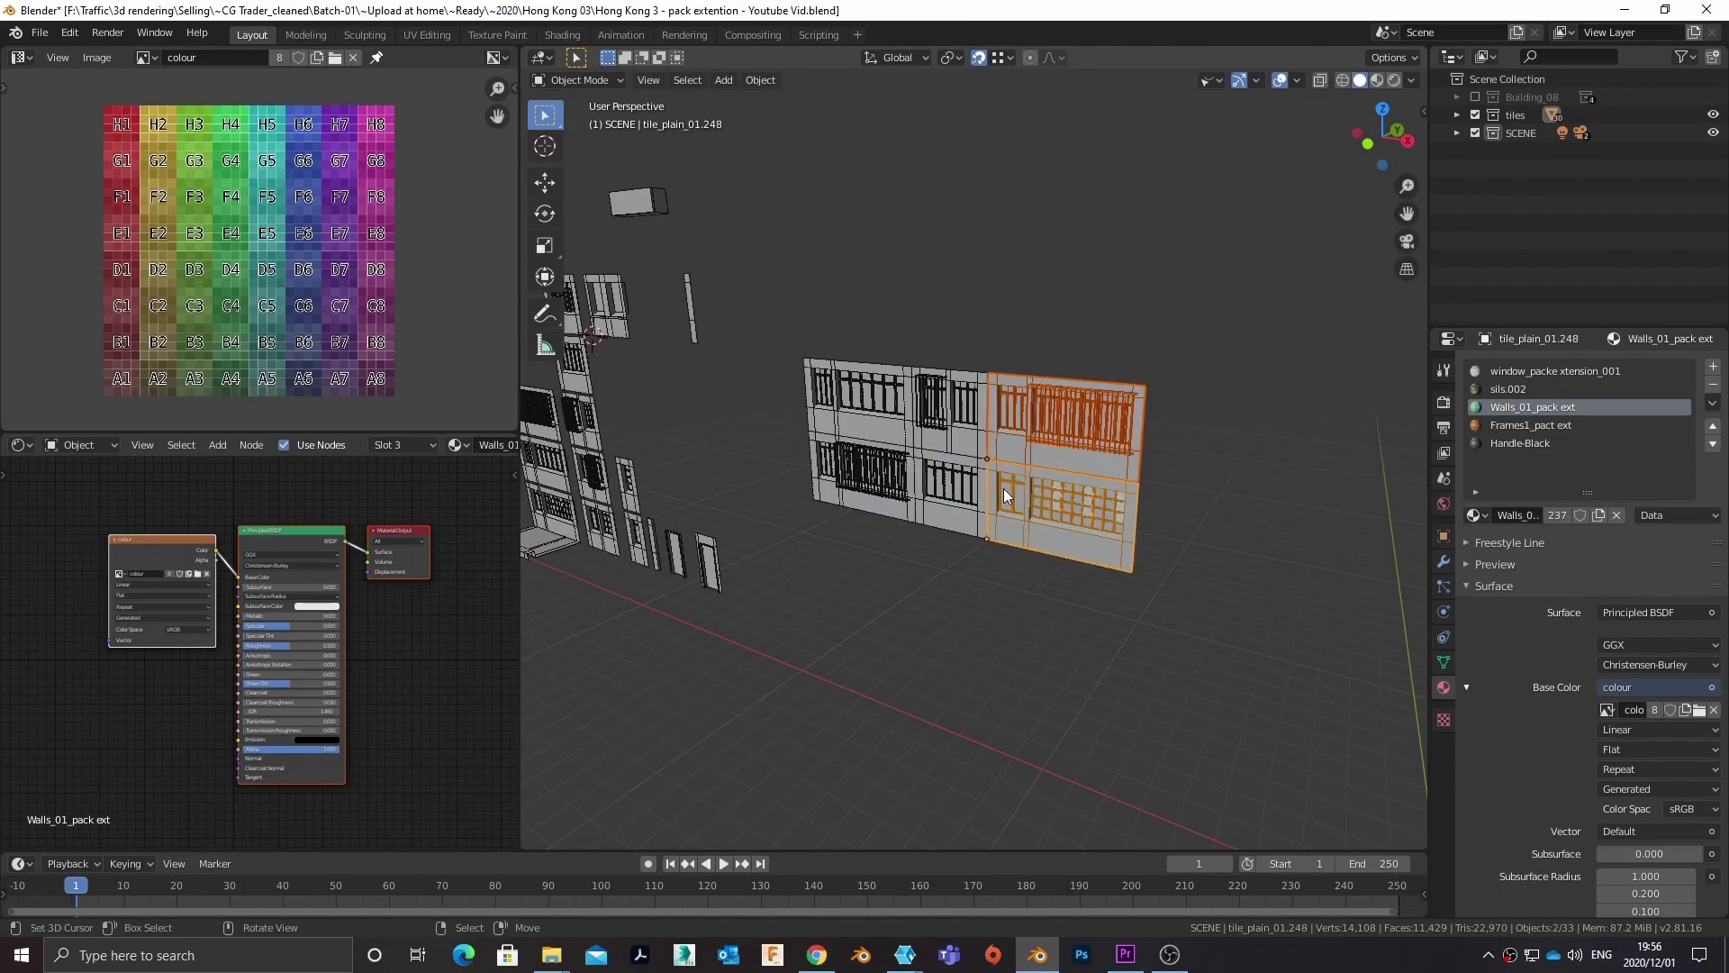
pyautogui.press('r')
pyautogui.press('z')
pyautogui.press('9')
pyautogui.press('0')
pyautogui.press('Return')
pyautogui.hotkey('shift', 'd')
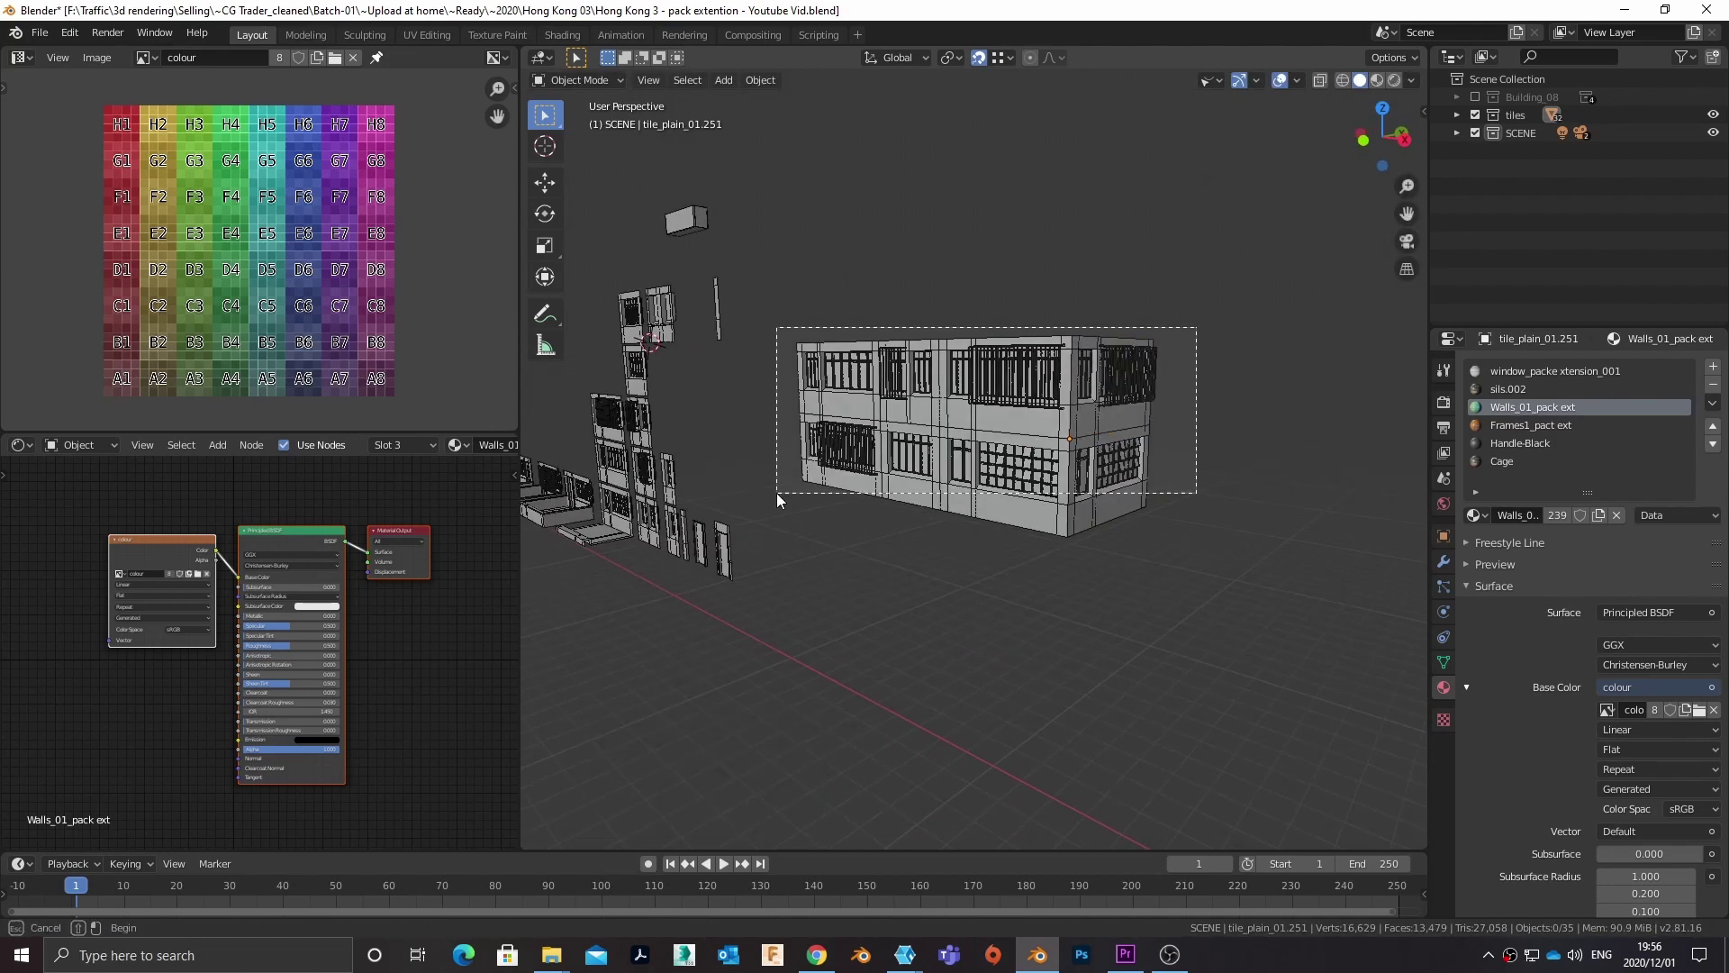
pyautogui.hotkey('shift', 'd')
pyautogui.press('z')
pyautogui.click(826, 322)
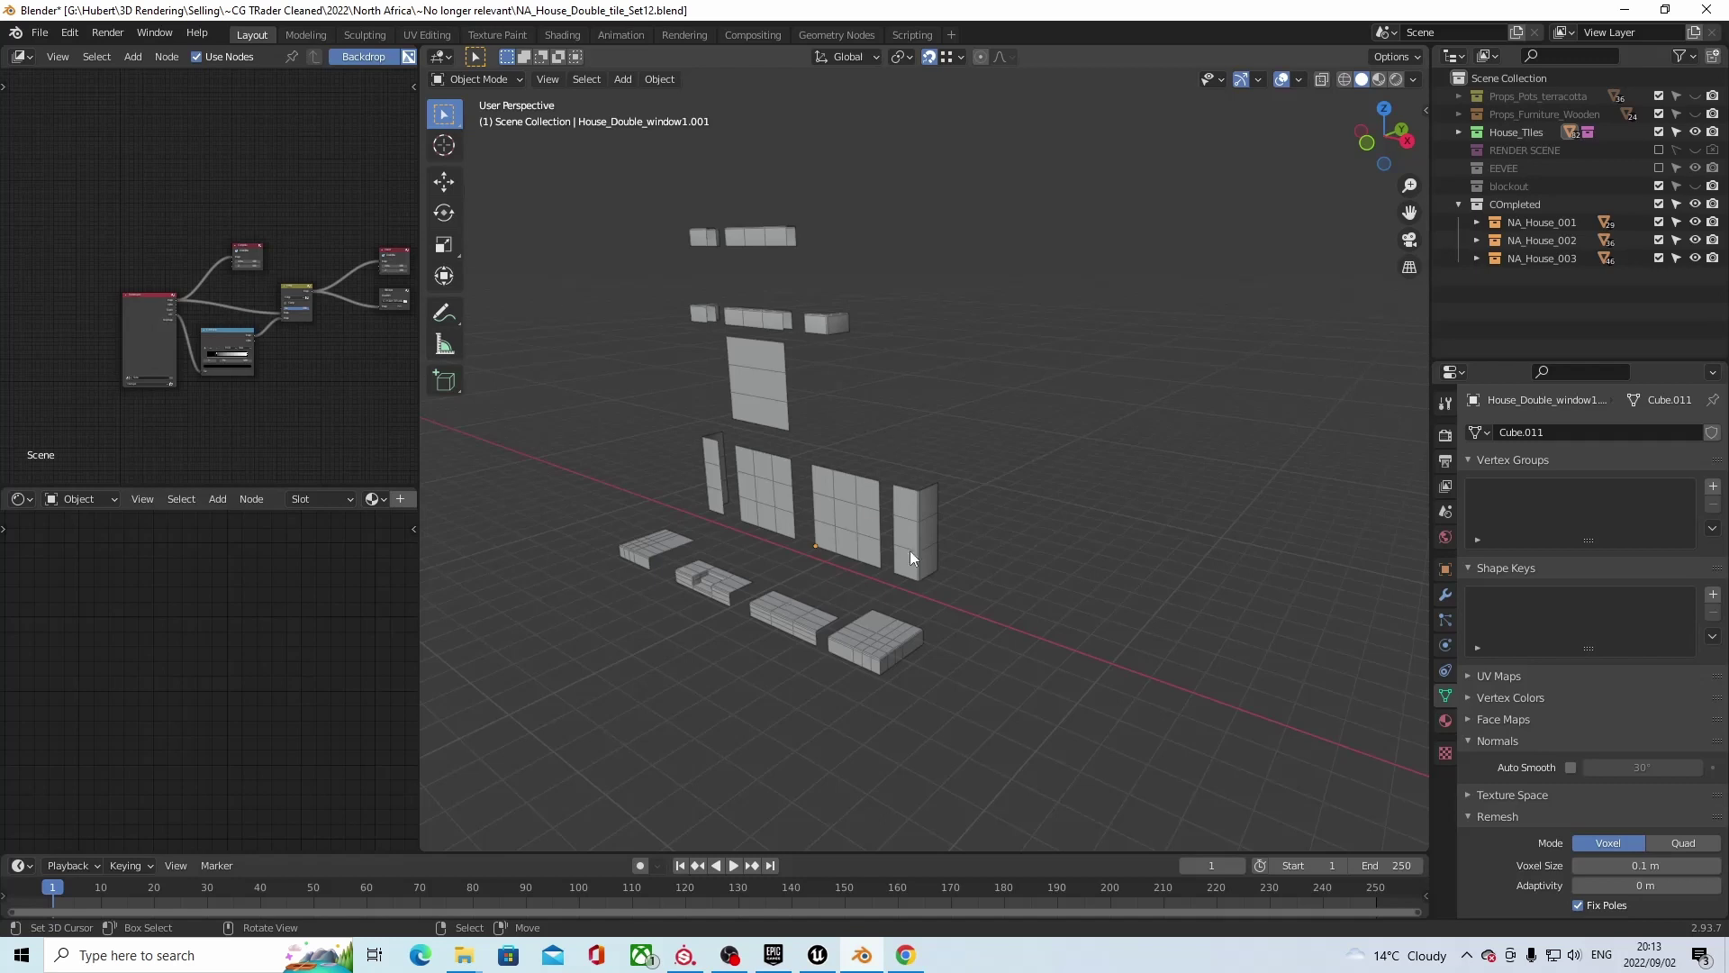
# Duplicate the corner and window wall pieces and place the copies to the right along X.
pyautogui.moveTo(912, 544); pyautogui.dragTo(863, 531, button='middle')
pyautogui.click(856, 539)
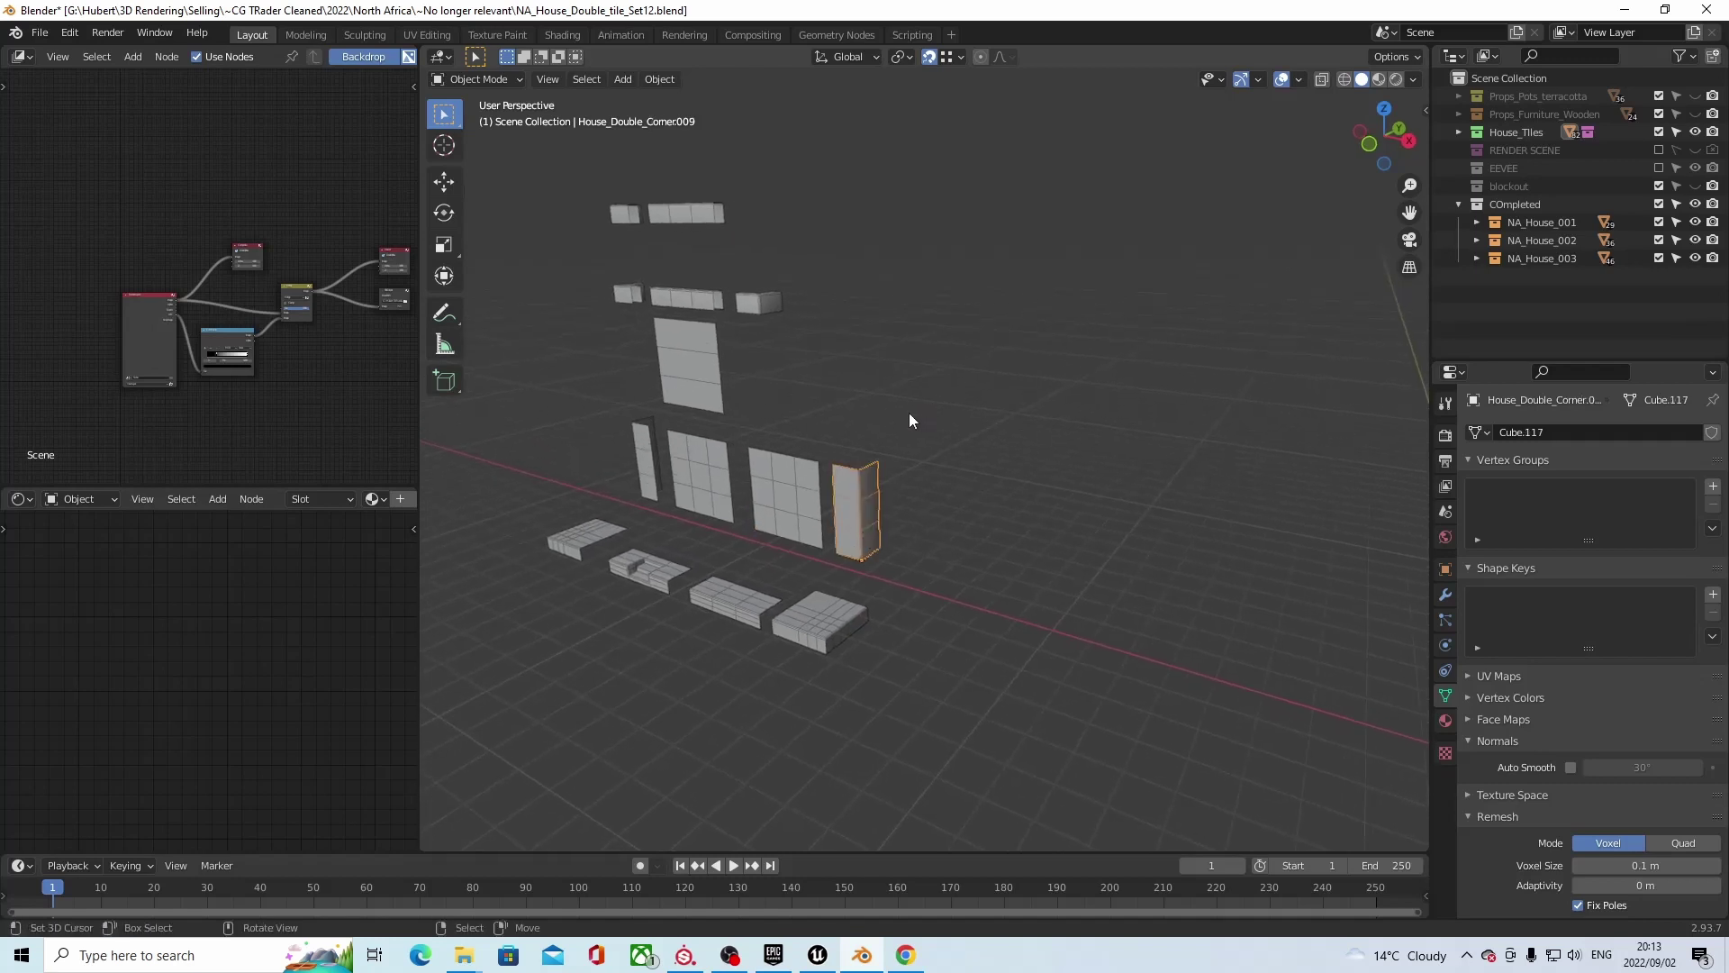
pyautogui.scroll(-3, 906, 412)
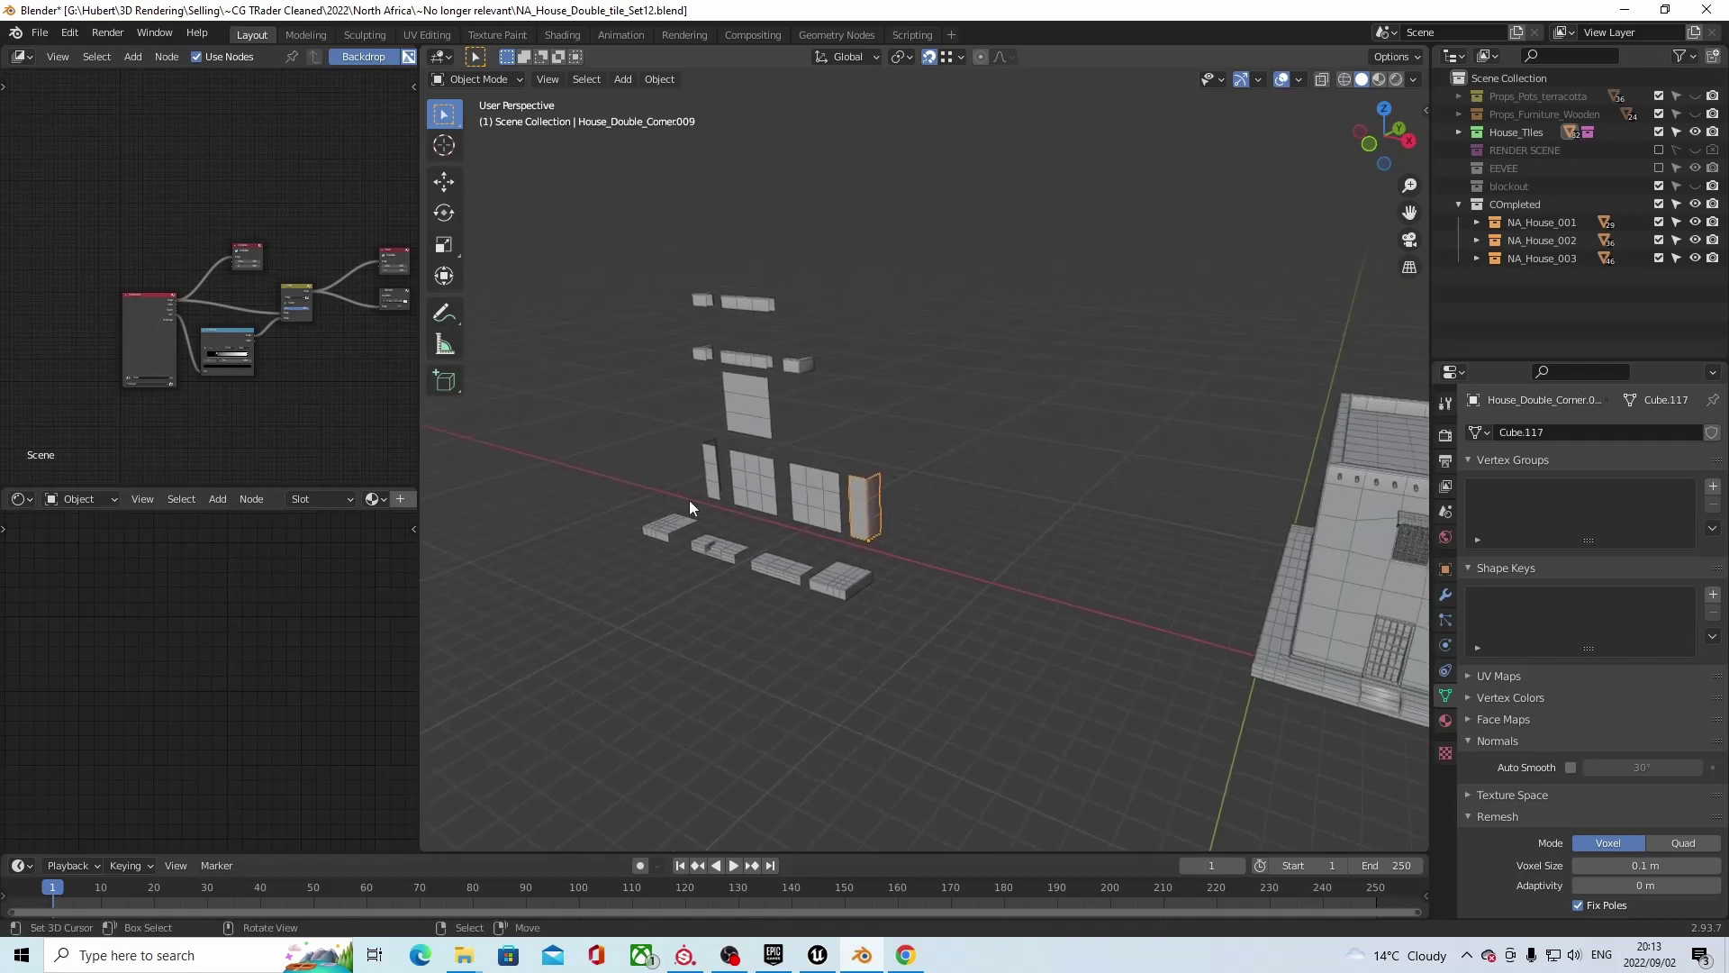
pyautogui.keyDown('shift'); pyautogui.click(825, 499); pyautogui.keyUp('shift')
pyautogui.hotkey('shift', 'd')
pyautogui.press('x')
pyautogui.click(1074, 587)
# Reposition the wide window piece and stack a vertical copy of it onto the wall above.
pyautogui.click(1073, 586)
pyautogui.click(991, 567)
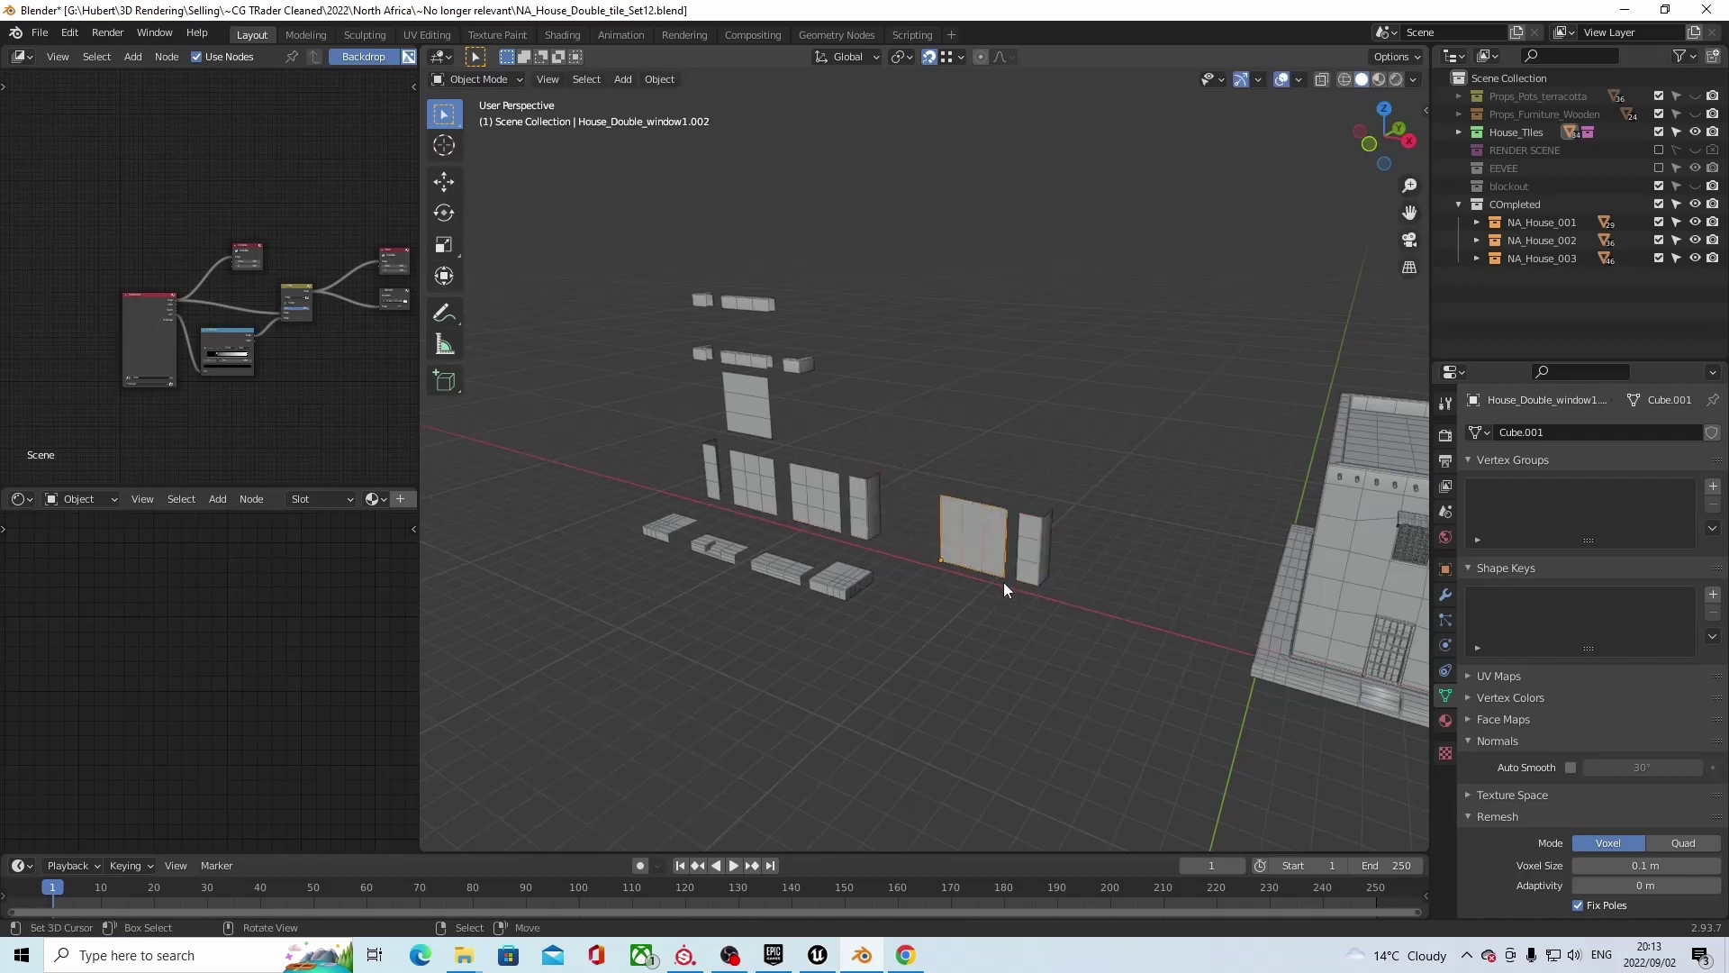
pyautogui.press('g')
pyautogui.click(1014, 585)
pyautogui.moveTo(1014, 584); pyautogui.dragTo(949, 565, button='middle')
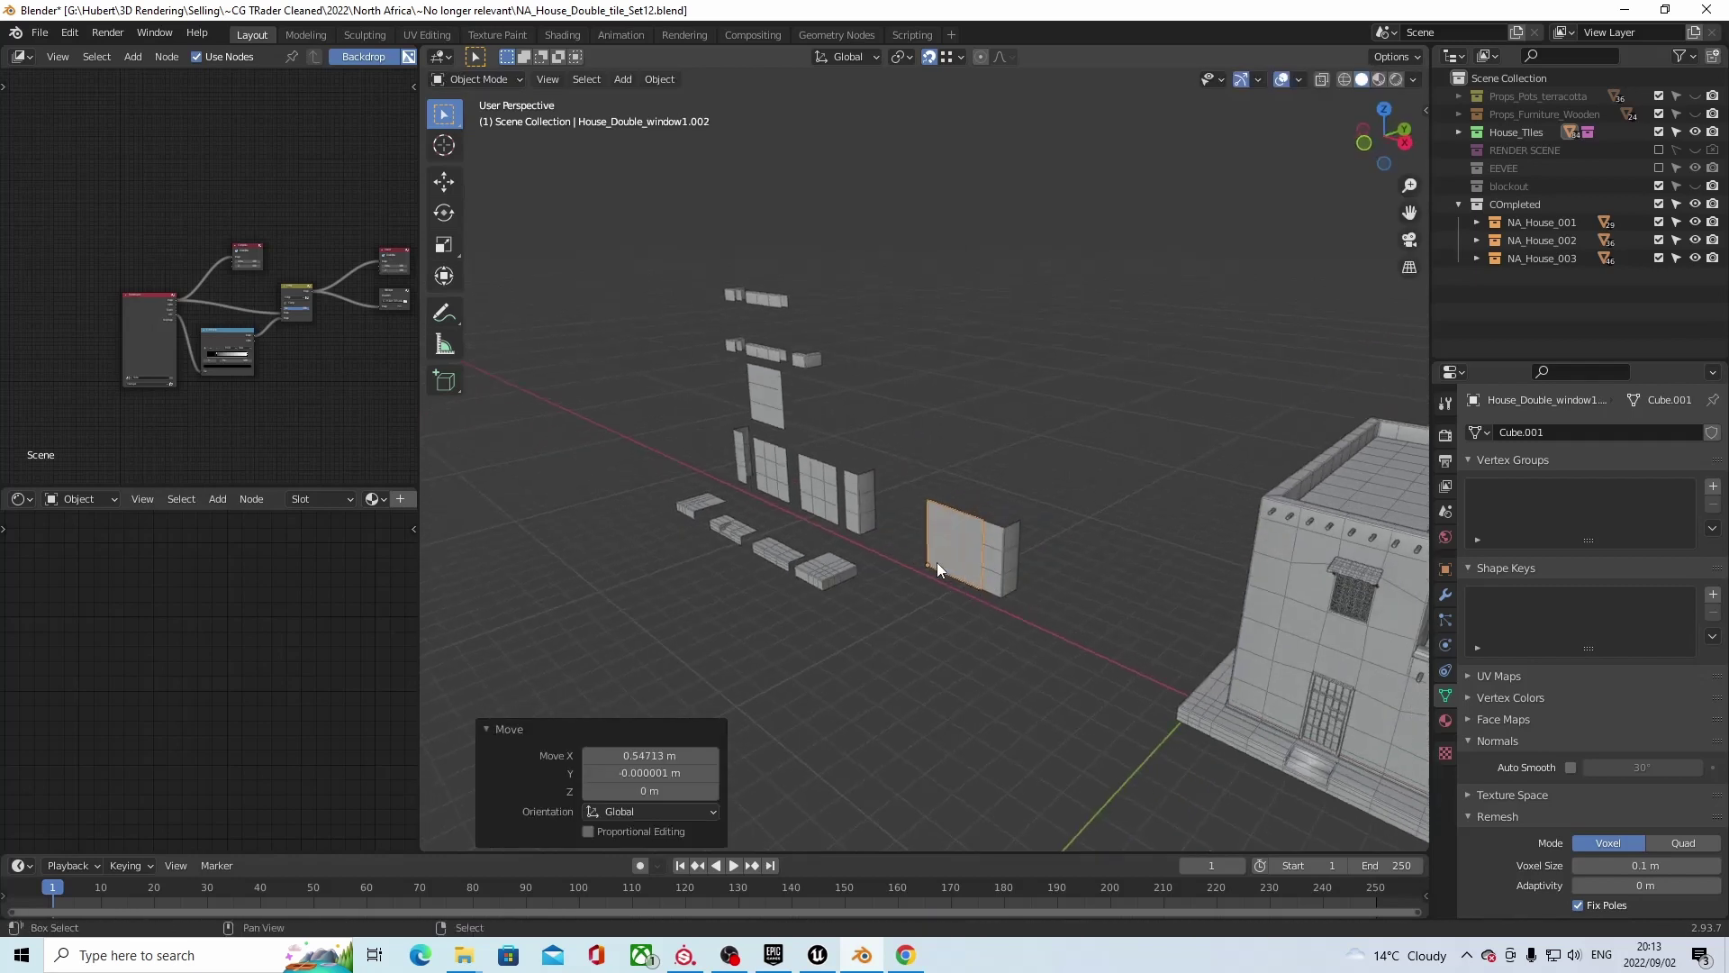
pyautogui.hotkey('shift', 'd')
pyautogui.press('z')
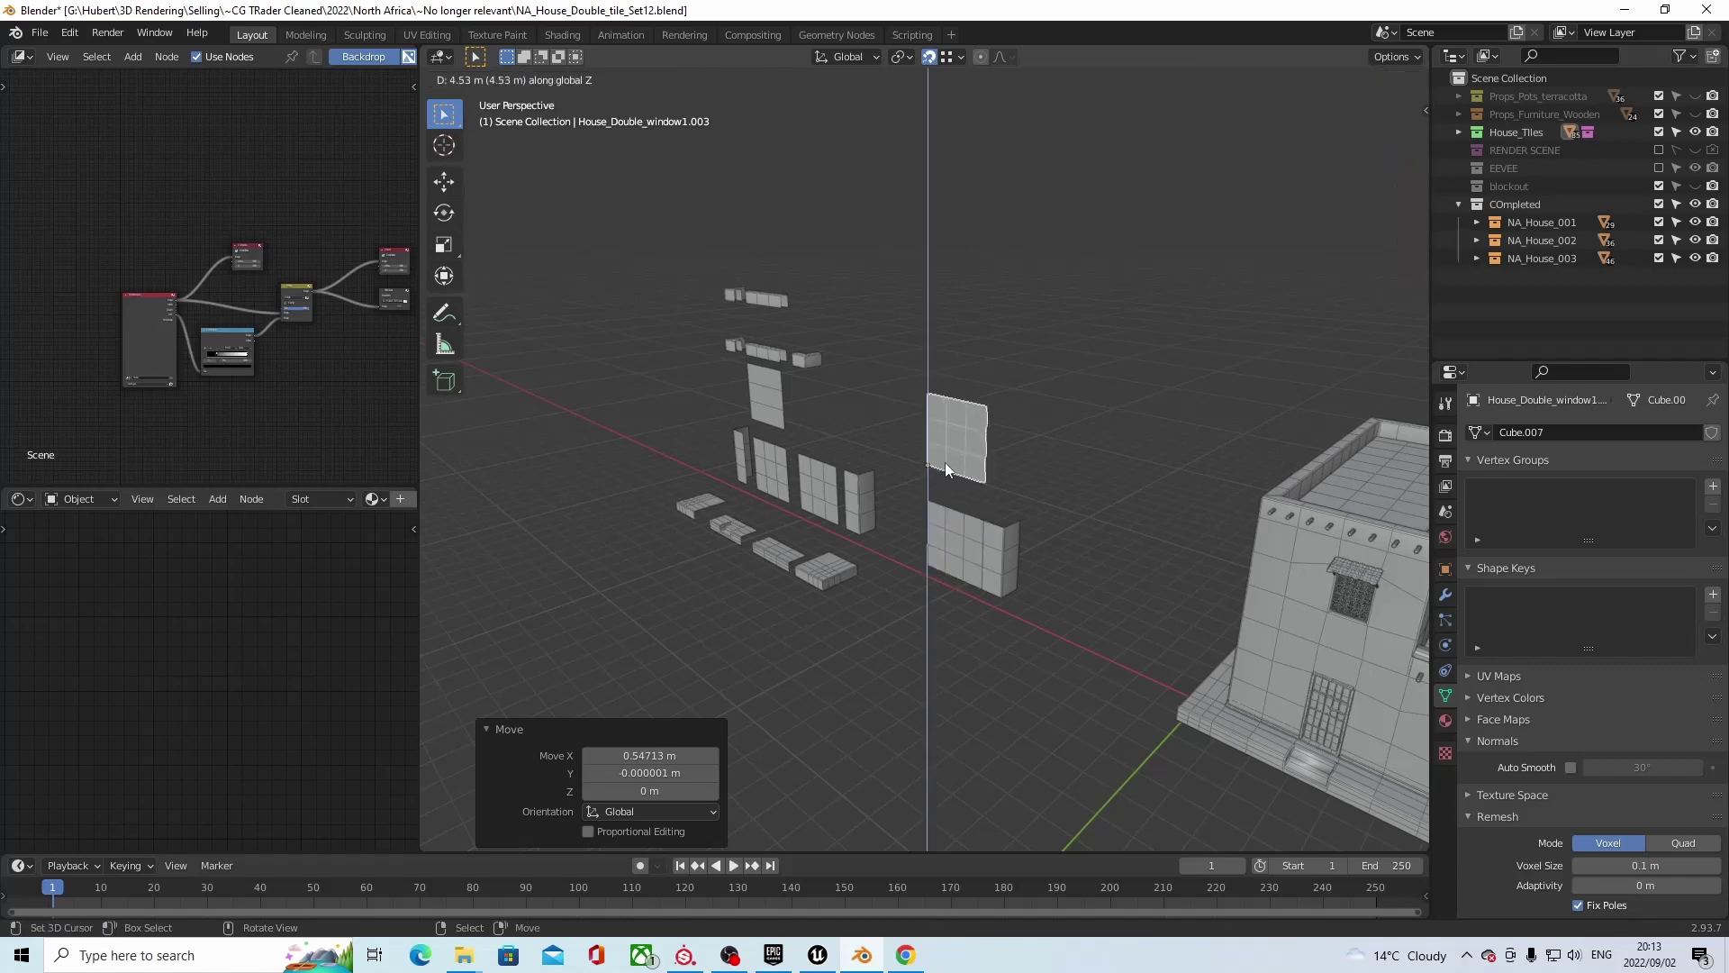
pyautogui.click(944, 470)
pyautogui.click(951, 60)
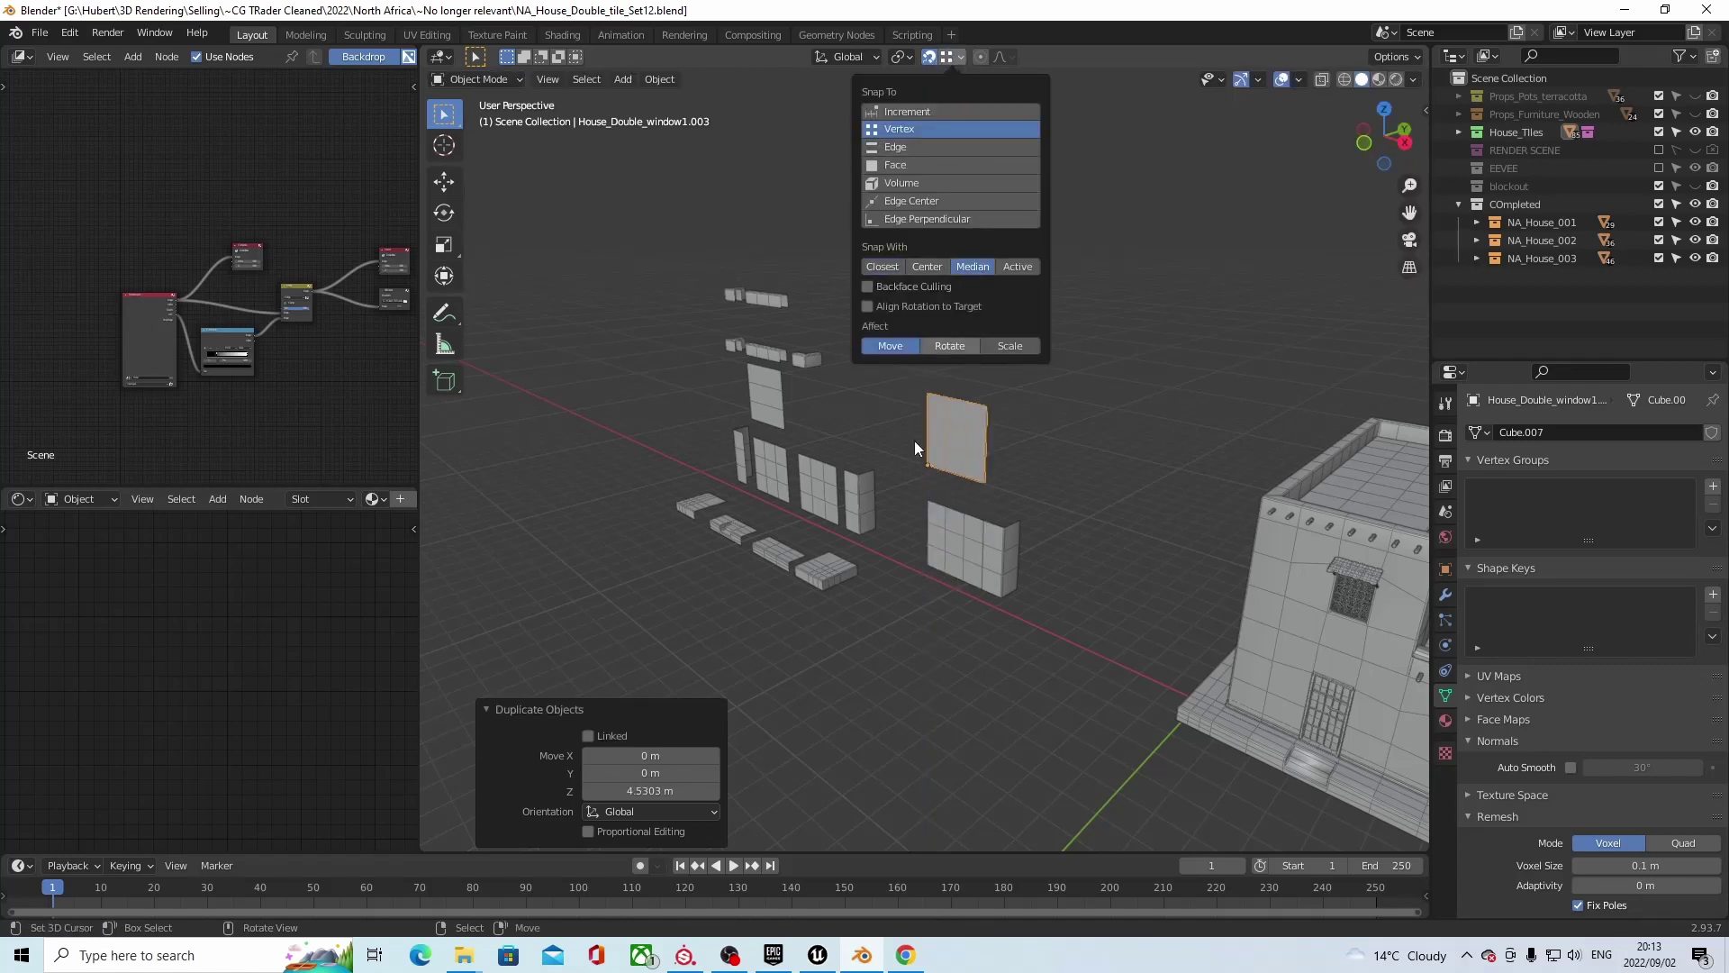
pyautogui.press('g')
pyautogui.press('z')
pyautogui.click(993, 512)
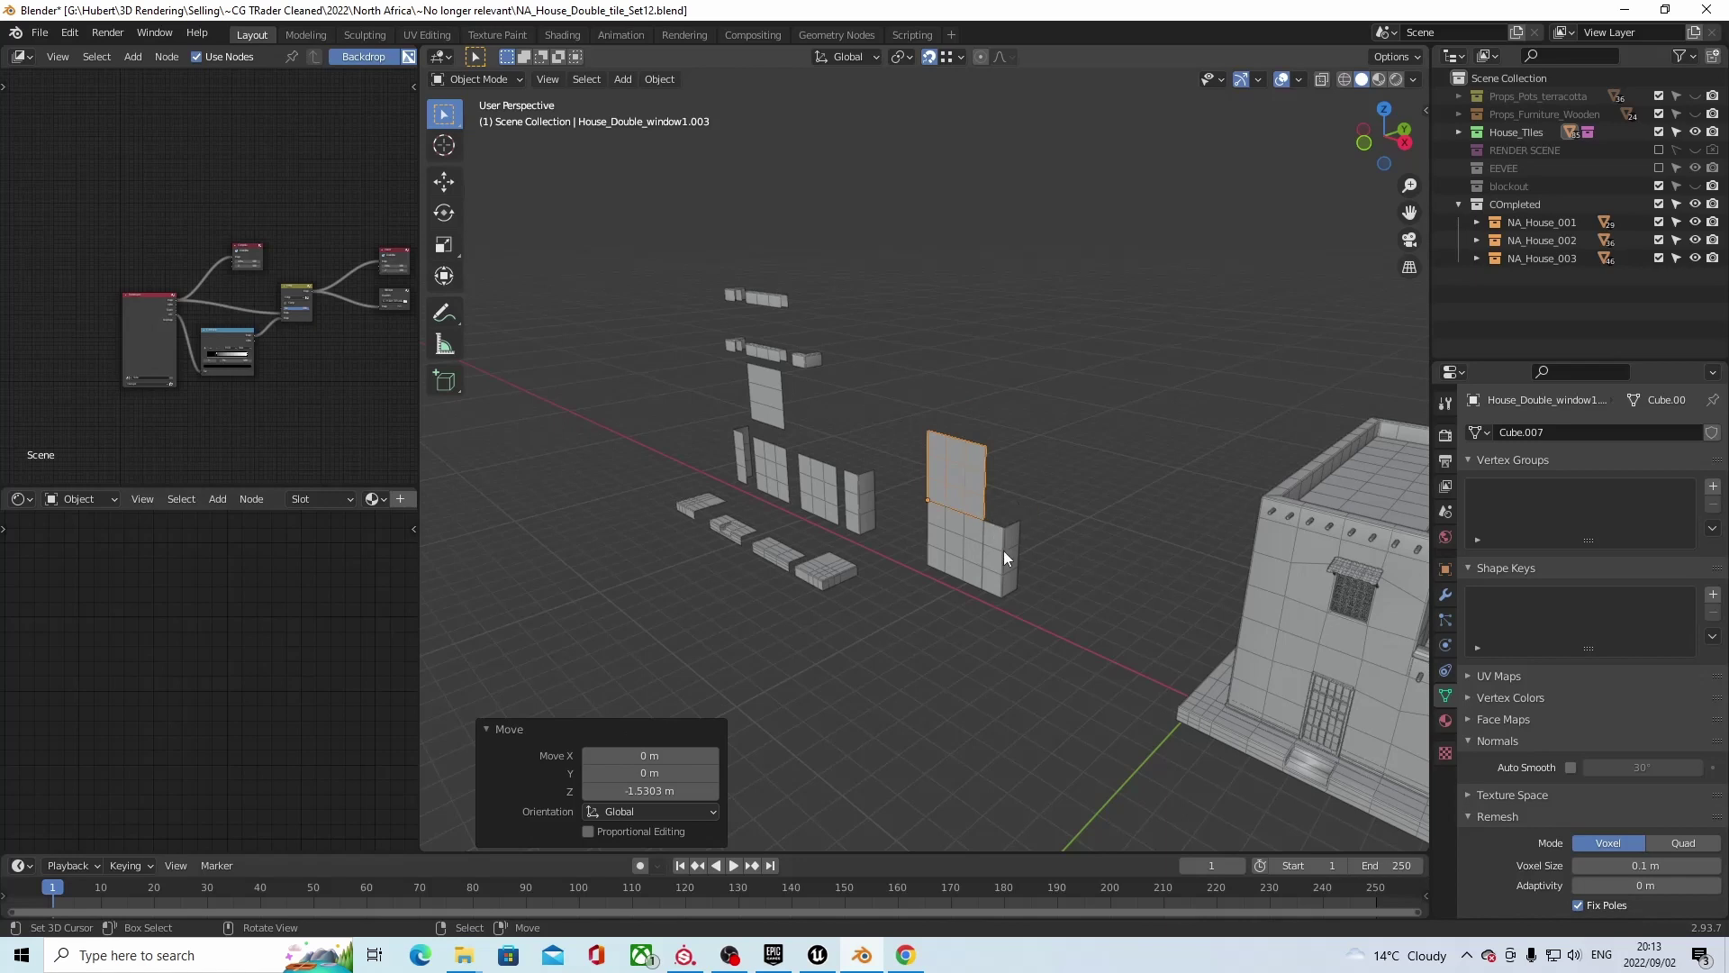
# Duplicate the corner piece 4 m up on Z, then lower it by 1 m.
pyautogui.click(1003, 549)
pyautogui.hotkey('shift', 'd')
pyautogui.press('z')
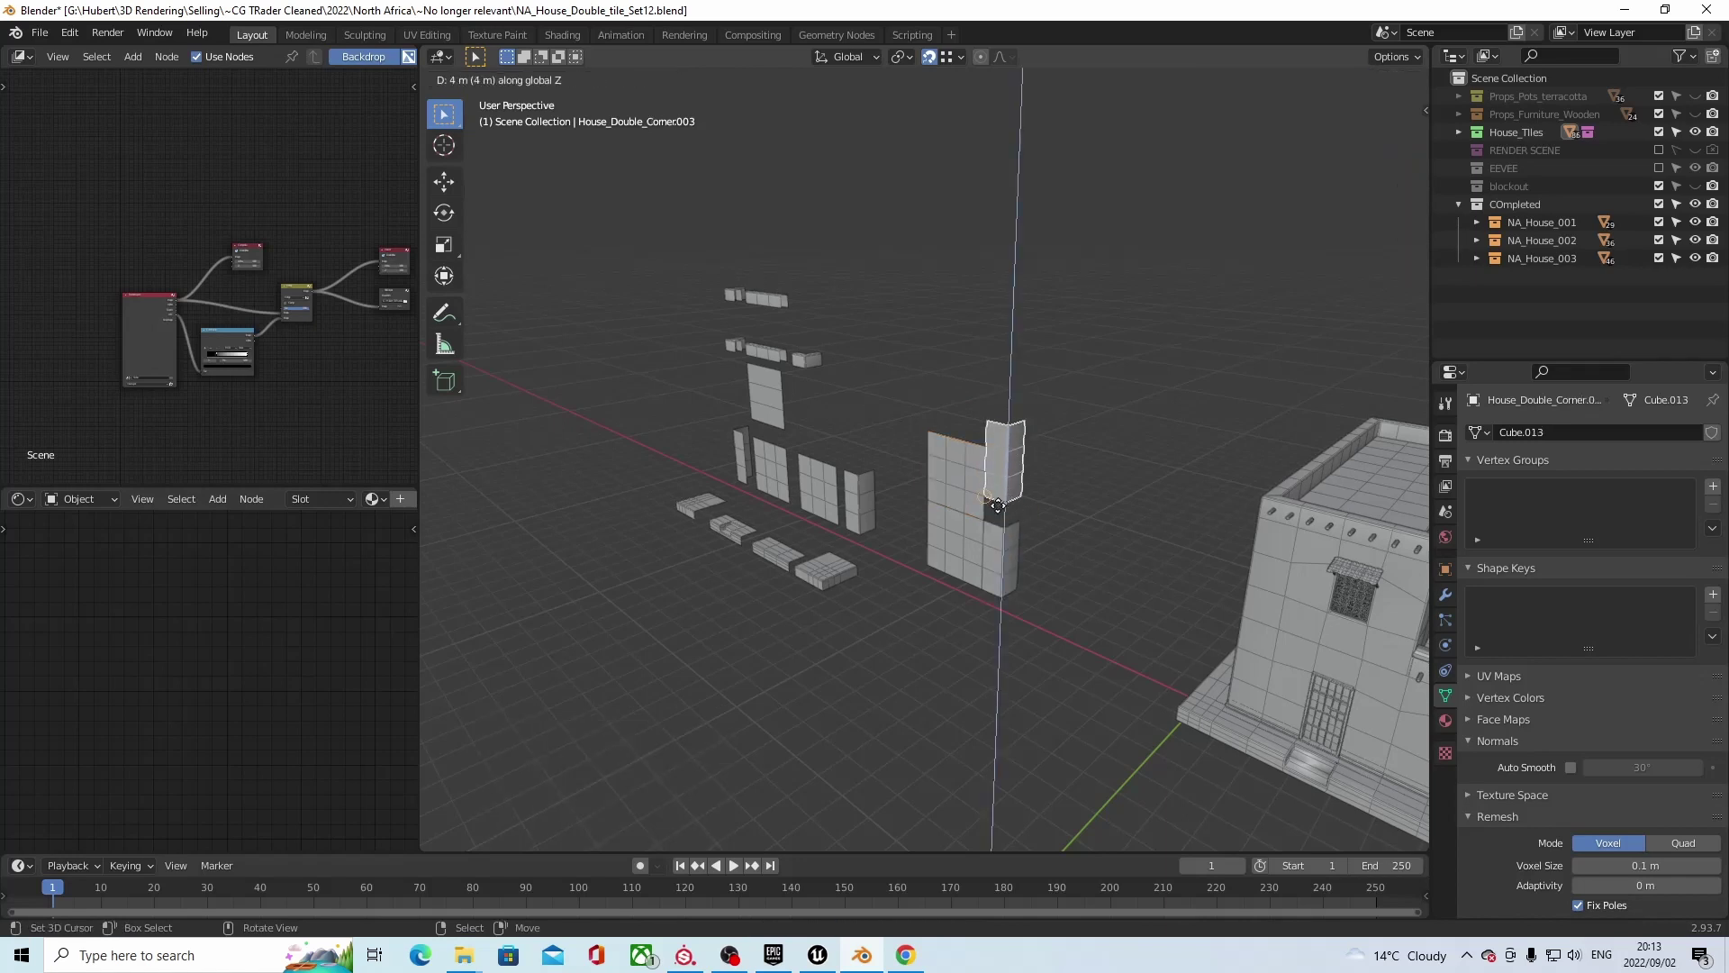
pyautogui.click(1000, 514)
pyautogui.press('g')
pyautogui.press('z')
pyautogui.click(992, 505)
pyautogui.scroll(-2, 994, 504)
# Scroll the viewport to review the row of four grey blockout houses.
pyautogui.scroll(-4, 939, 451)
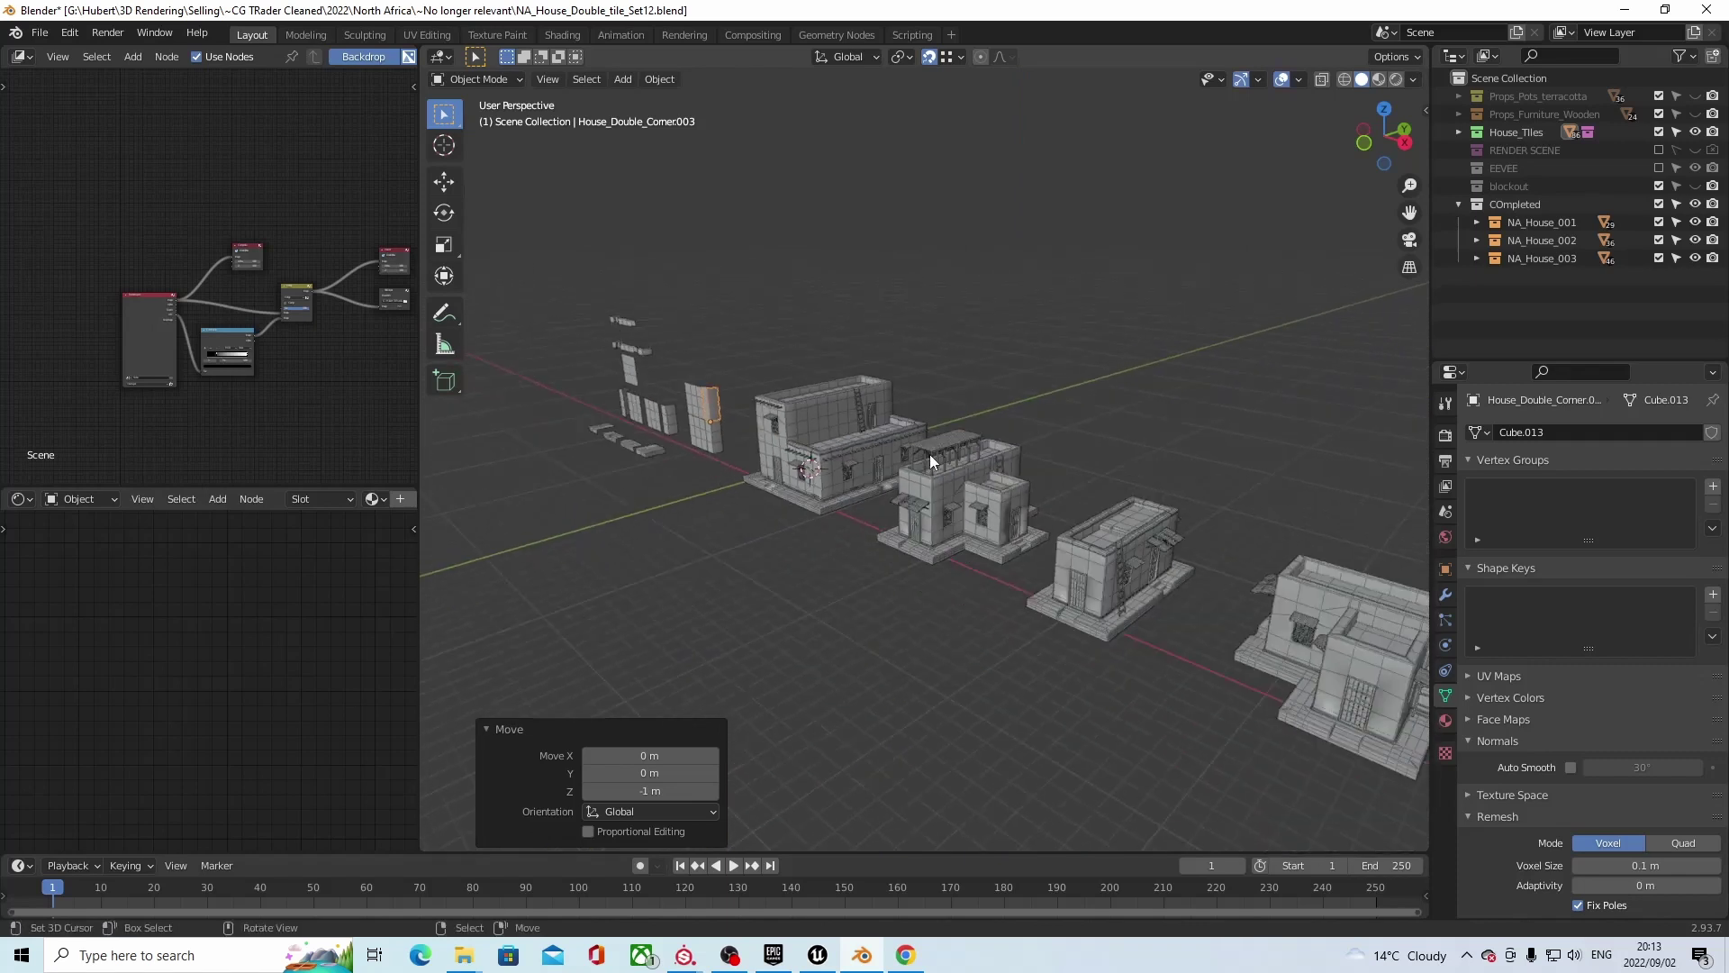
pyautogui.scroll(3, 937, 432)
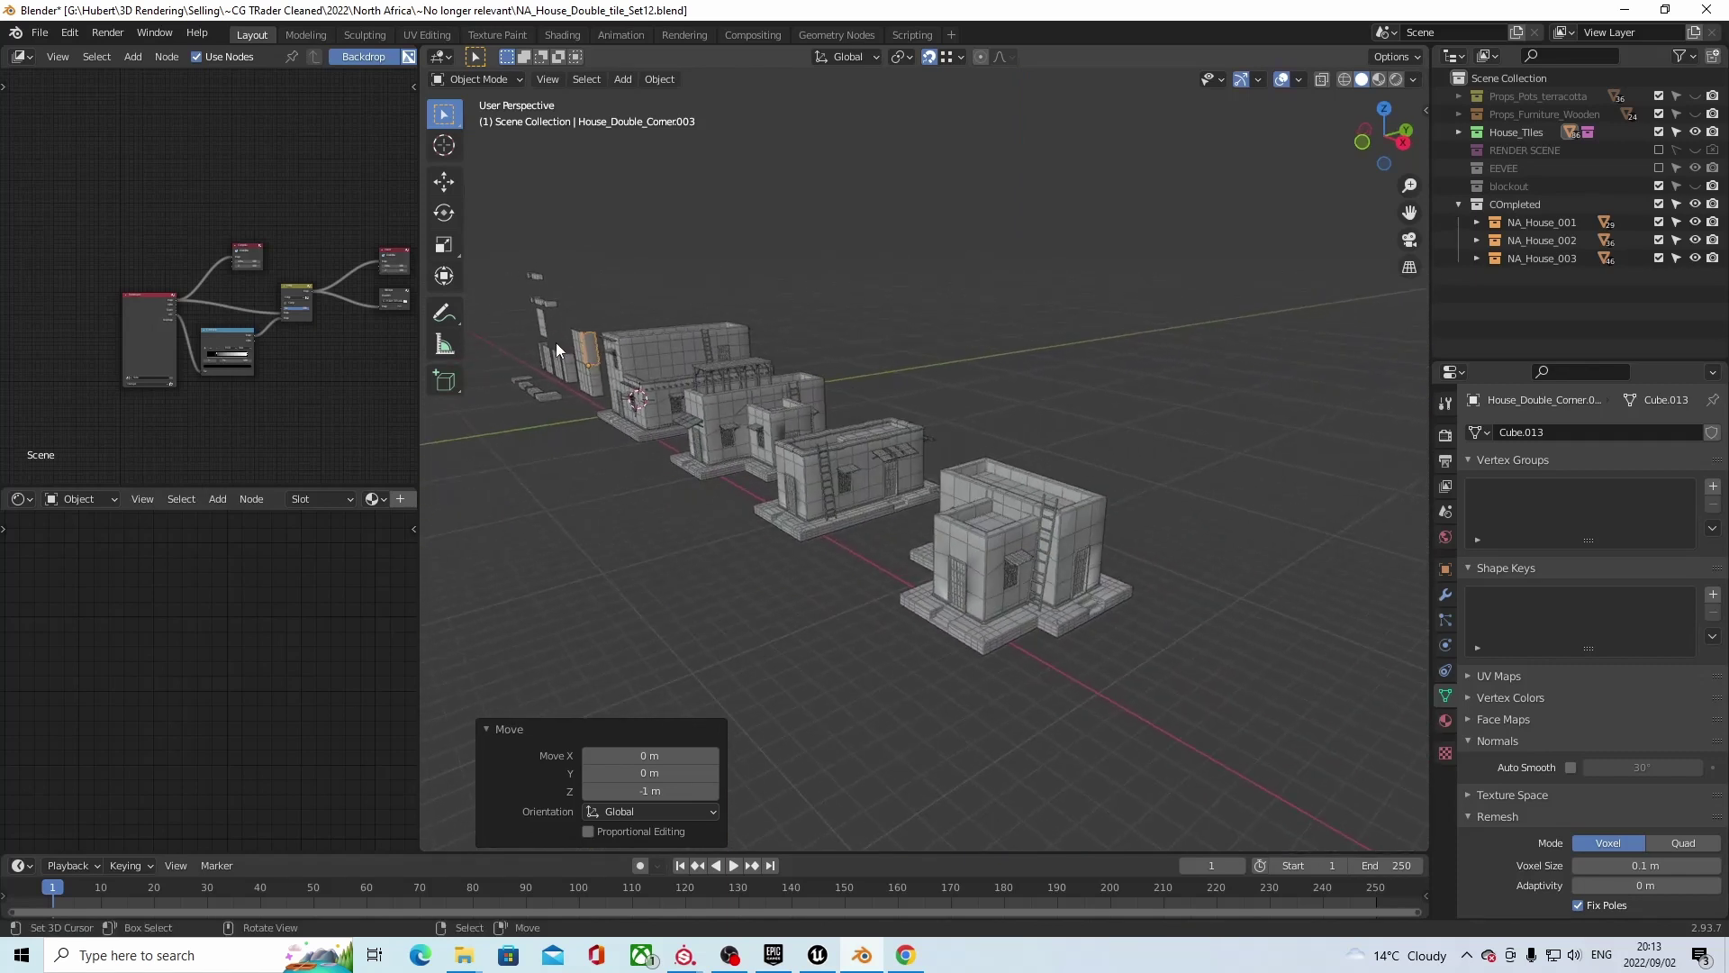
pyautogui.scroll(3, 949, 424)
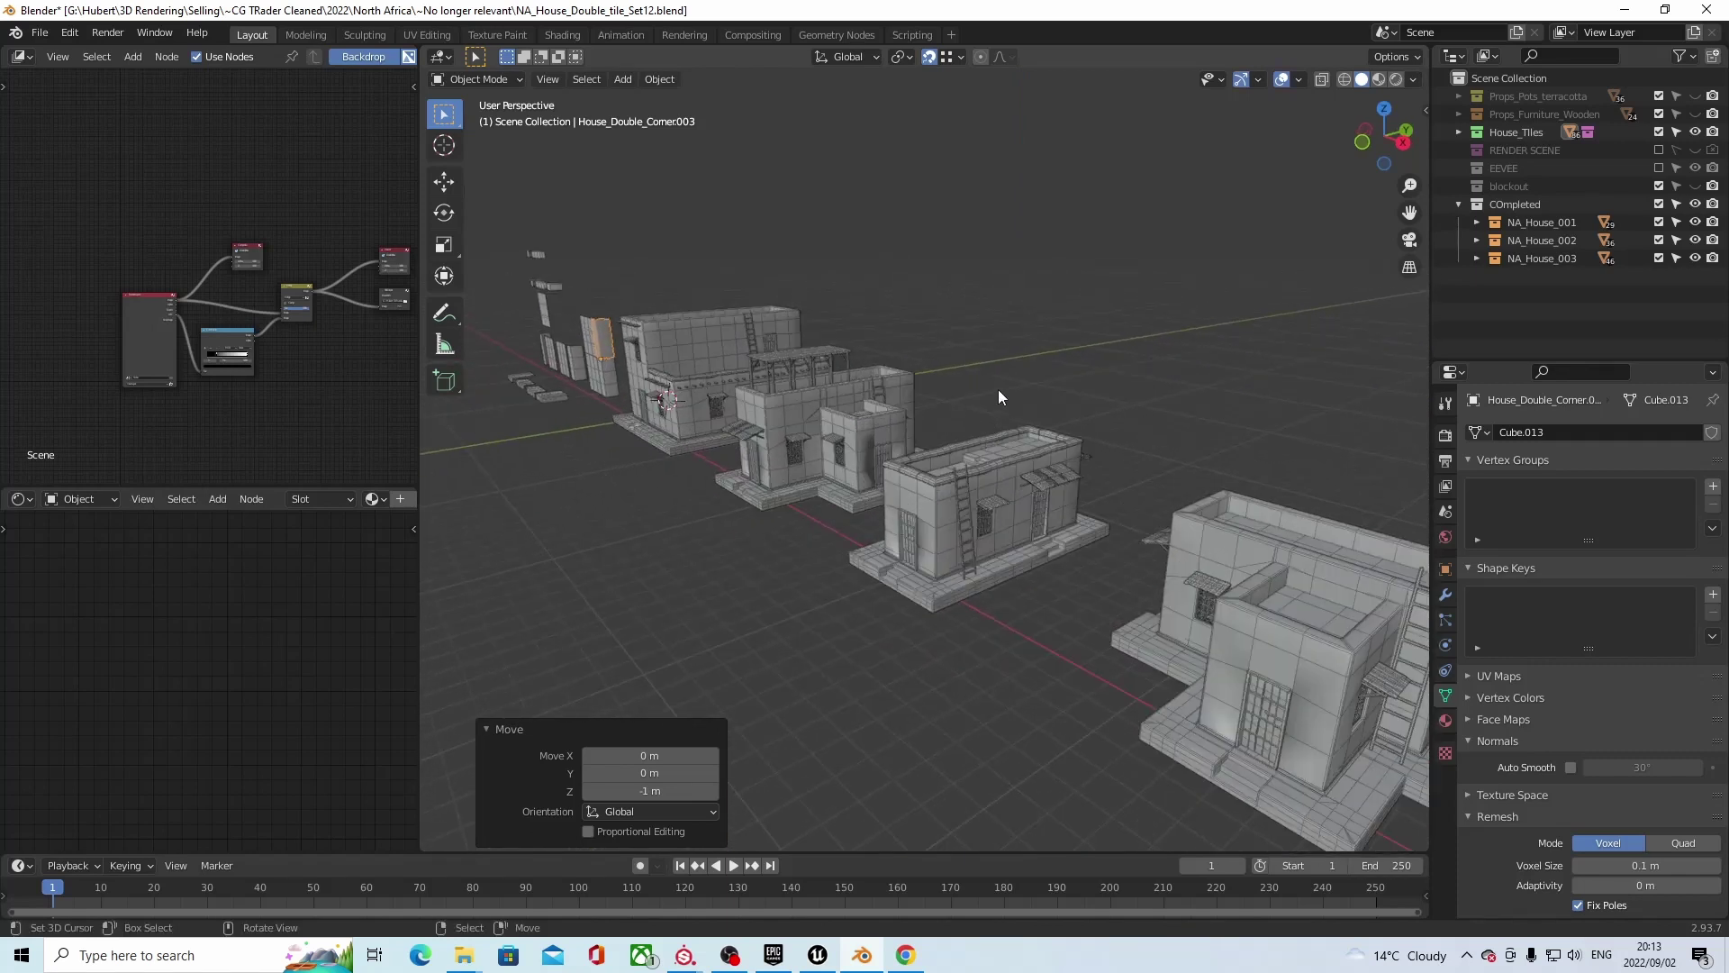
pyautogui.scroll(-2, 996, 381)
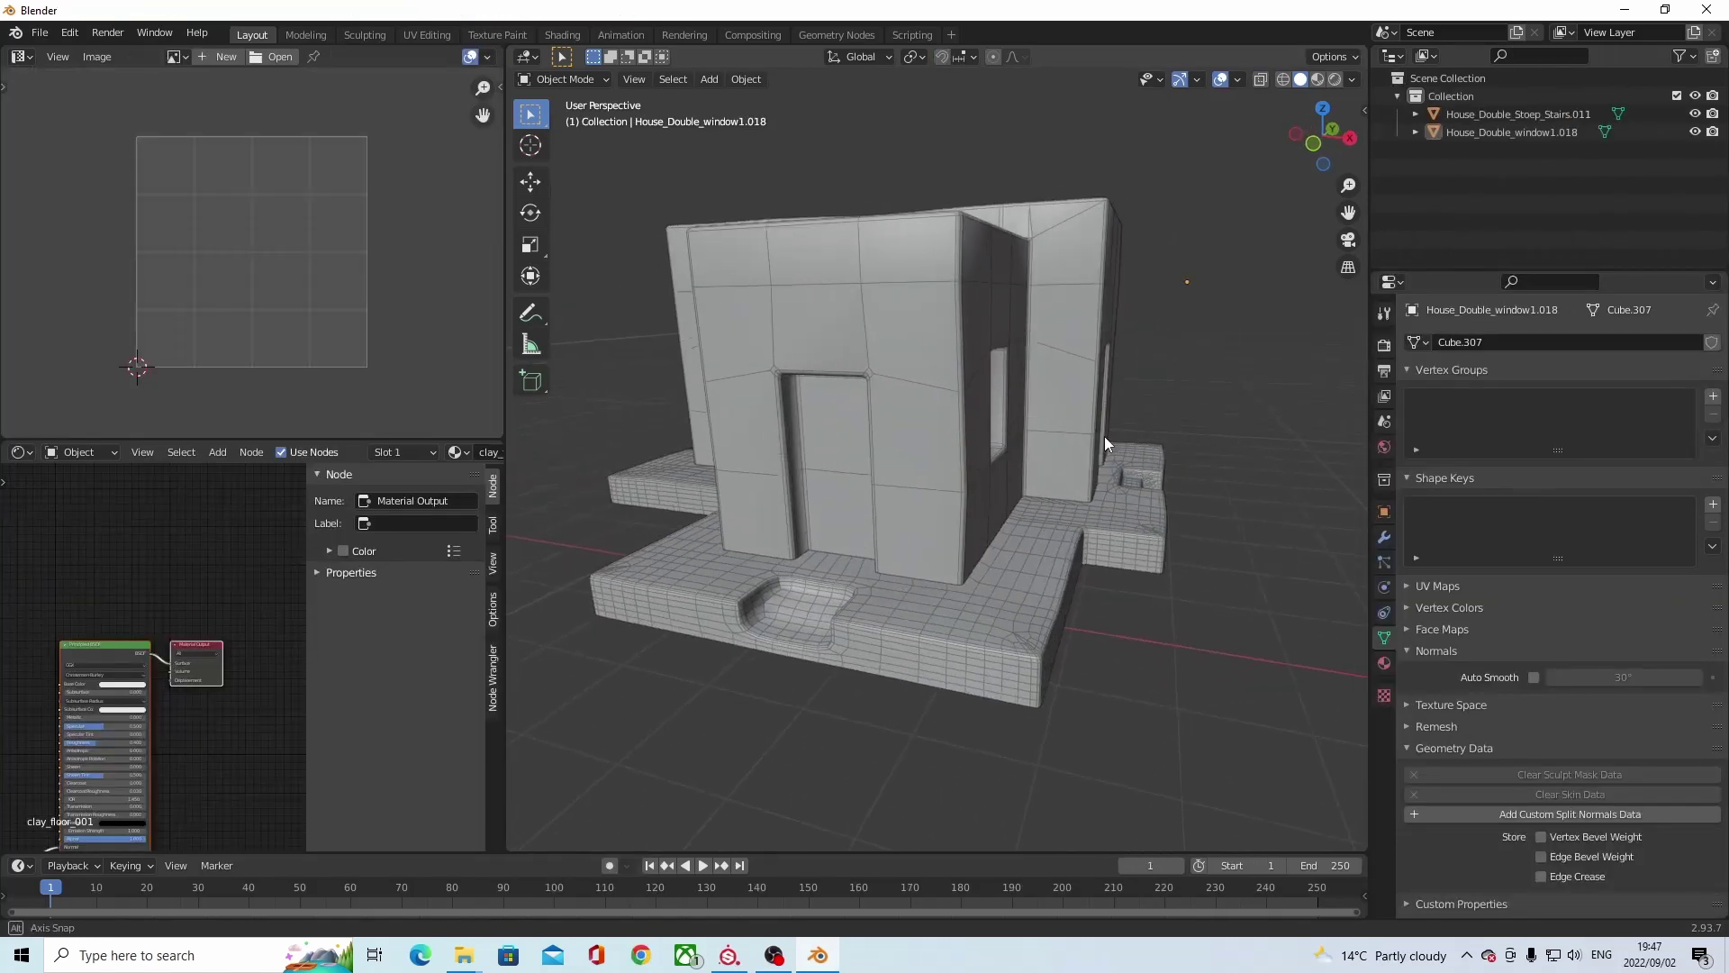
# Orbit the single house model, then switch to the textured house in Substance Painter.
pyautogui.moveTo(1105, 436); pyautogui.dragTo(1050, 431, button='middle')
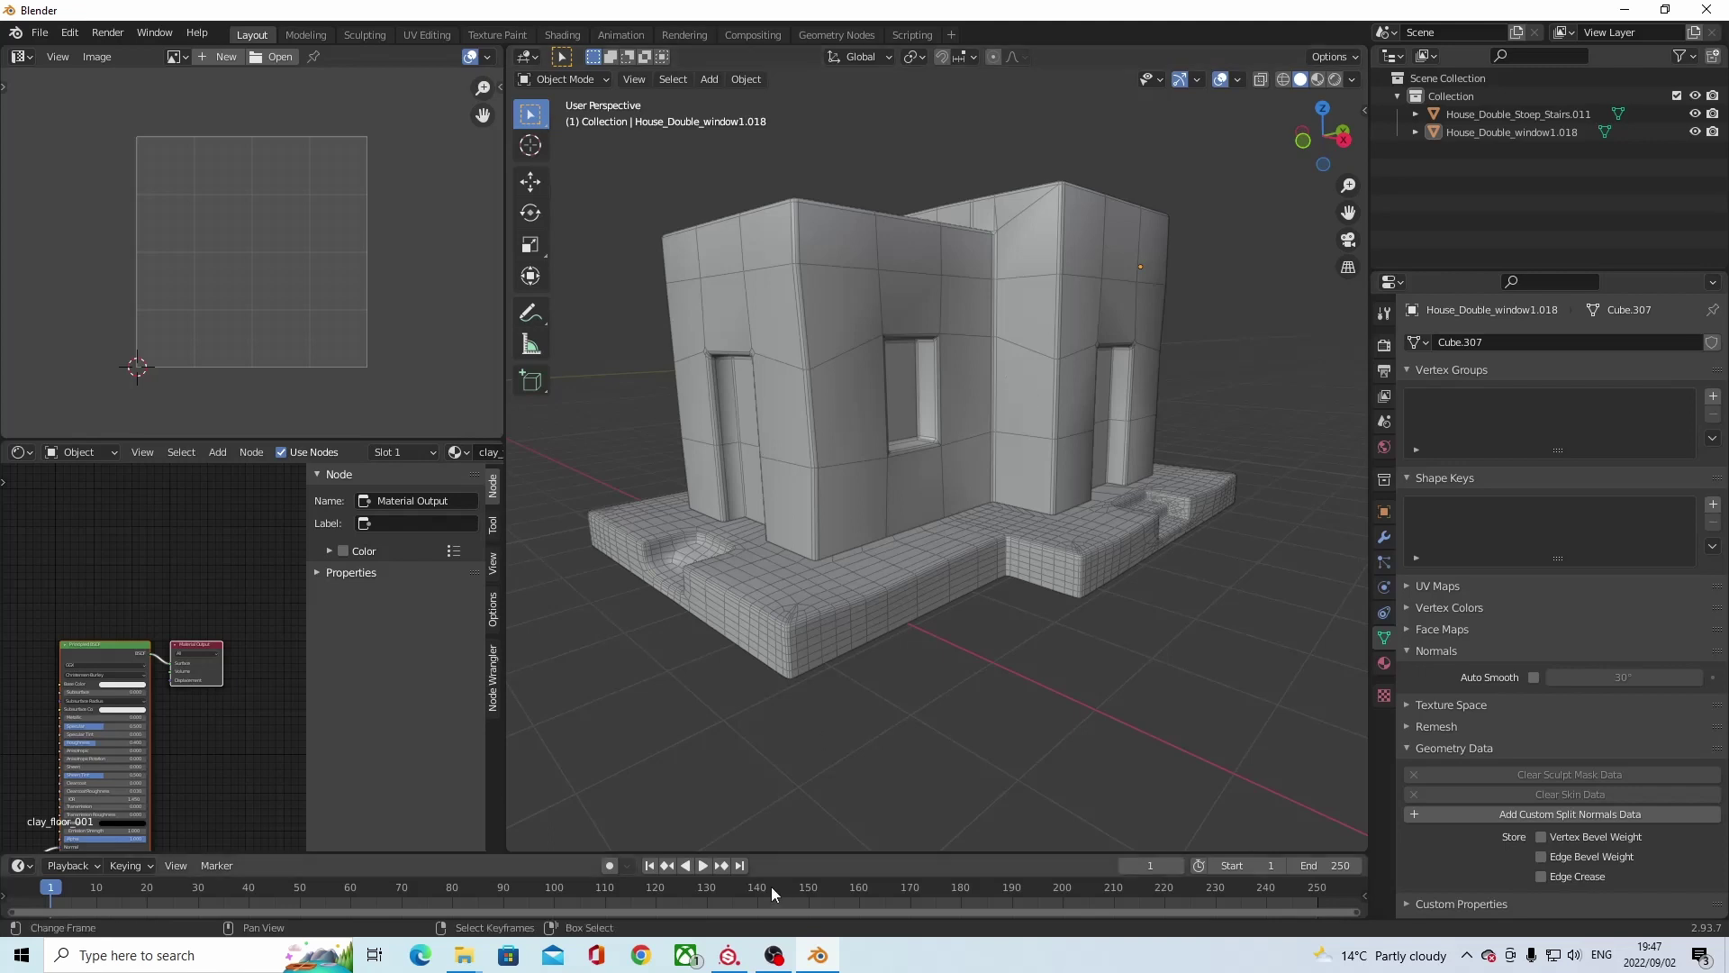
pyautogui.click(729, 955)
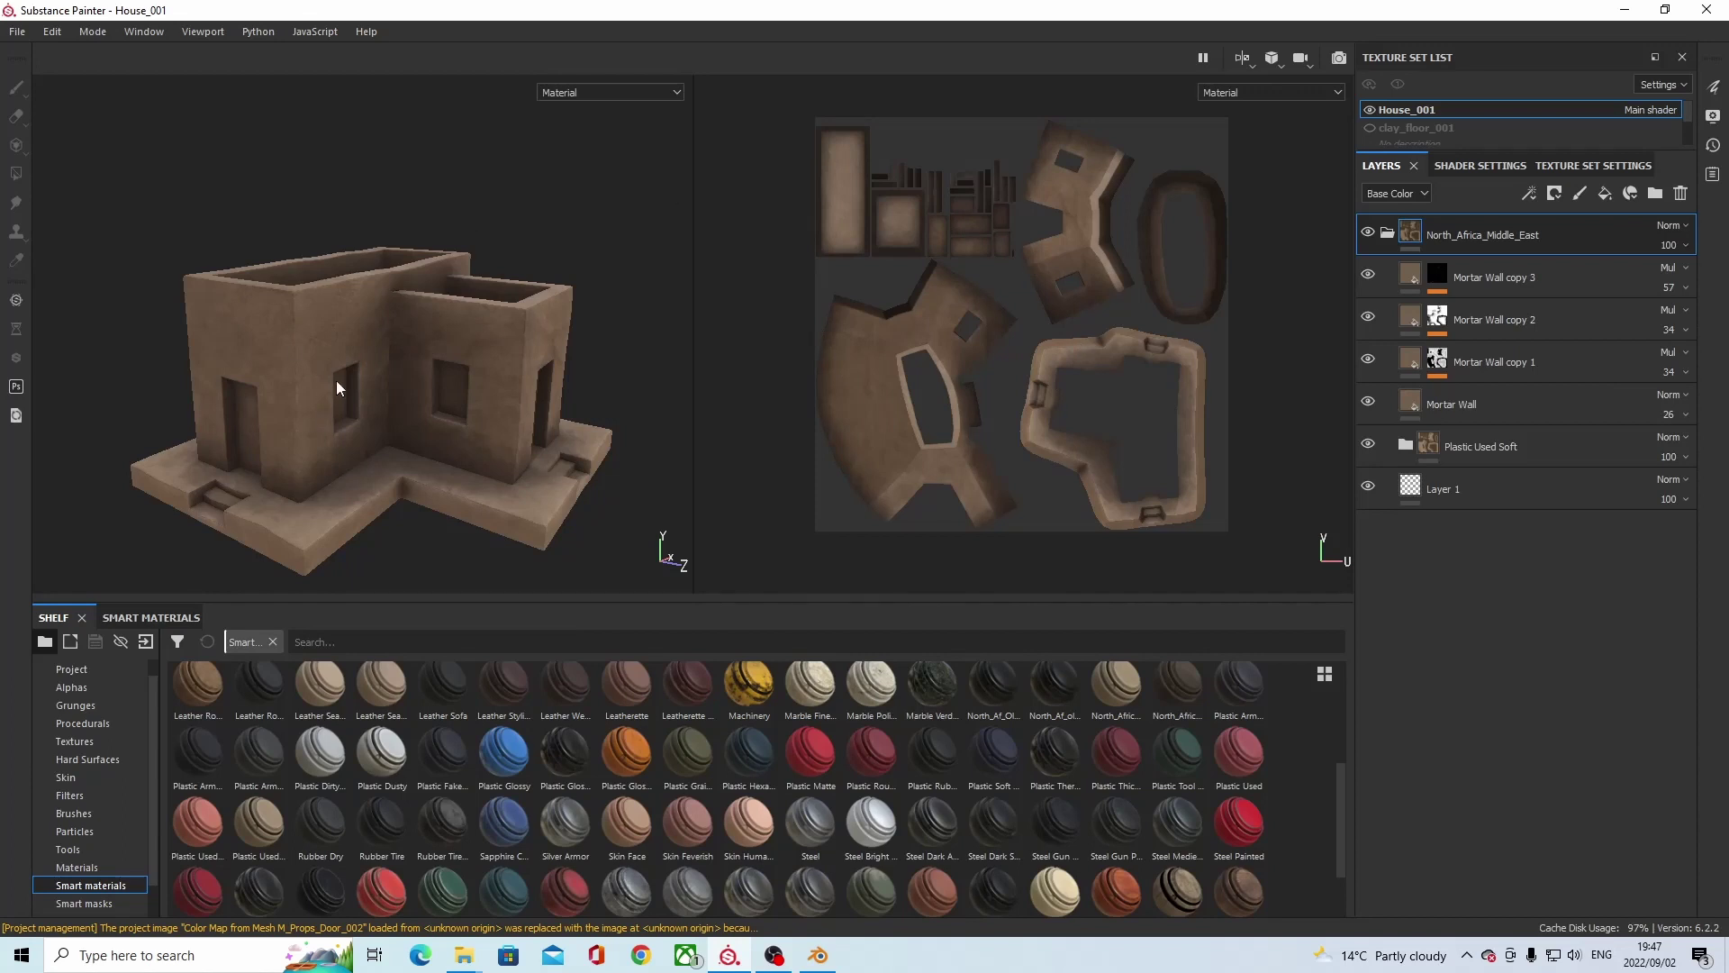
pyautogui.keyDown('shift'); pyautogui.moveTo(337, 380); pyautogui.dragTo(263, 401, button='right'); pyautogui.keyUp('shift')
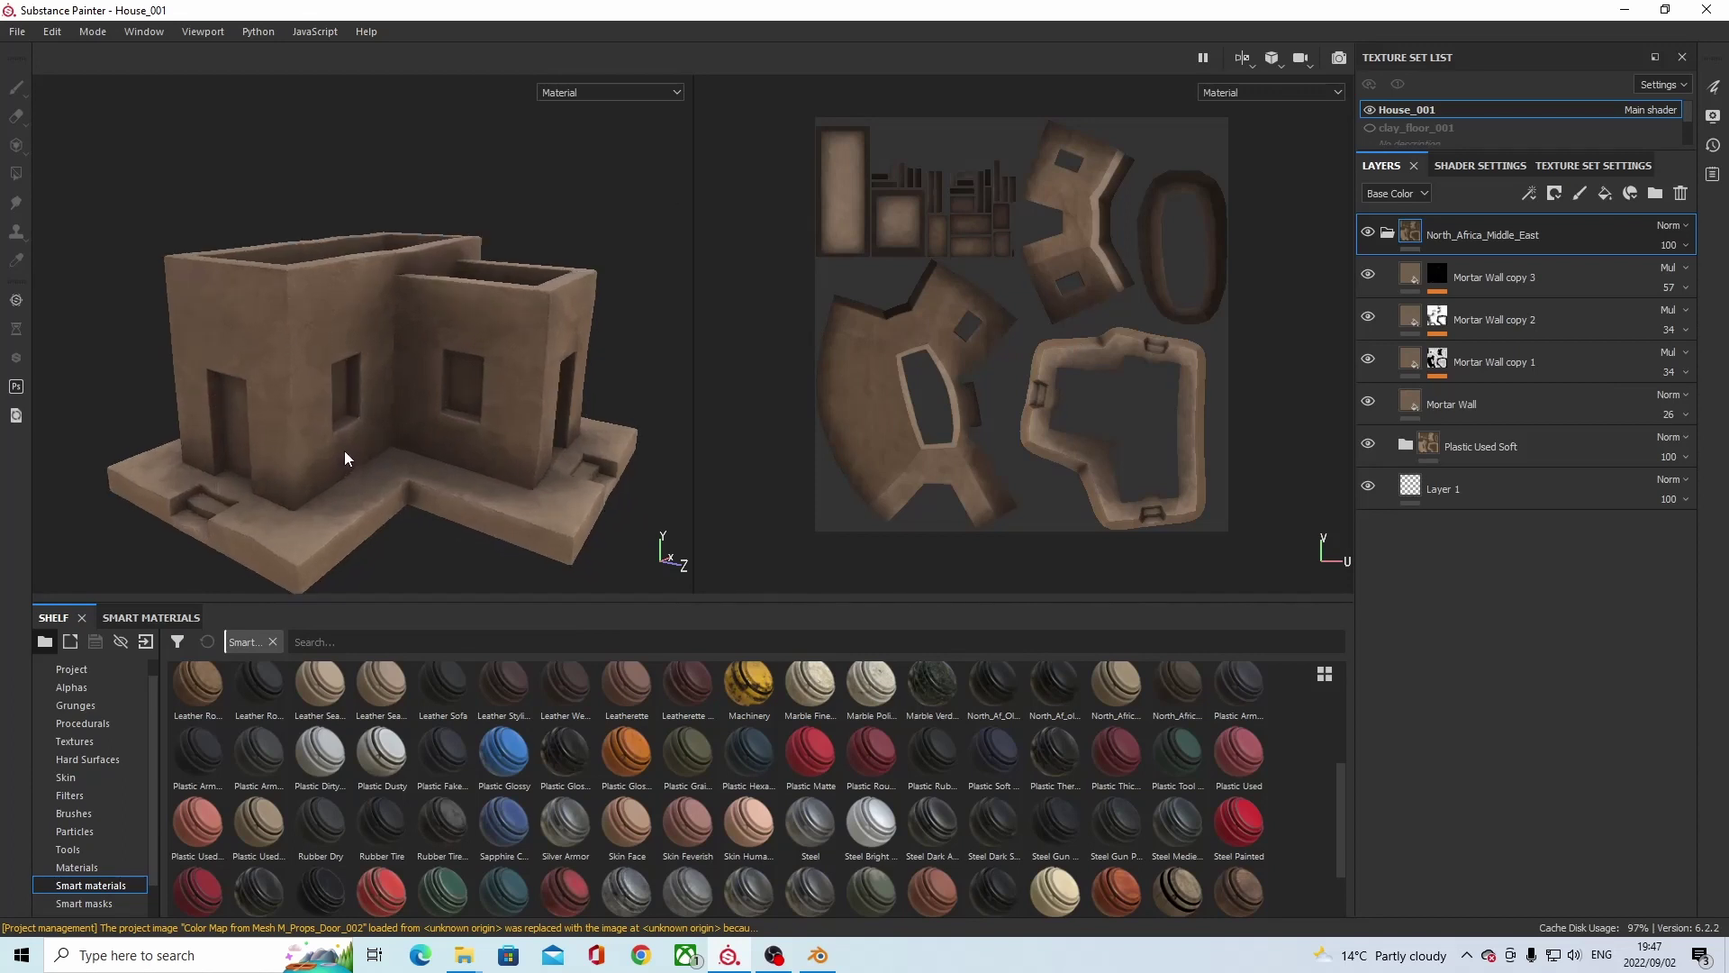
pyautogui.click(362, 419)
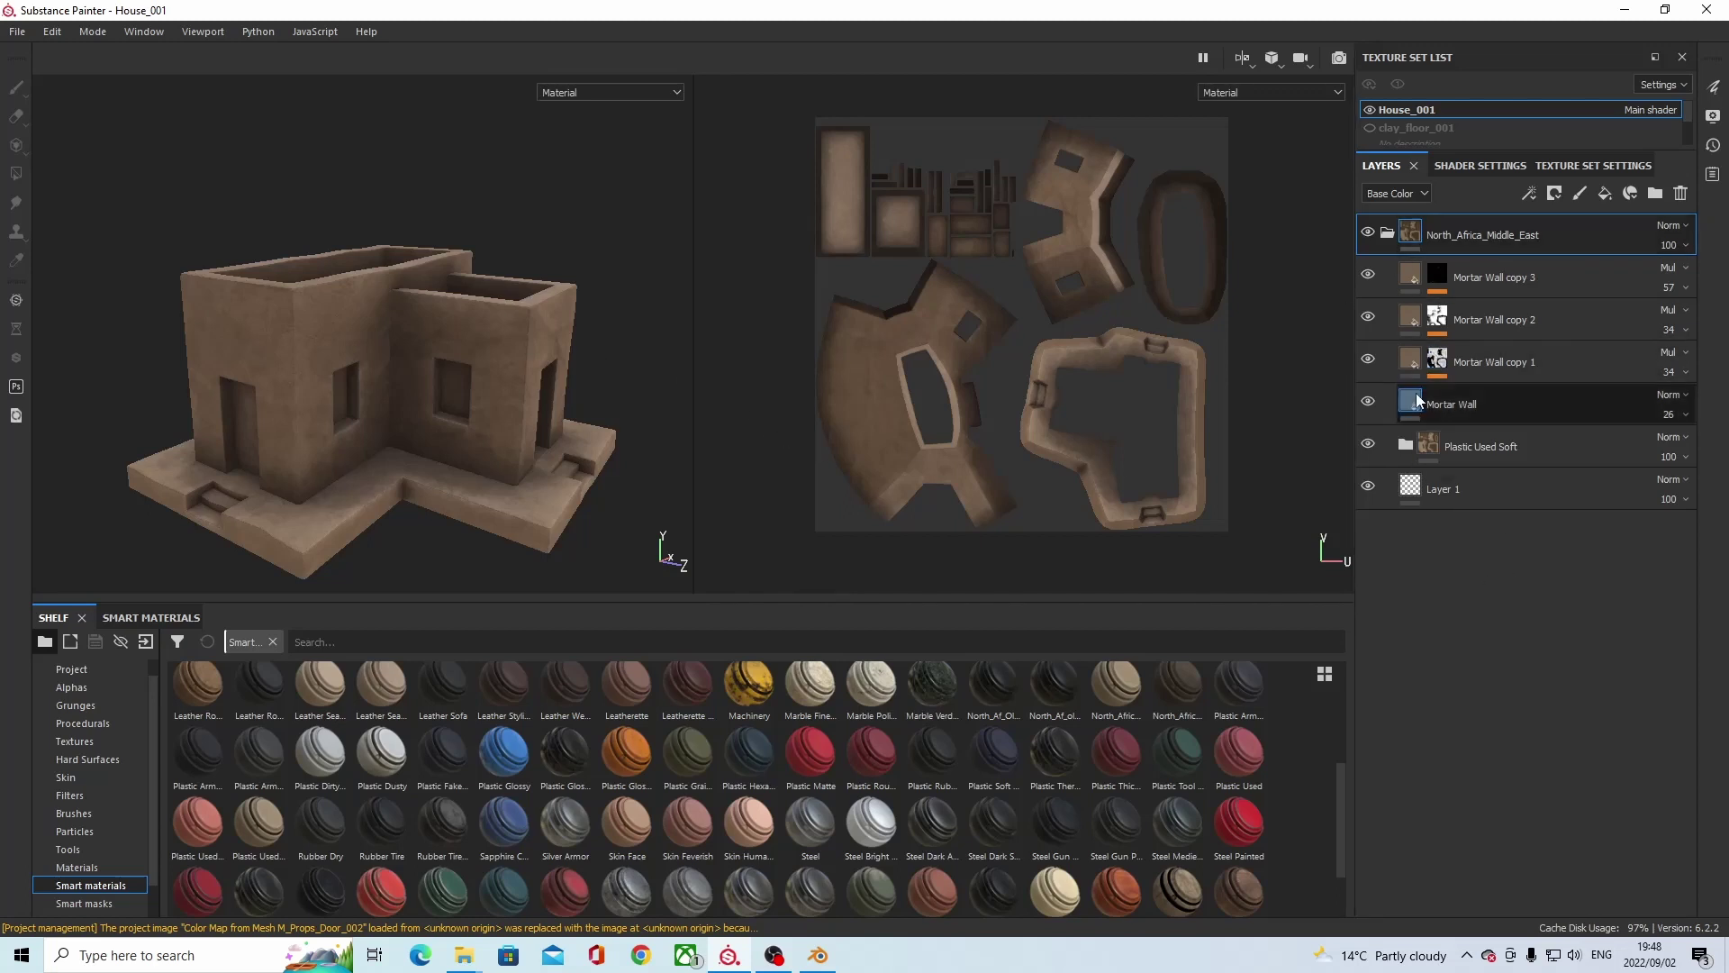
# Collapse the North_Africa_Middle_East layer group and save it as a smart material.
pyautogui.click(1388, 235)
pyautogui.rightClick(1515, 242)
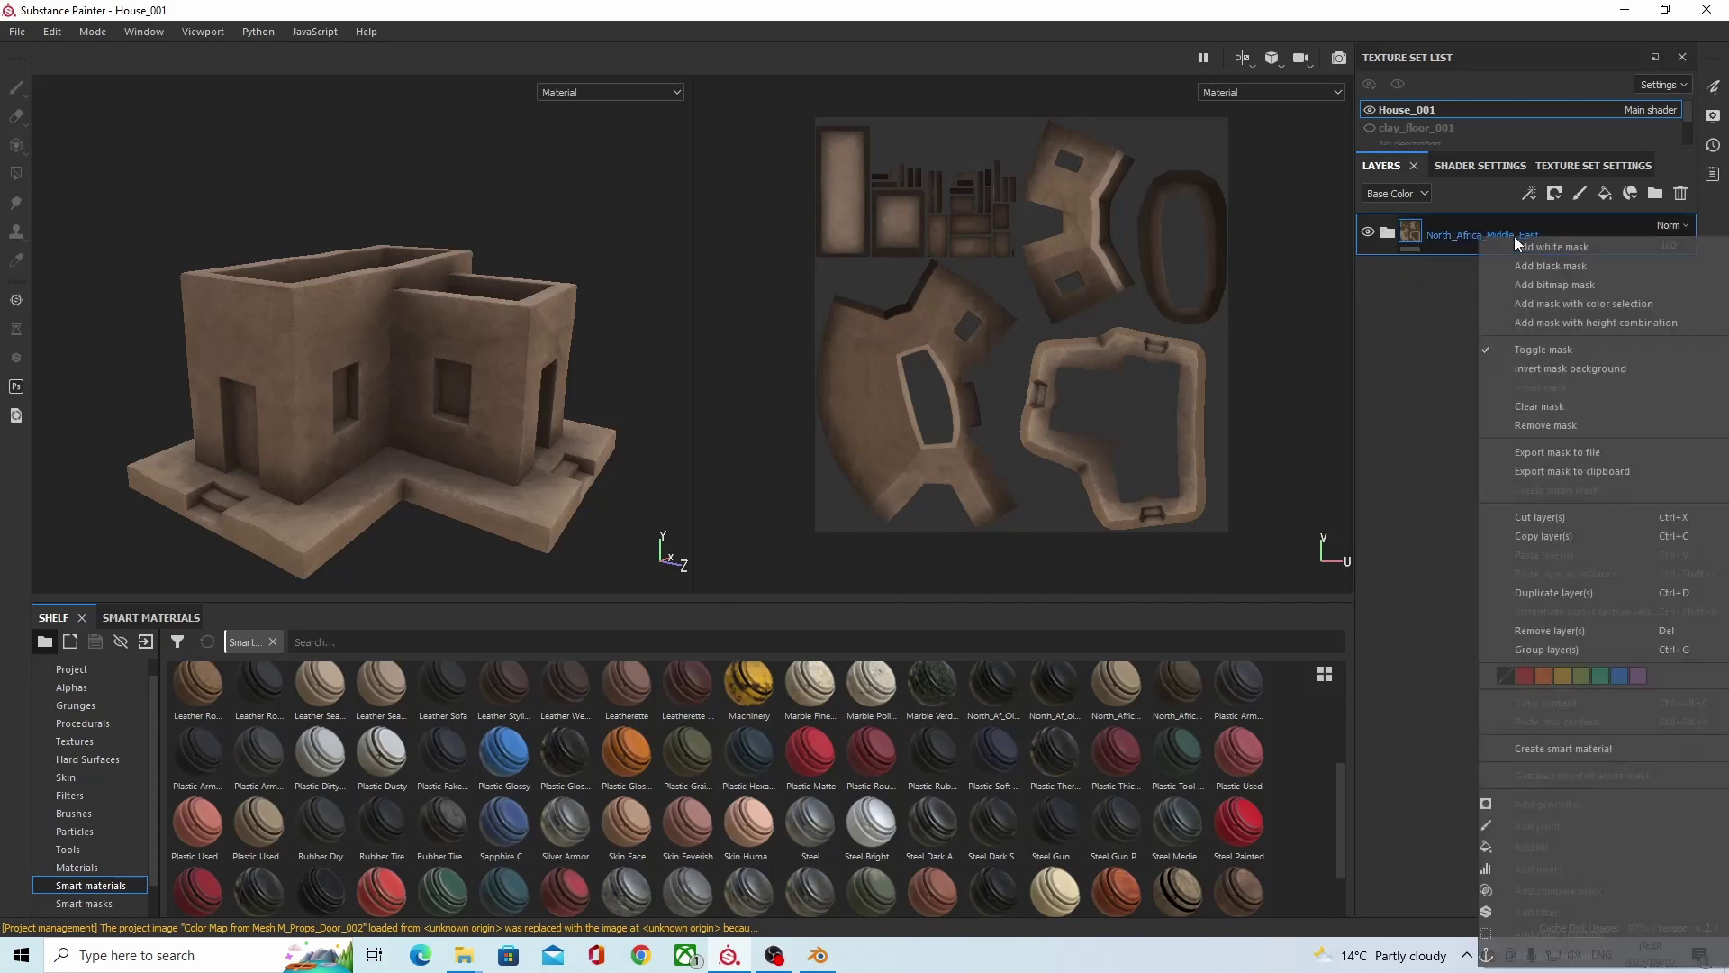
pyautogui.click(1605, 749)
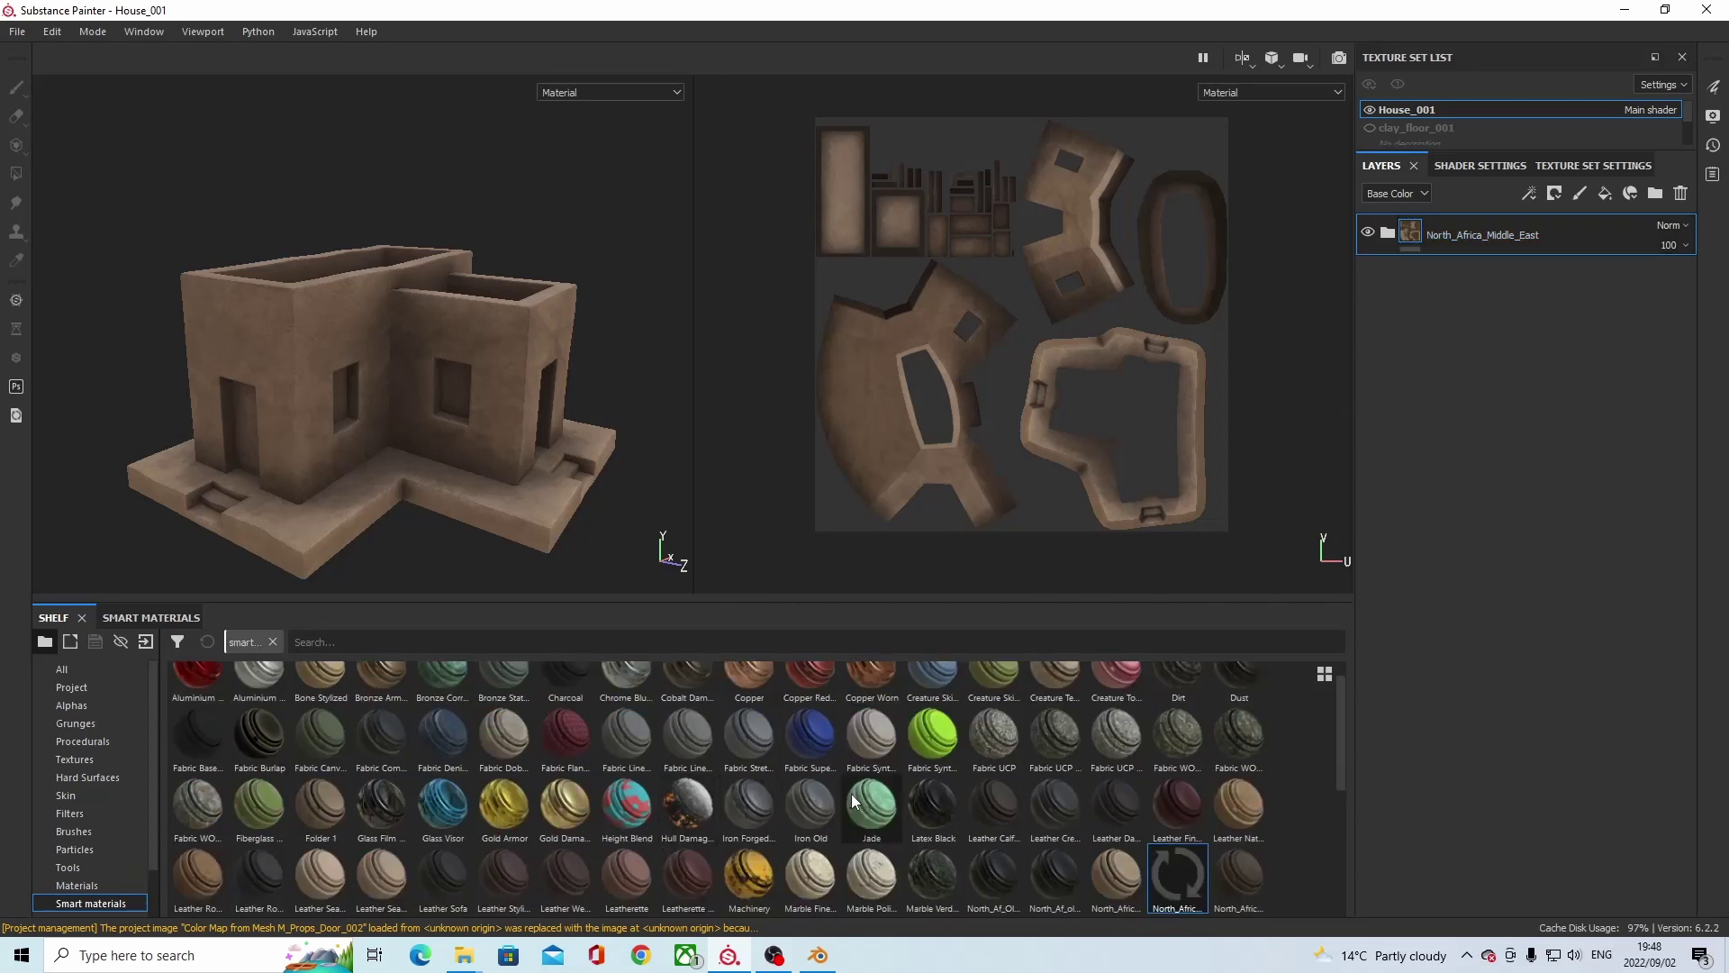
pyautogui.scroll(-2, 851, 793)
pyautogui.scroll(3, 1159, 860)
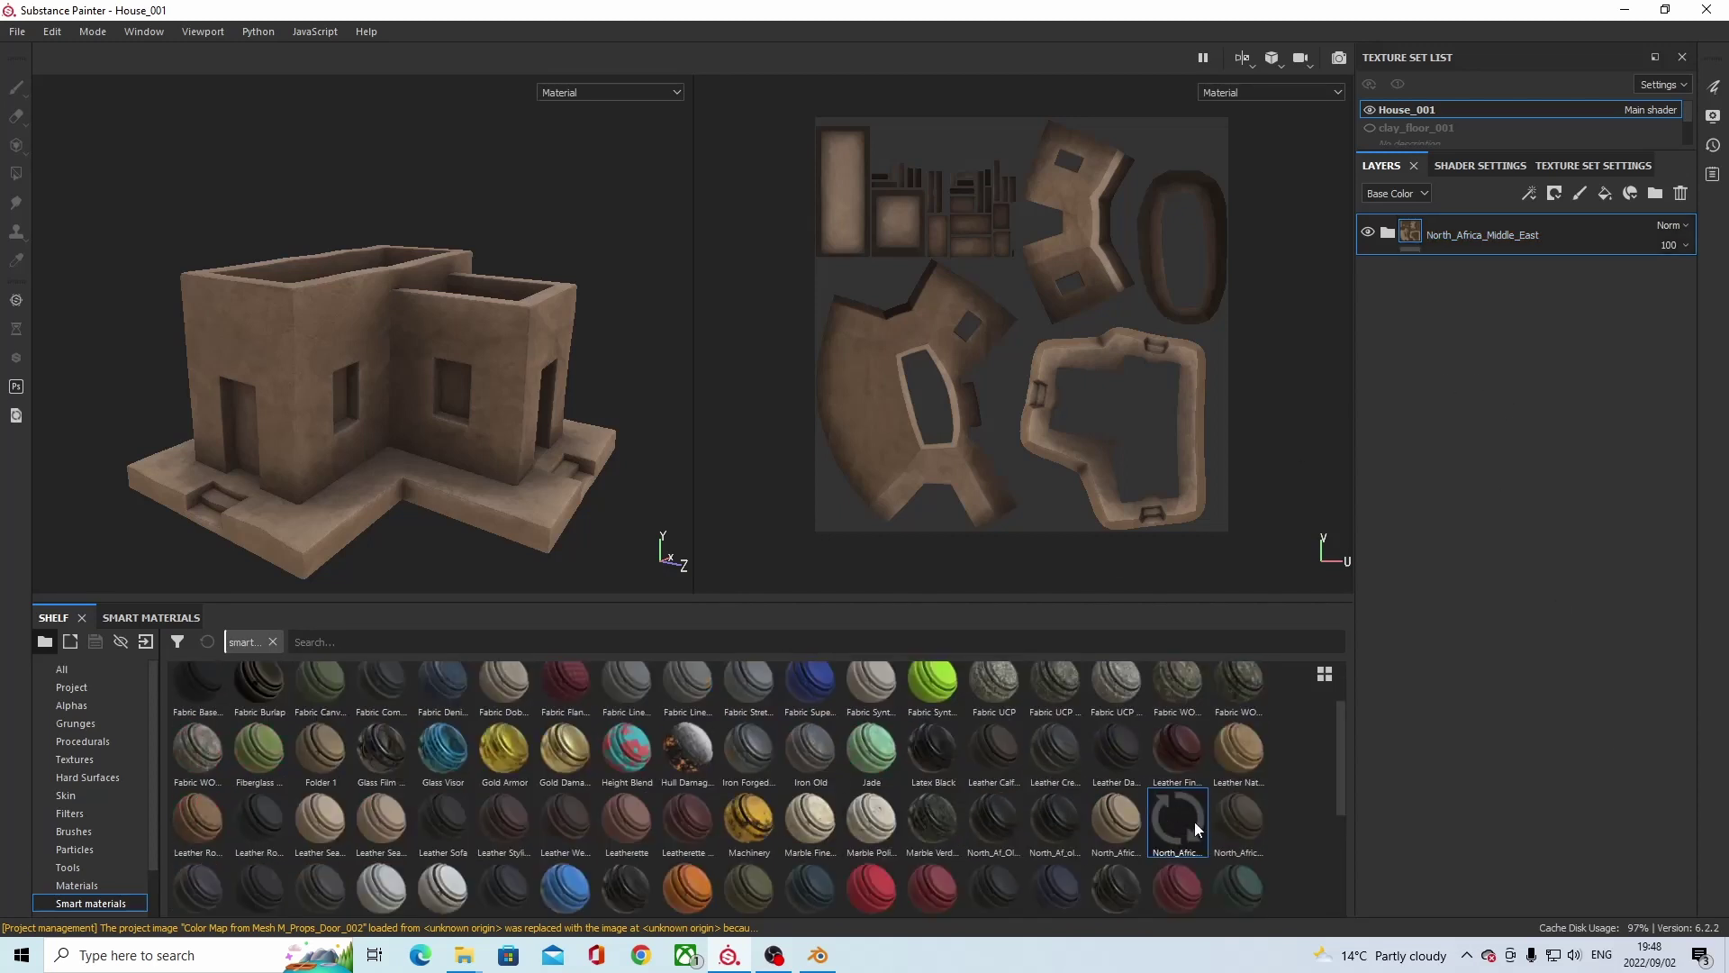
# Filter the shelf by 'north' and drop the North_Africa smart material onto the house.
pyautogui.click(362, 641)
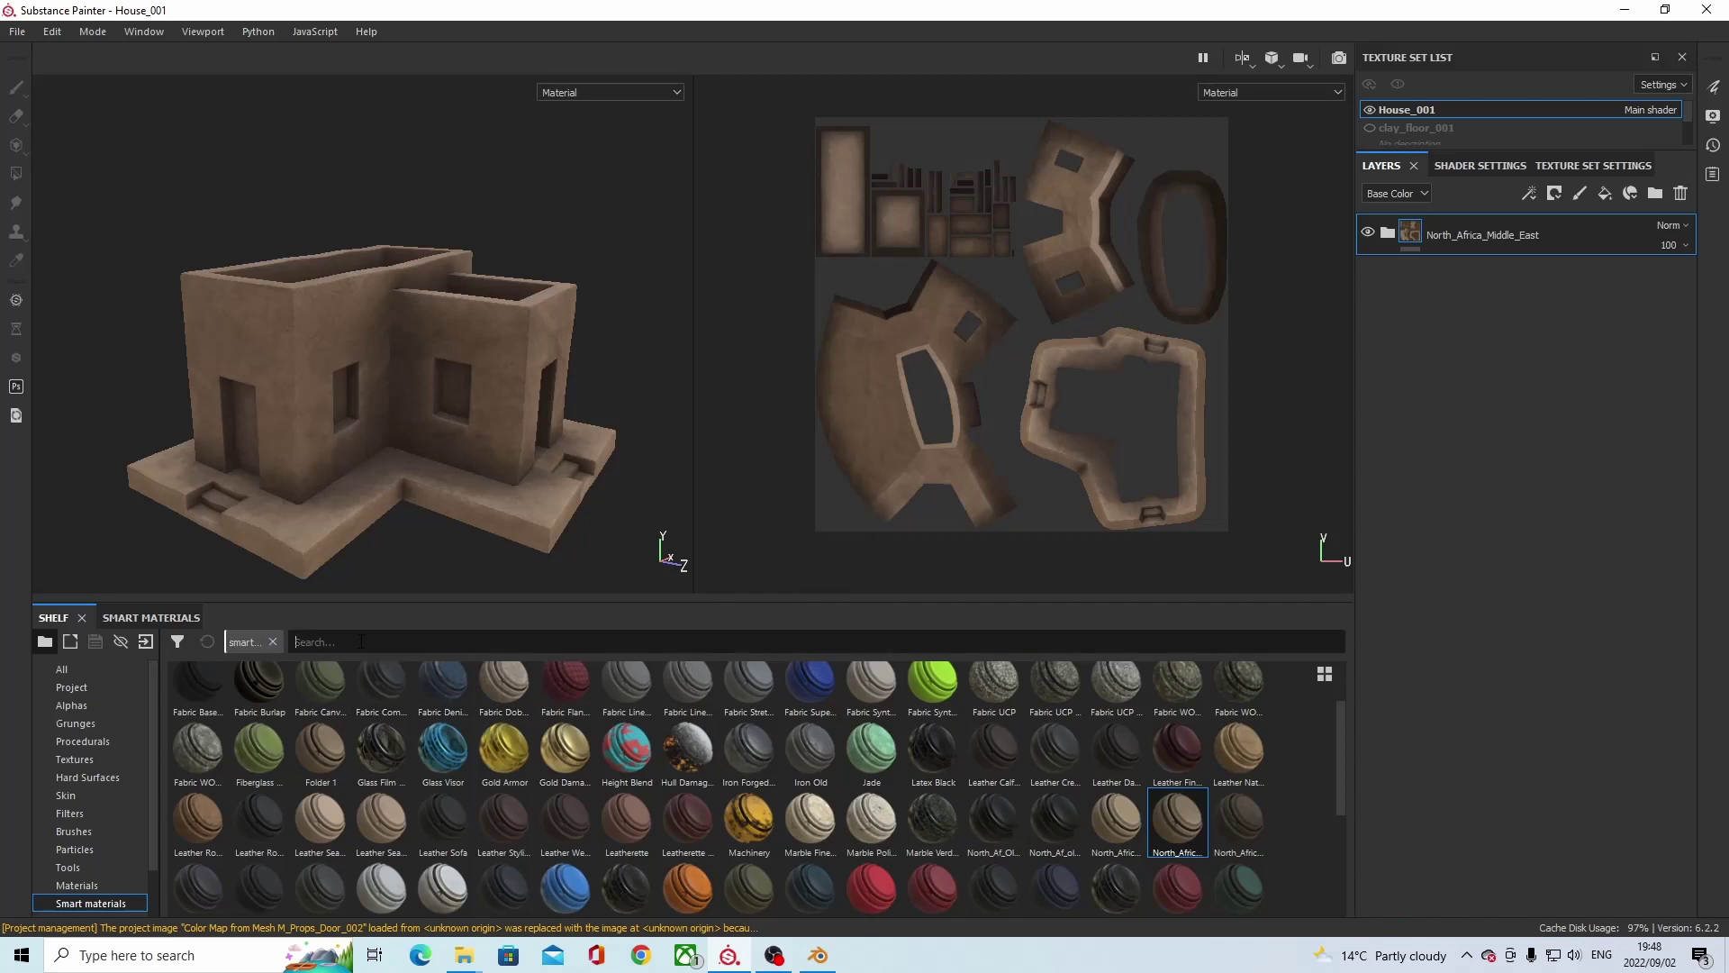
pyautogui.write('north')
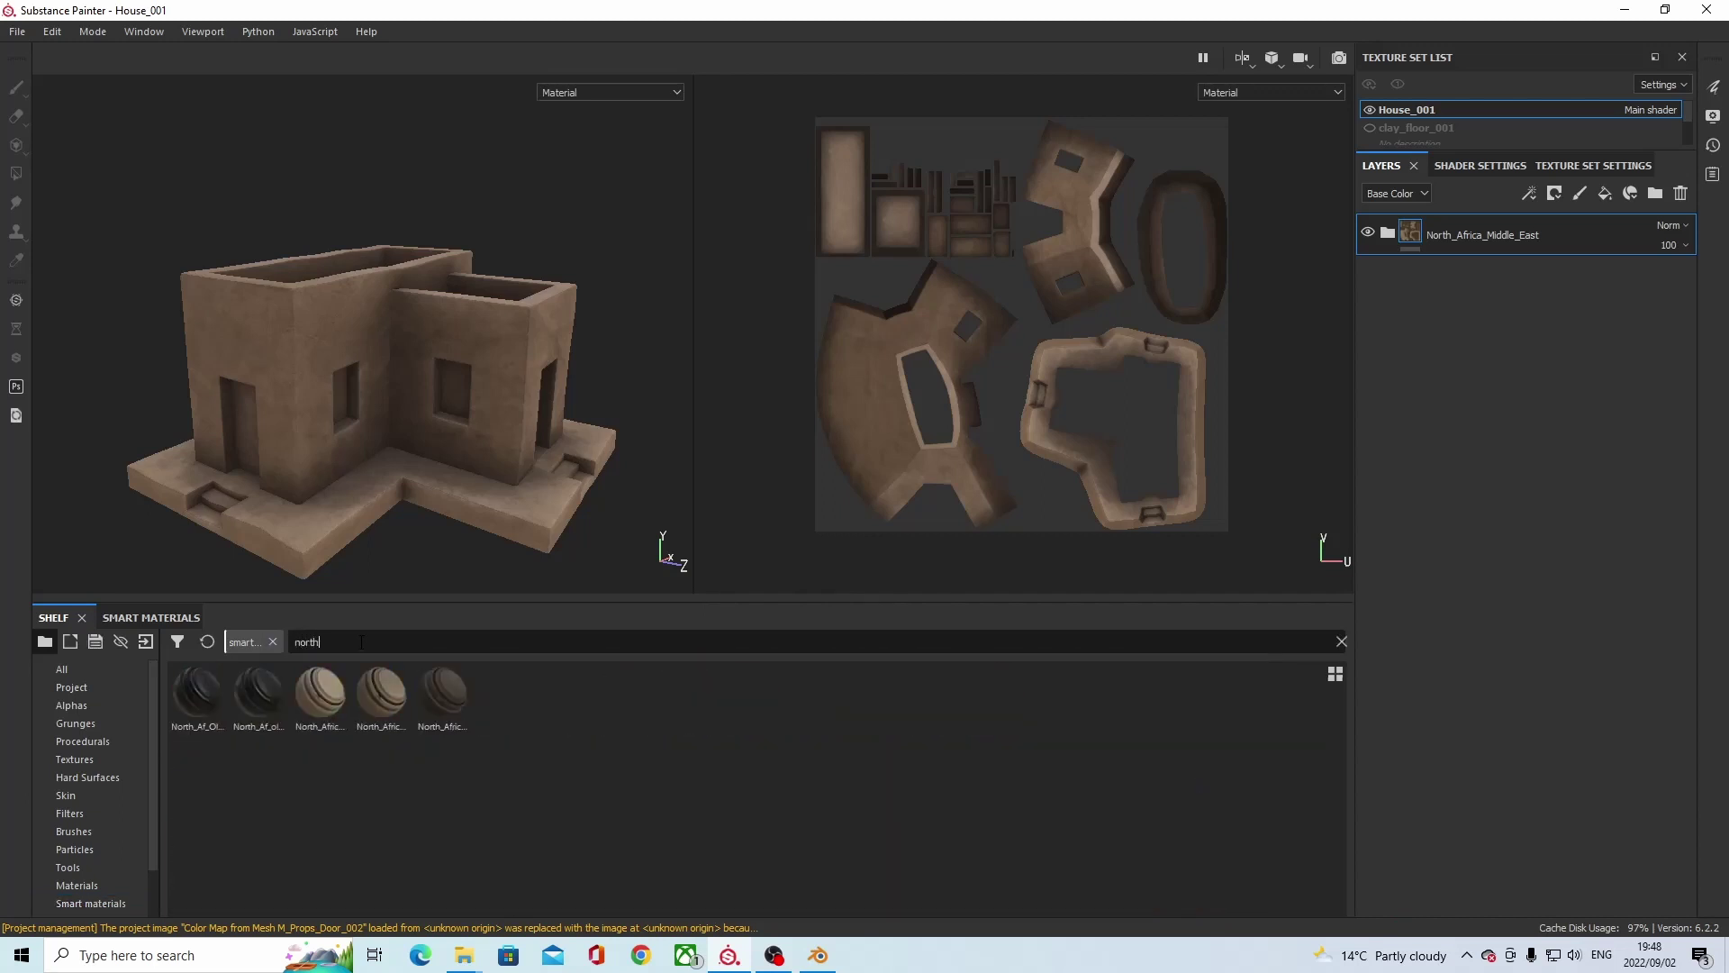
pyautogui.click(546, 729)
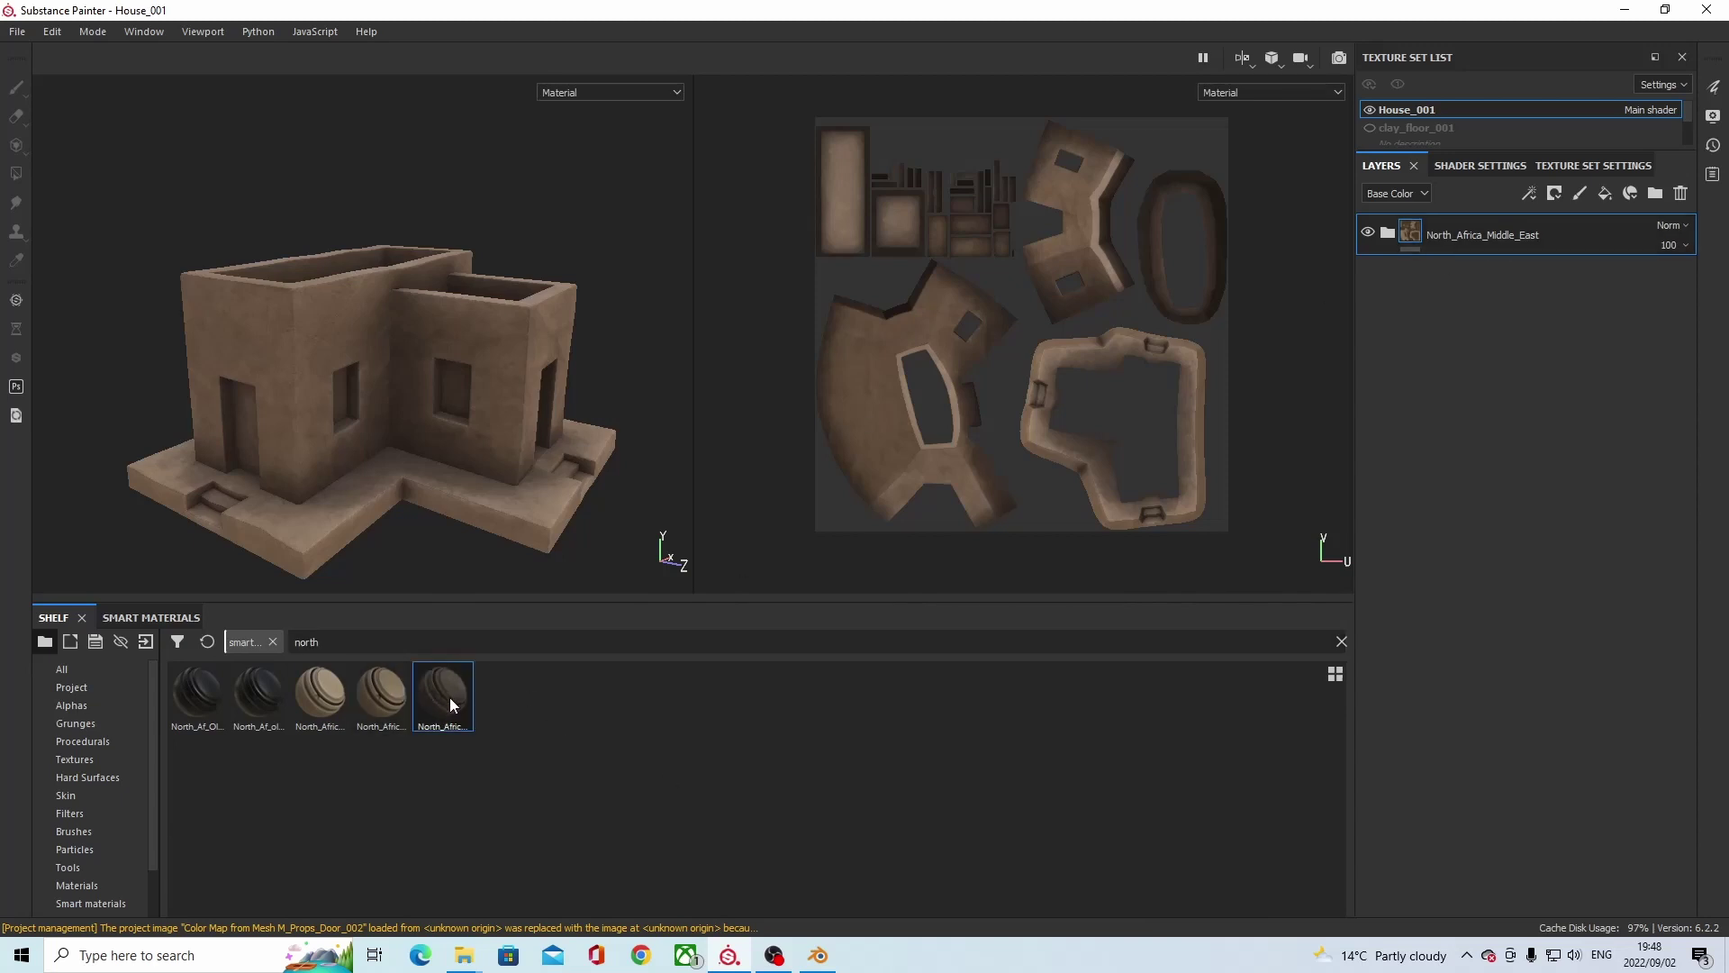
pyautogui.moveTo(450, 697); pyautogui.dragTo(410, 463)
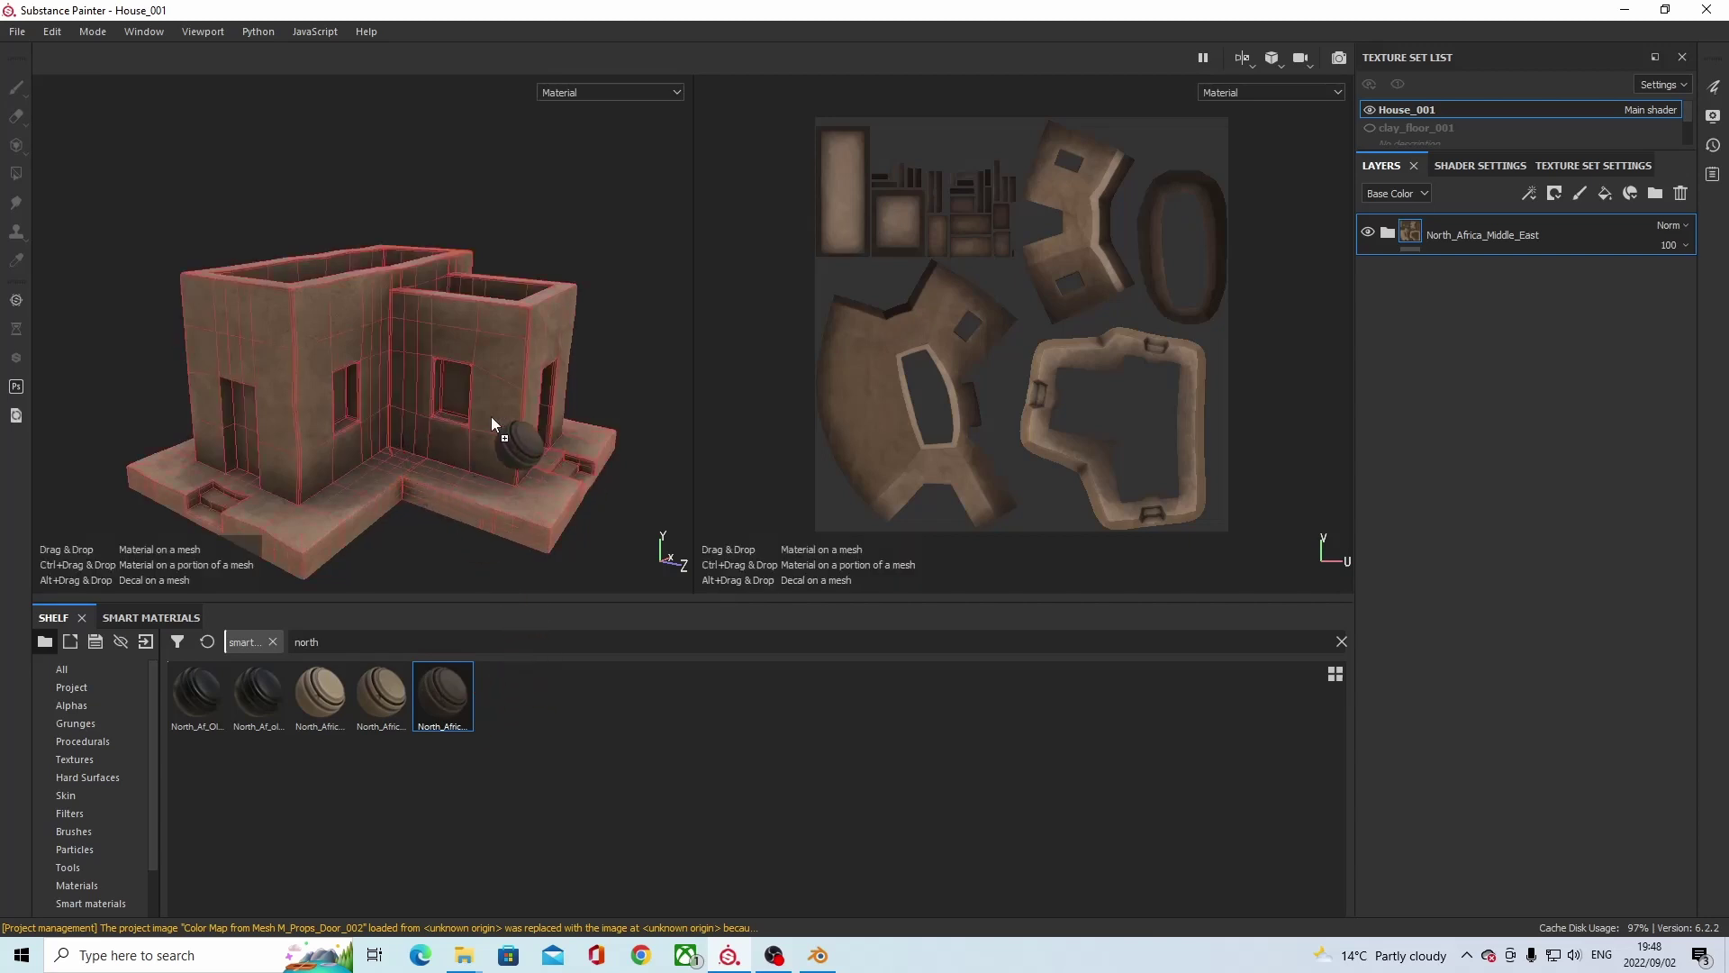
pyautogui.moveTo(385, 367); pyautogui.dragTo(439, 688)
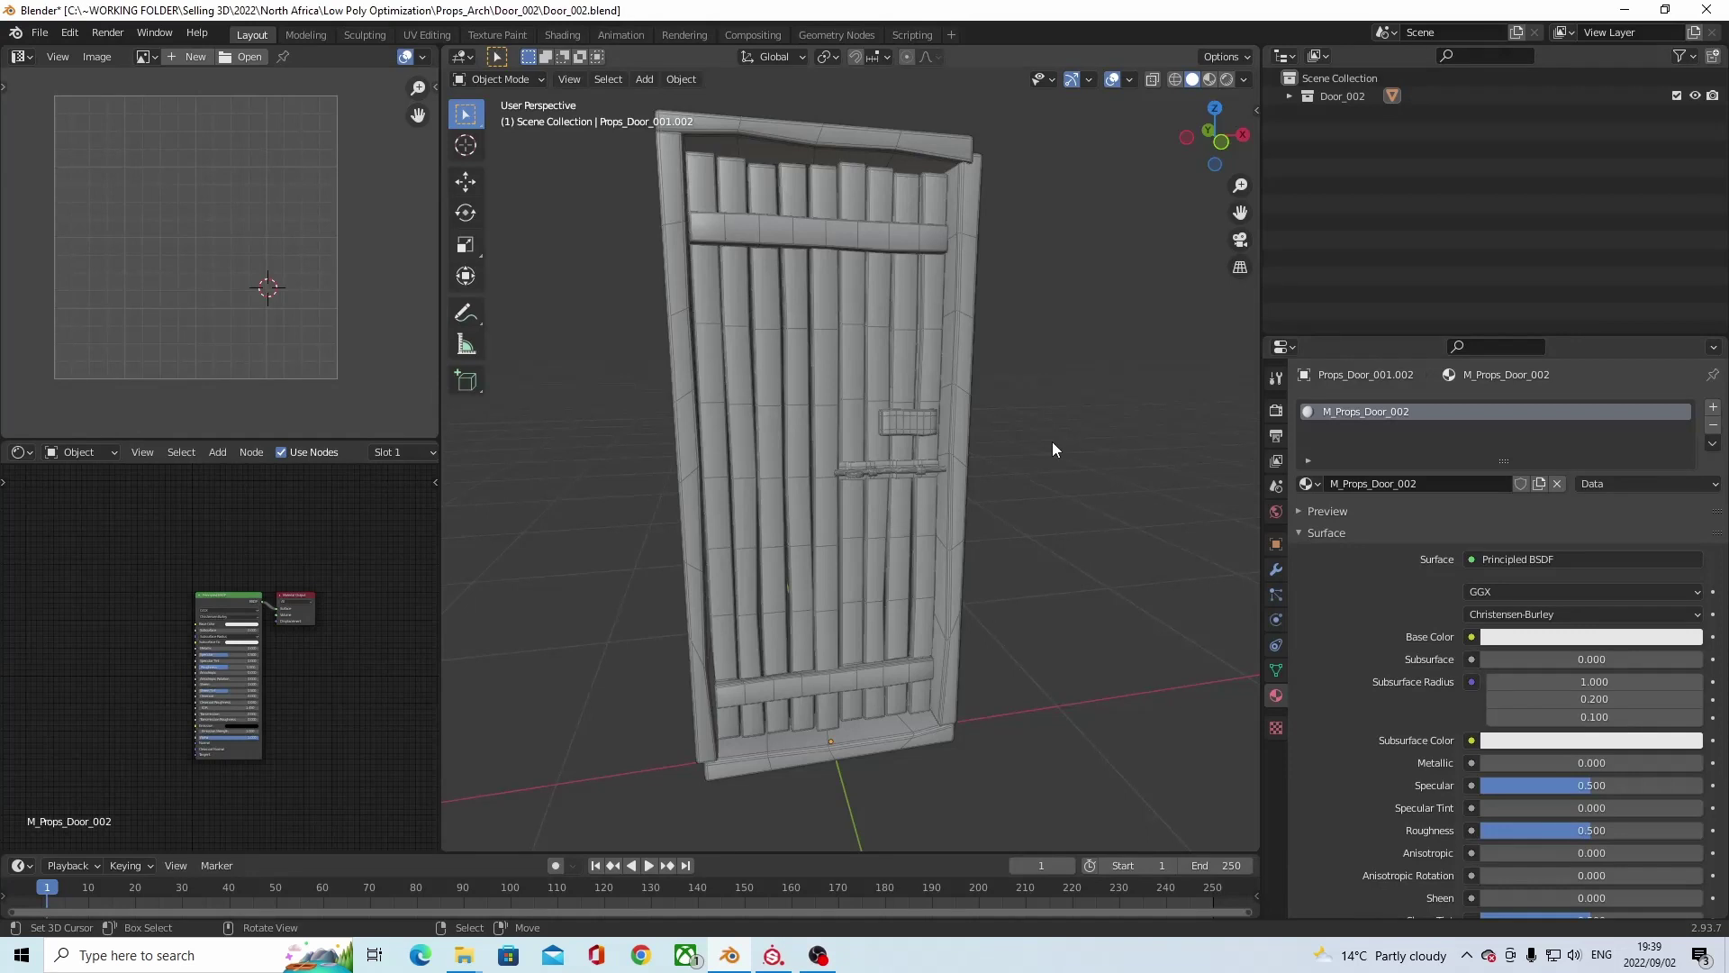
# Orbit from the top view into a perspective view of the Door_002 plank door.
pyautogui.moveTo(1052, 441)
pyautogui.mouseDown(button='middle')
pyautogui.moveTo(1068, 462)
pyautogui.moveTo(1074, 447)
pyautogui.moveTo(1057, 450)
pyautogui.mouseUp(button='middle')
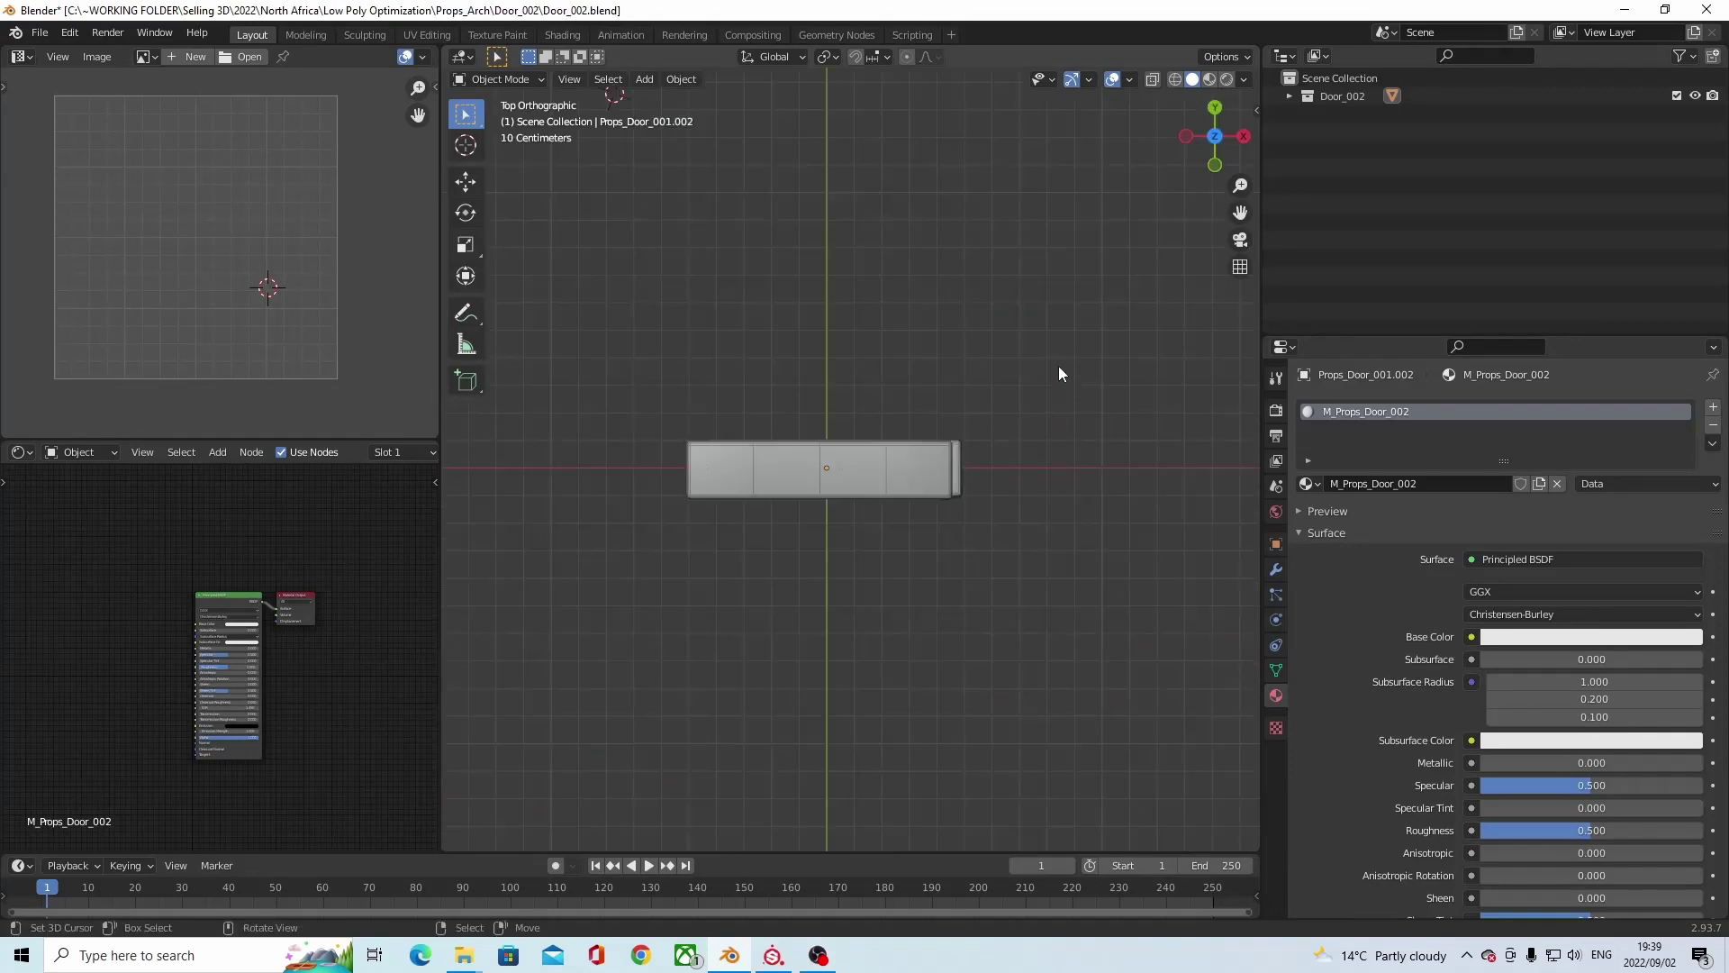
pyautogui.moveTo(1057, 365); pyautogui.dragTo(1063, 275, button='middle')
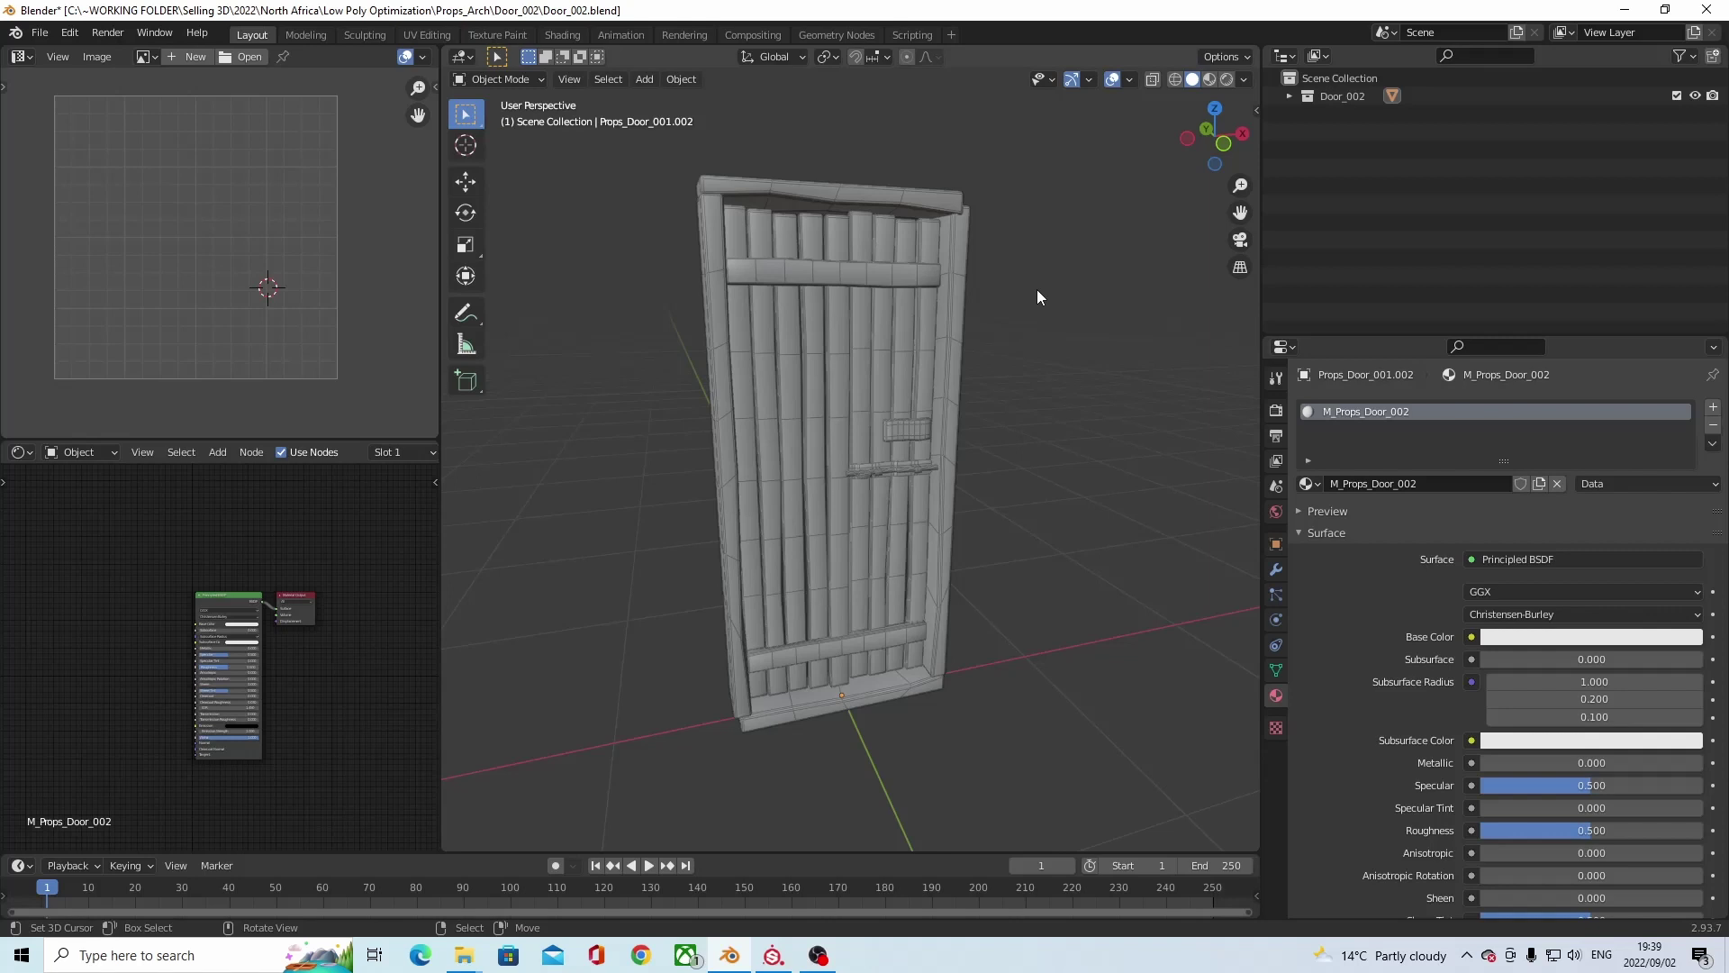
pyautogui.moveTo(1081, 192); pyautogui.dragTo(1045, 228, button='middle')
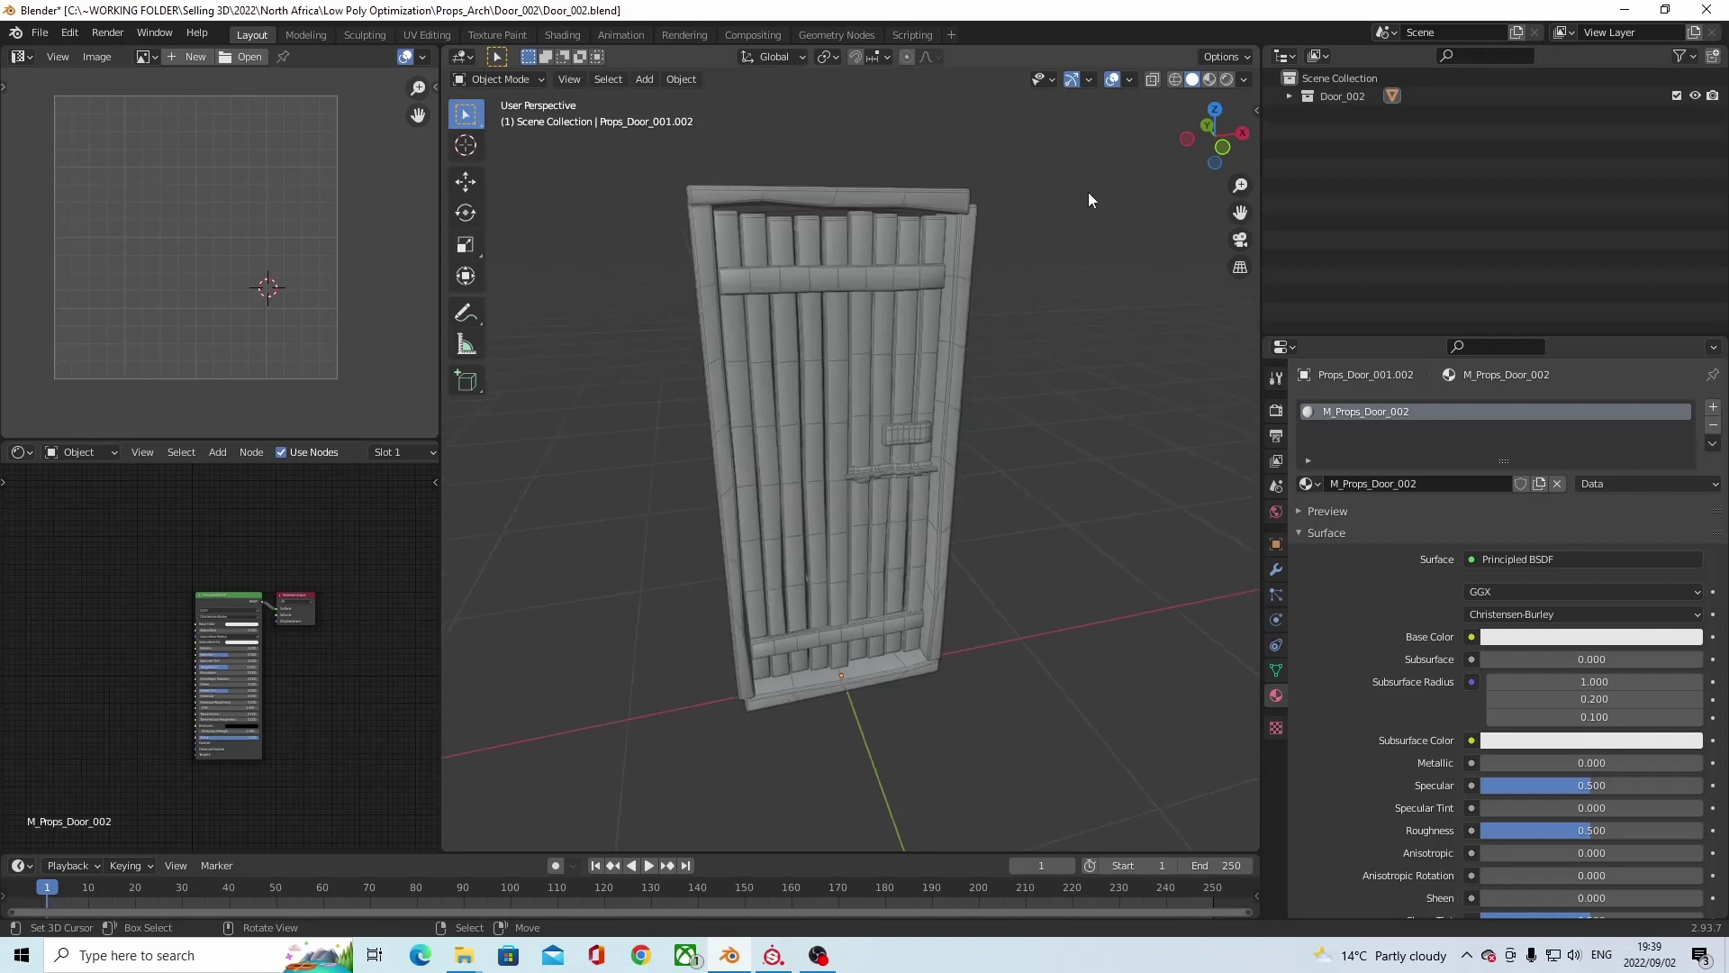
# Set viewport shading colour to Random and orbit to inspect the door's coloured parts.
pyautogui.click(1245, 79)
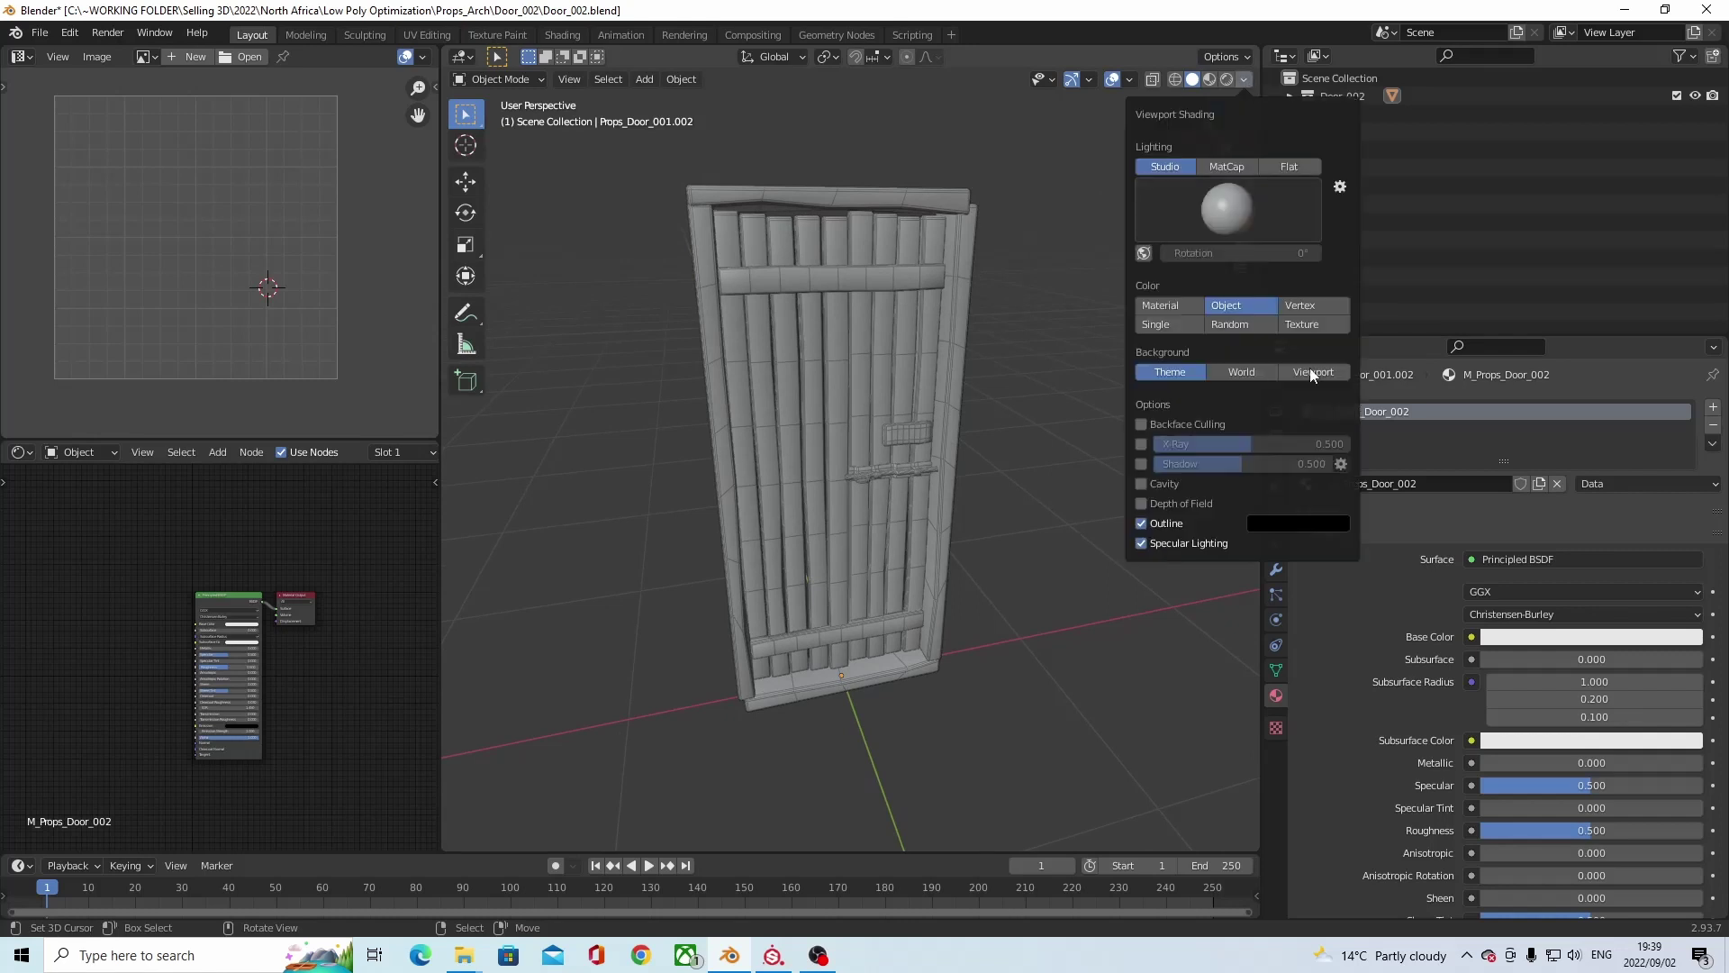
pyautogui.click(1232, 324)
pyautogui.scroll(5, 1022, 335)
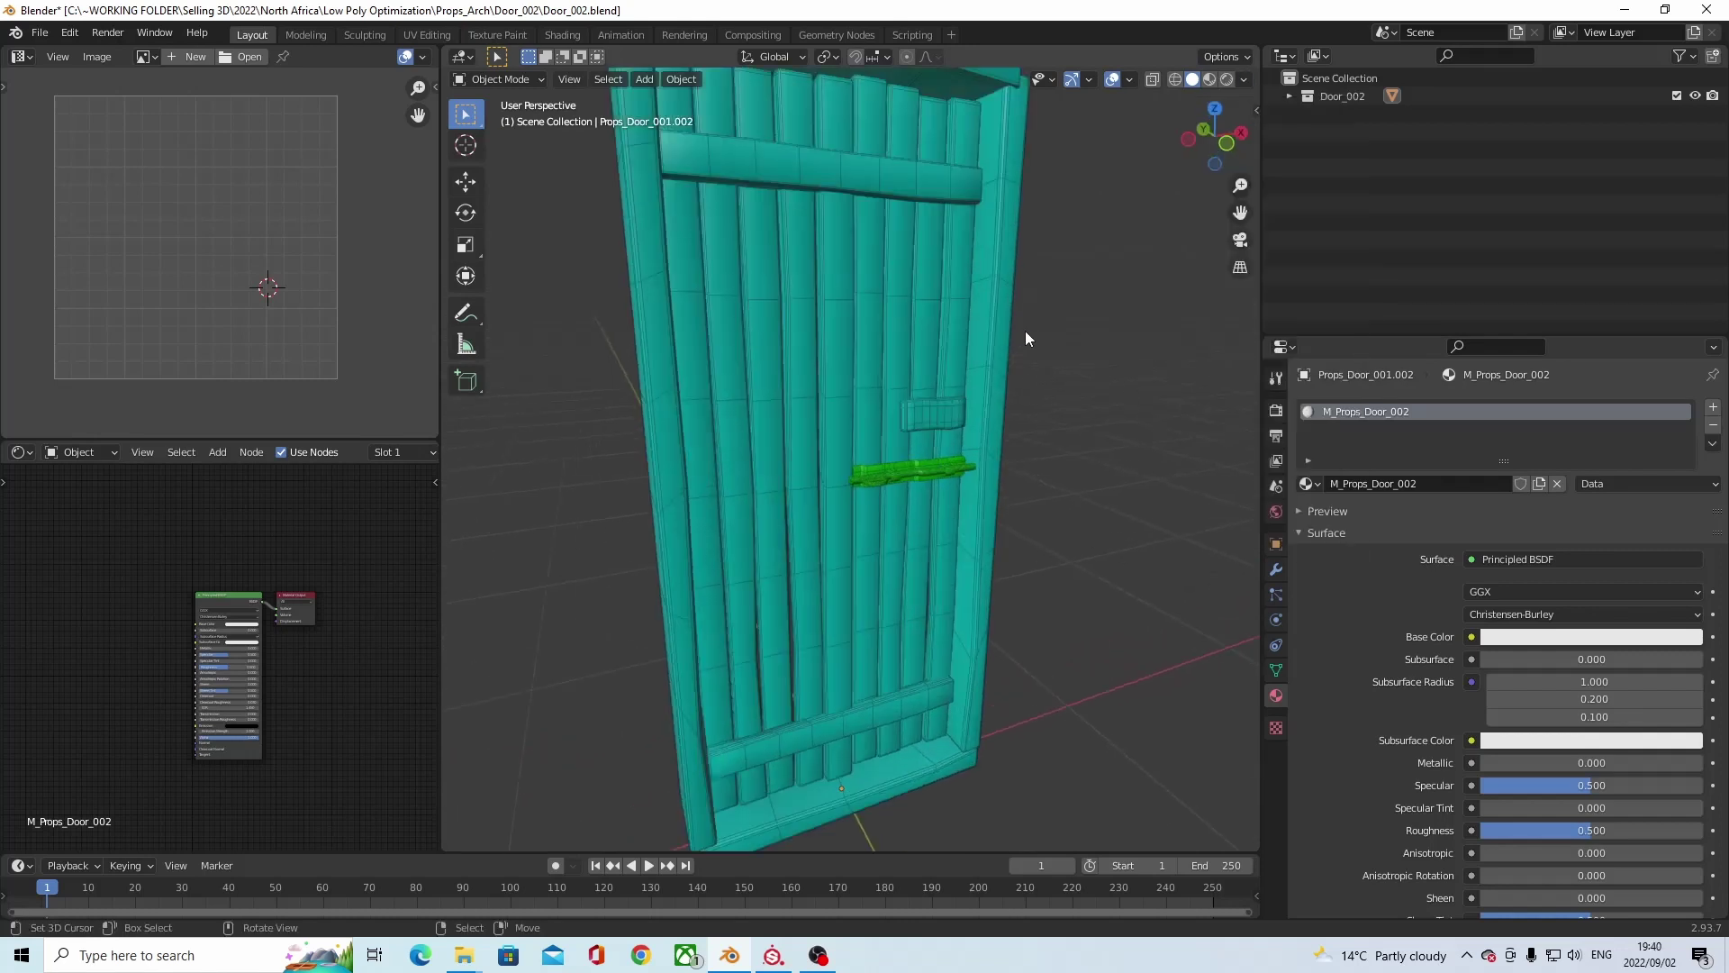
pyautogui.moveTo(1027, 335); pyautogui.dragTo(1137, 371, button='middle')
pyautogui.moveTo(947, 414)
pyautogui.mouseDown(button='middle')
pyautogui.moveTo(971, 396)
pyautogui.moveTo(971, 429)
pyautogui.mouseUp(button='middle')
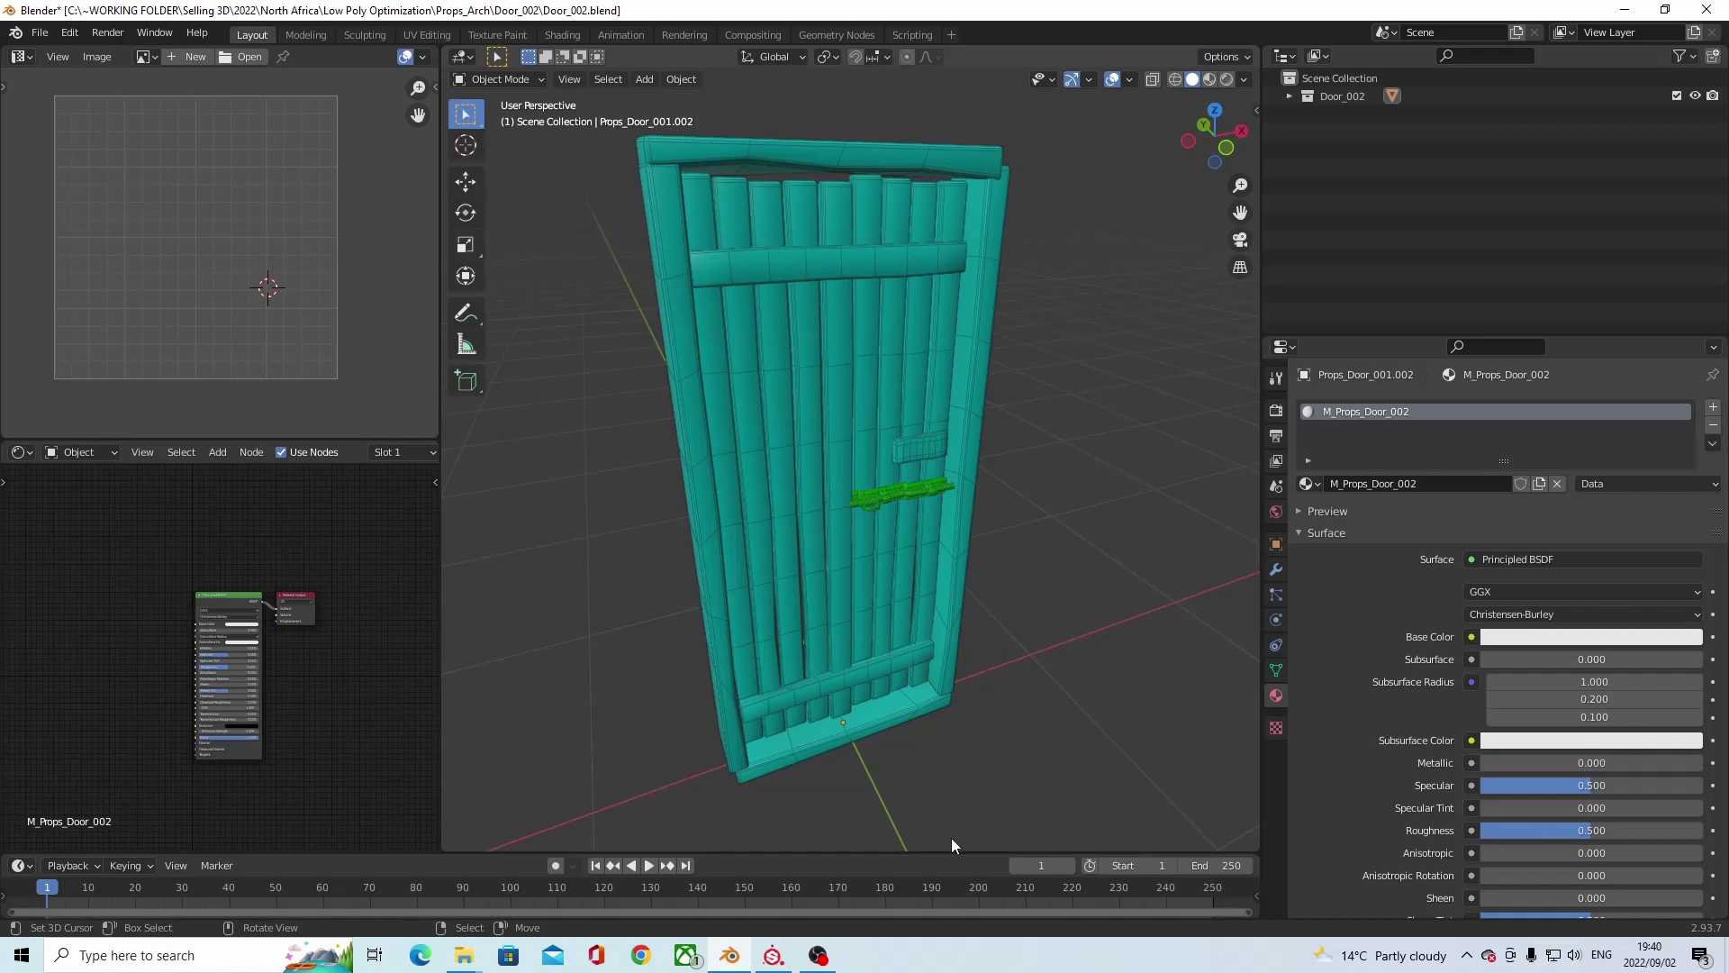
# Bake all seven mesh maps for M_Props_Door_002, with the ID map from Vertex Color.
pyautogui.click(773, 954)
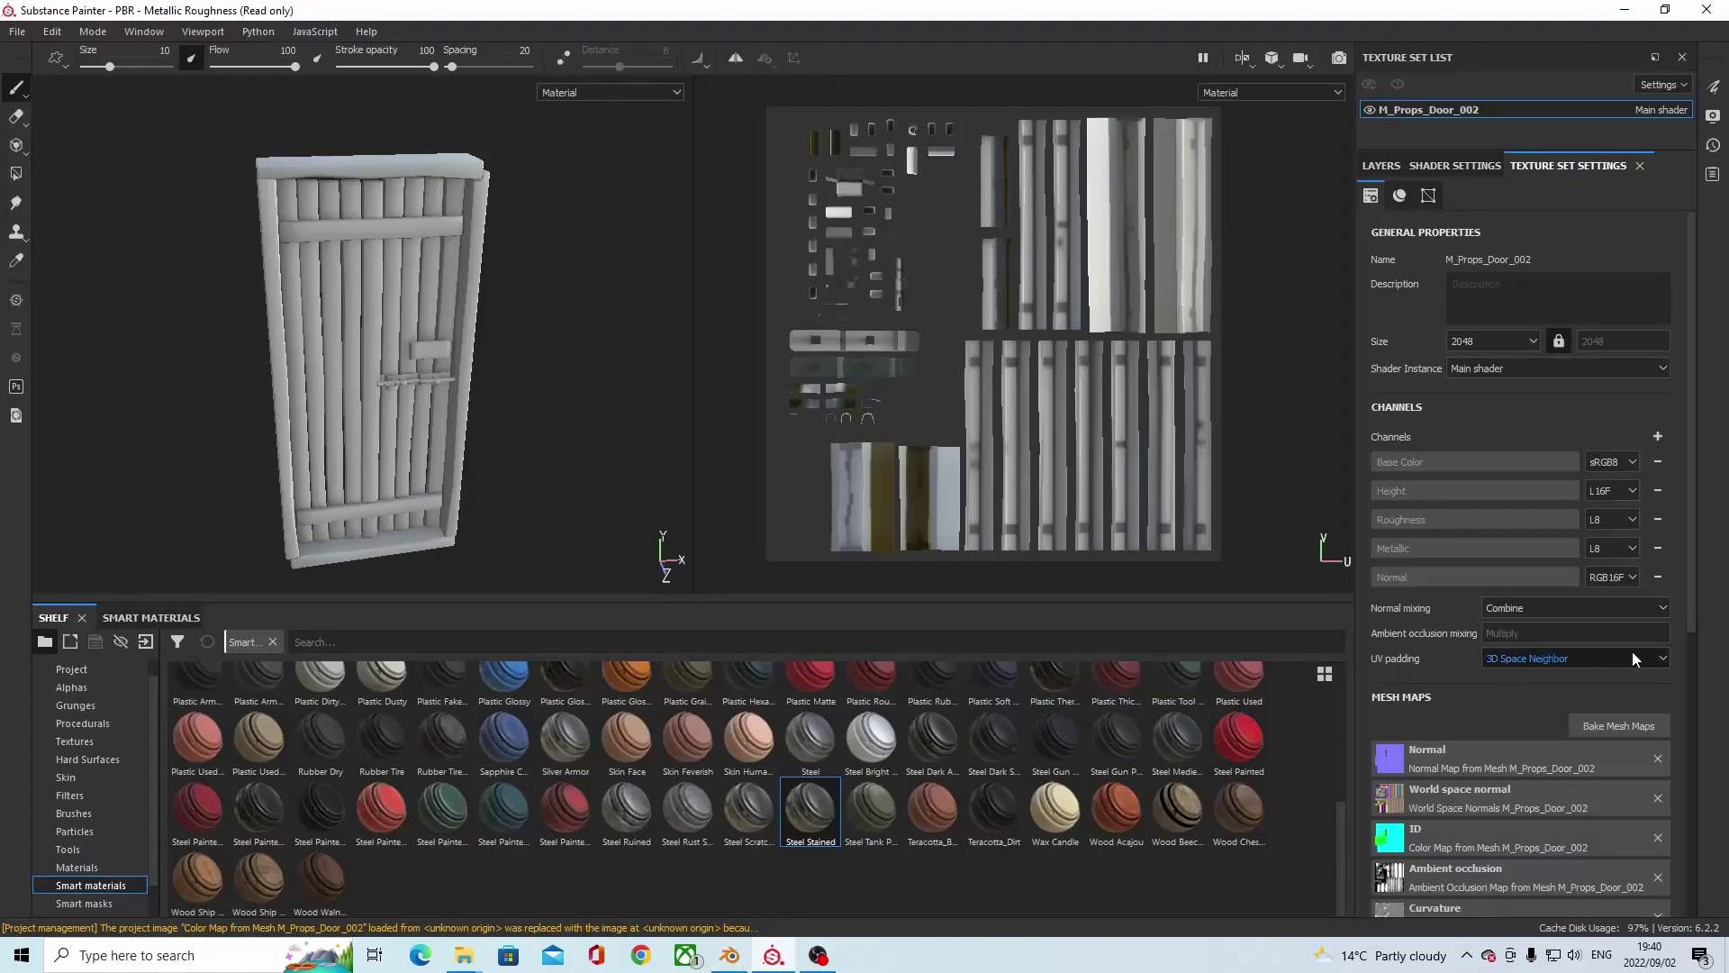
pyautogui.click(1614, 727)
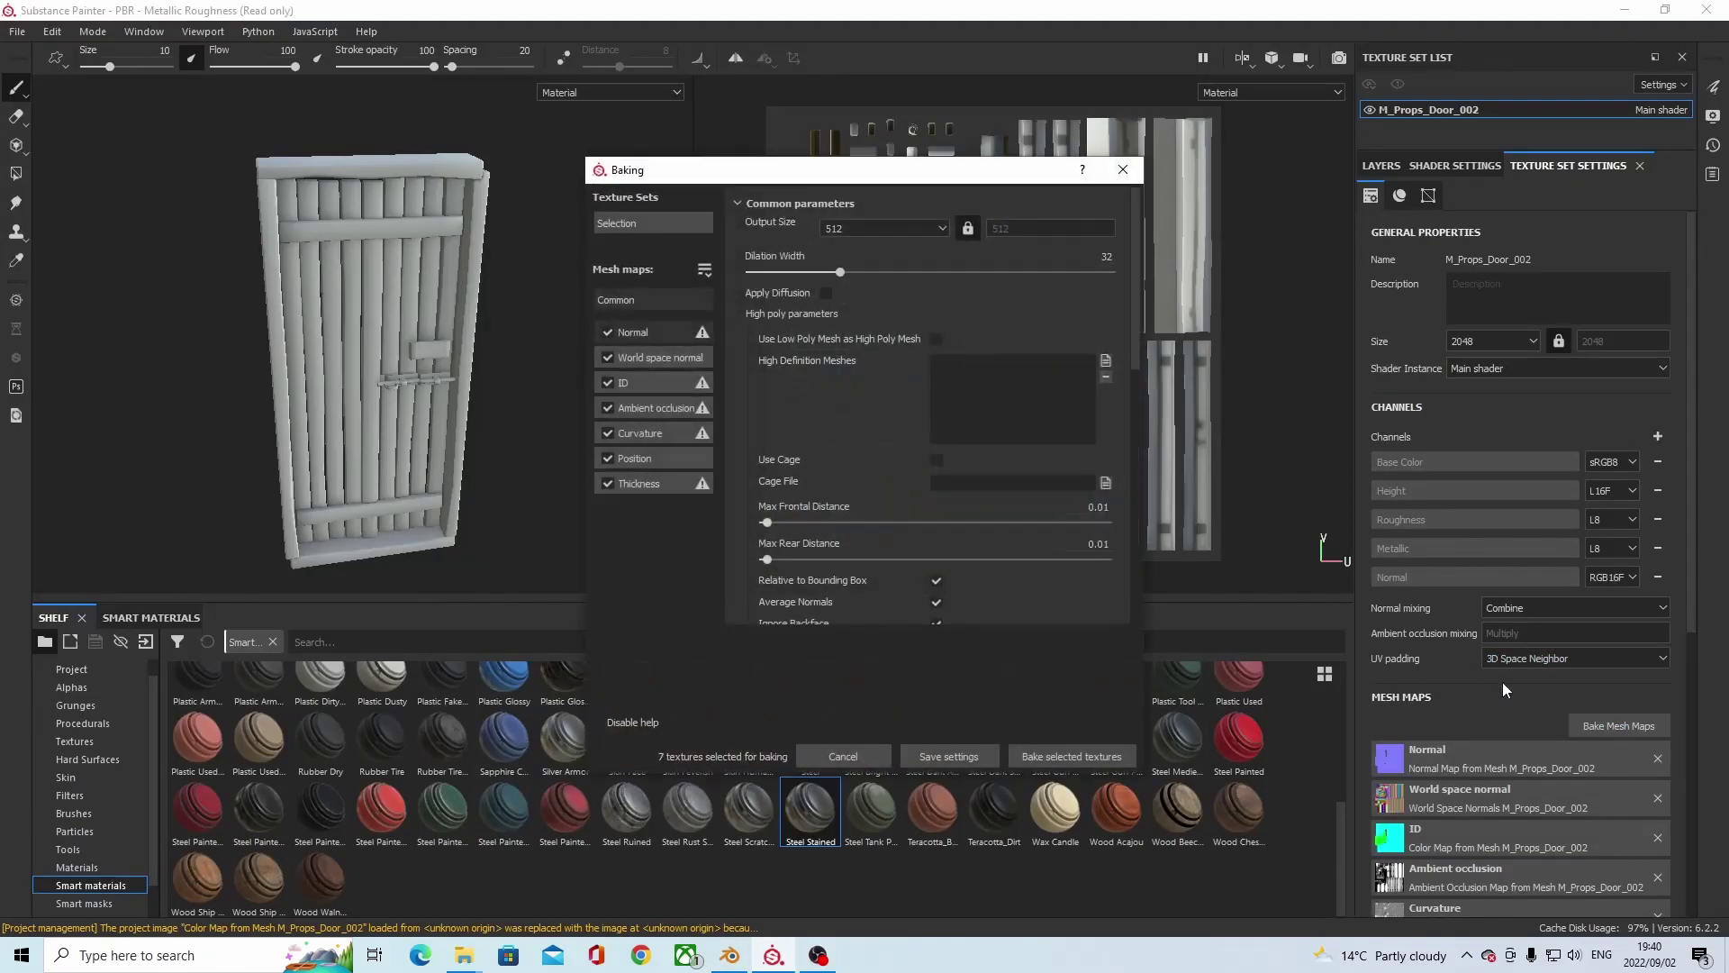
pyautogui.click(656, 384)
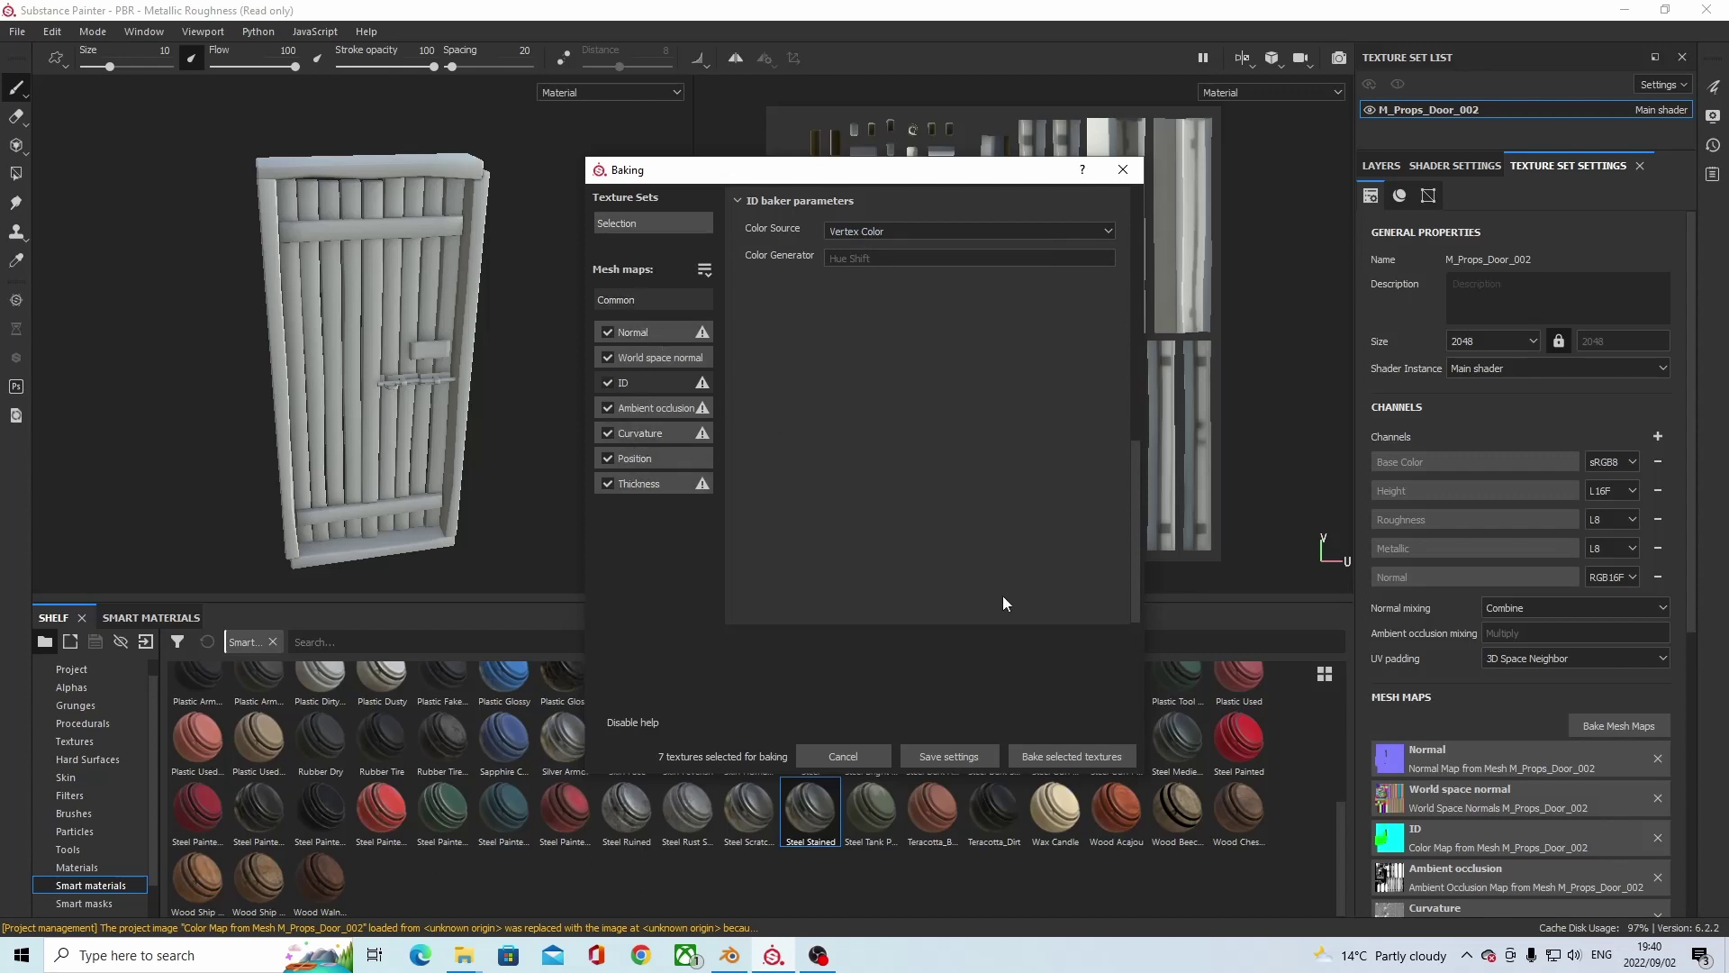
pyautogui.click(1080, 757)
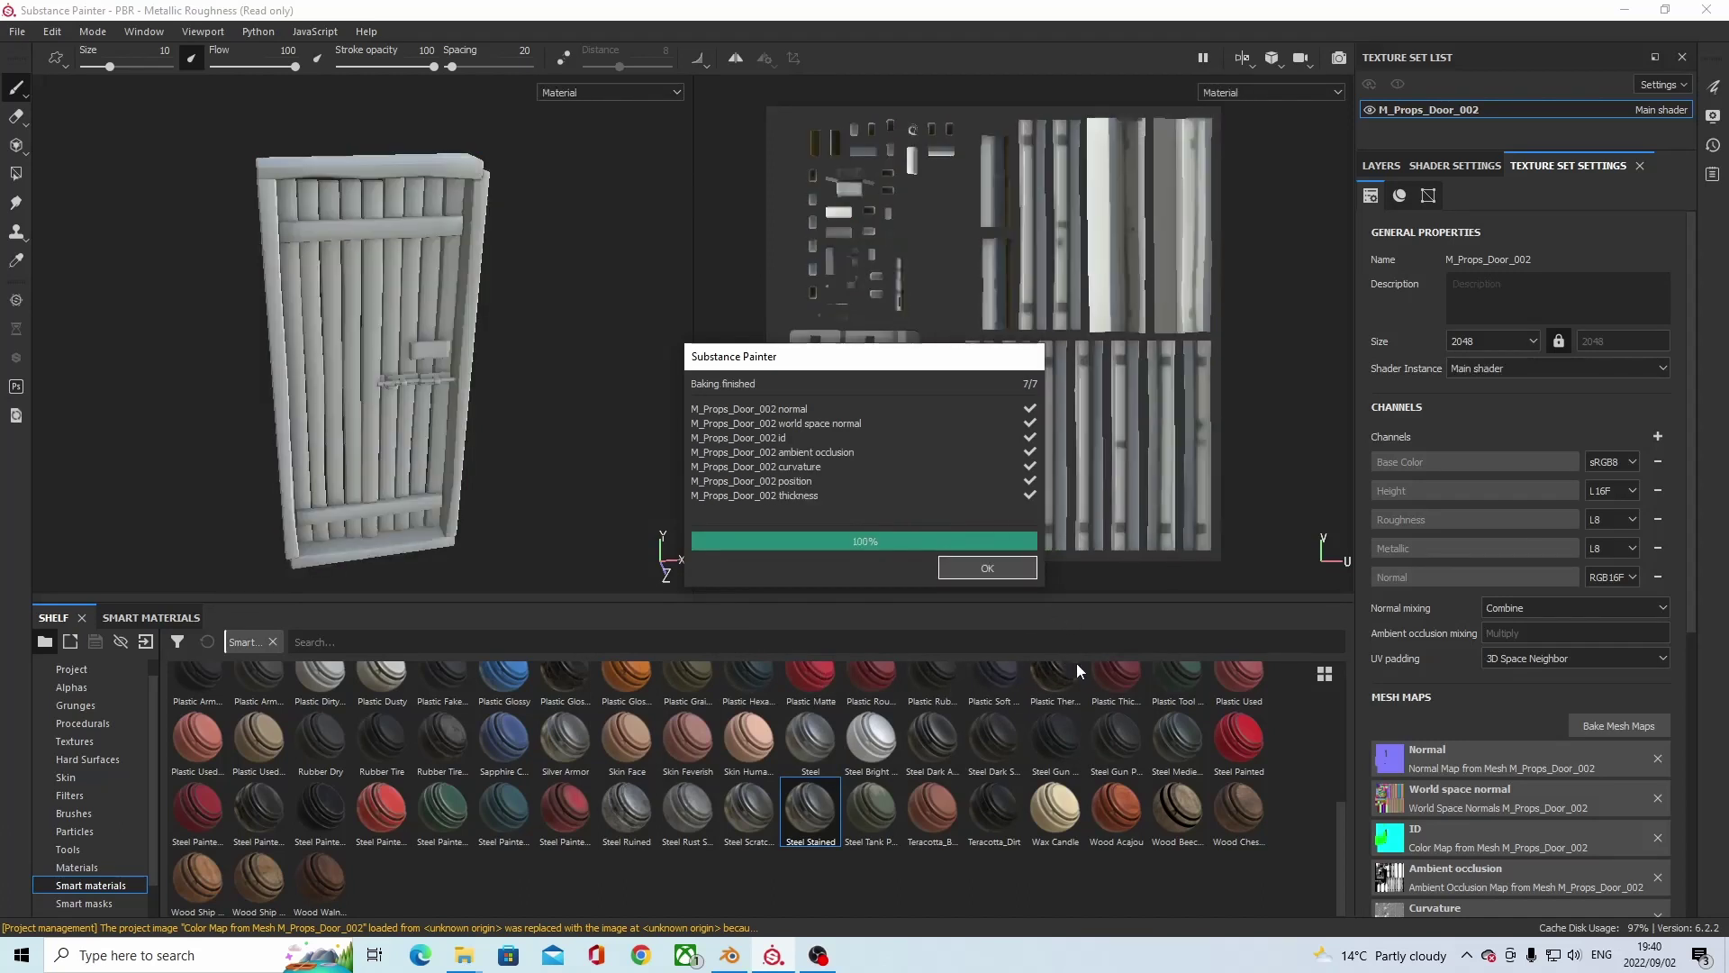
# Apply Wood Chestnut to the door, try Steel Stained, then apply Wood Walnut.
pyautogui.click(990, 569)
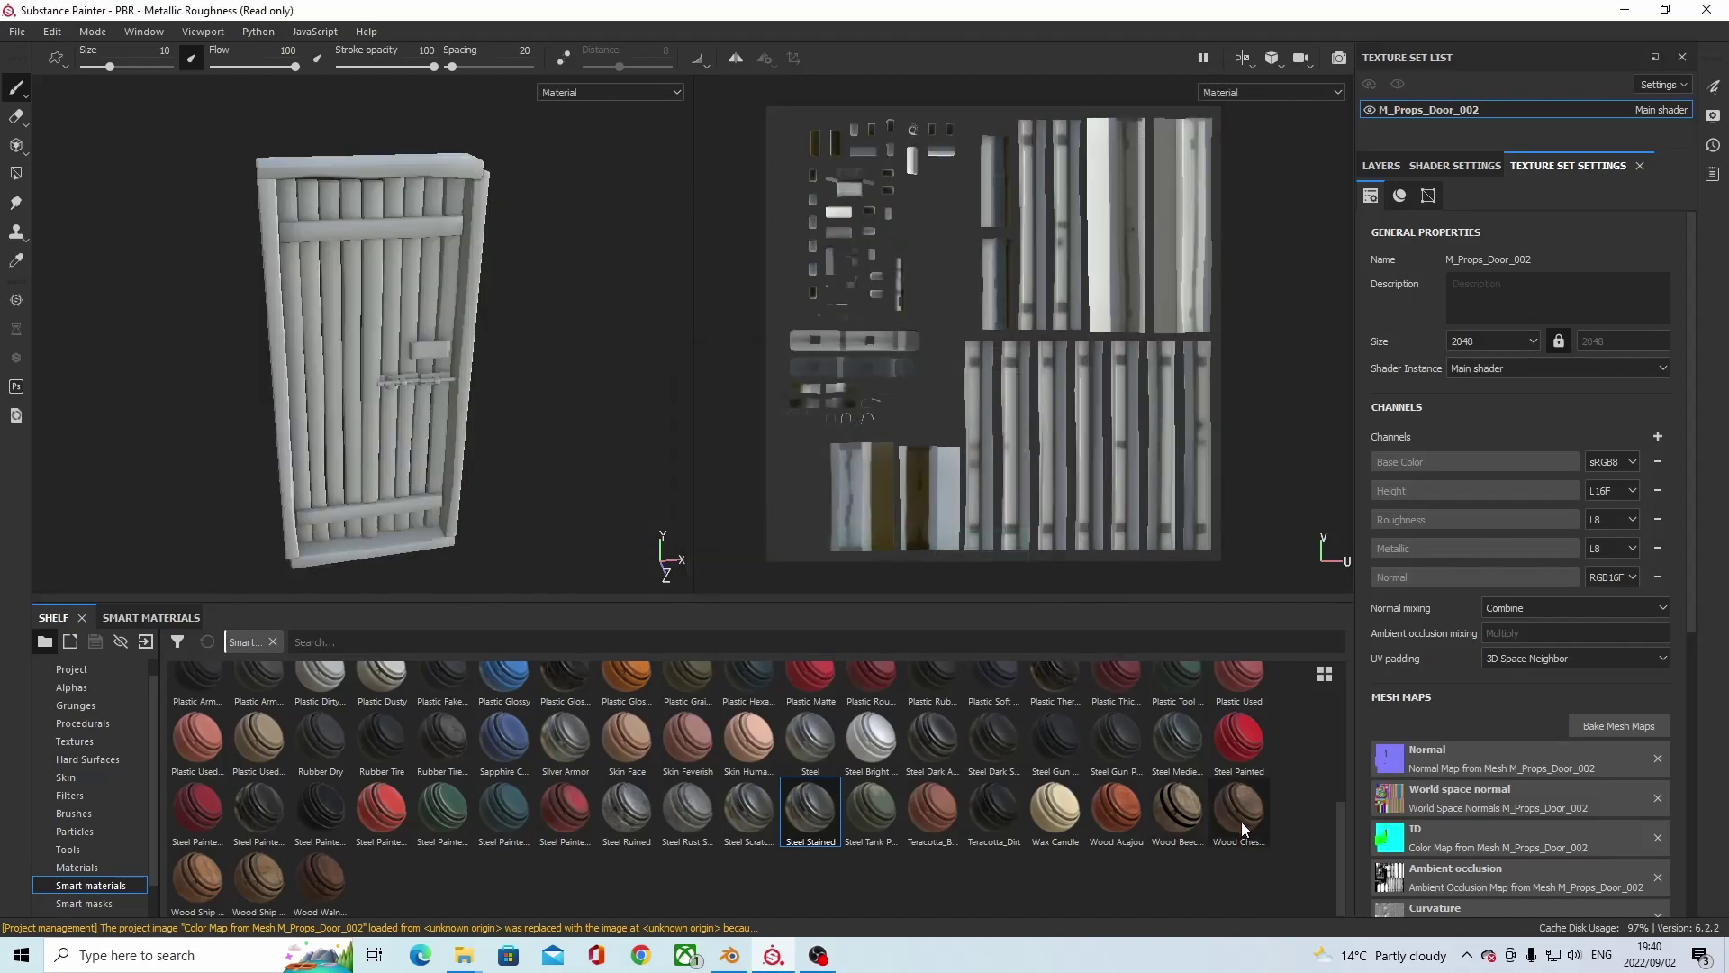
pyautogui.moveTo(1241, 821); pyautogui.dragTo(854, 461)
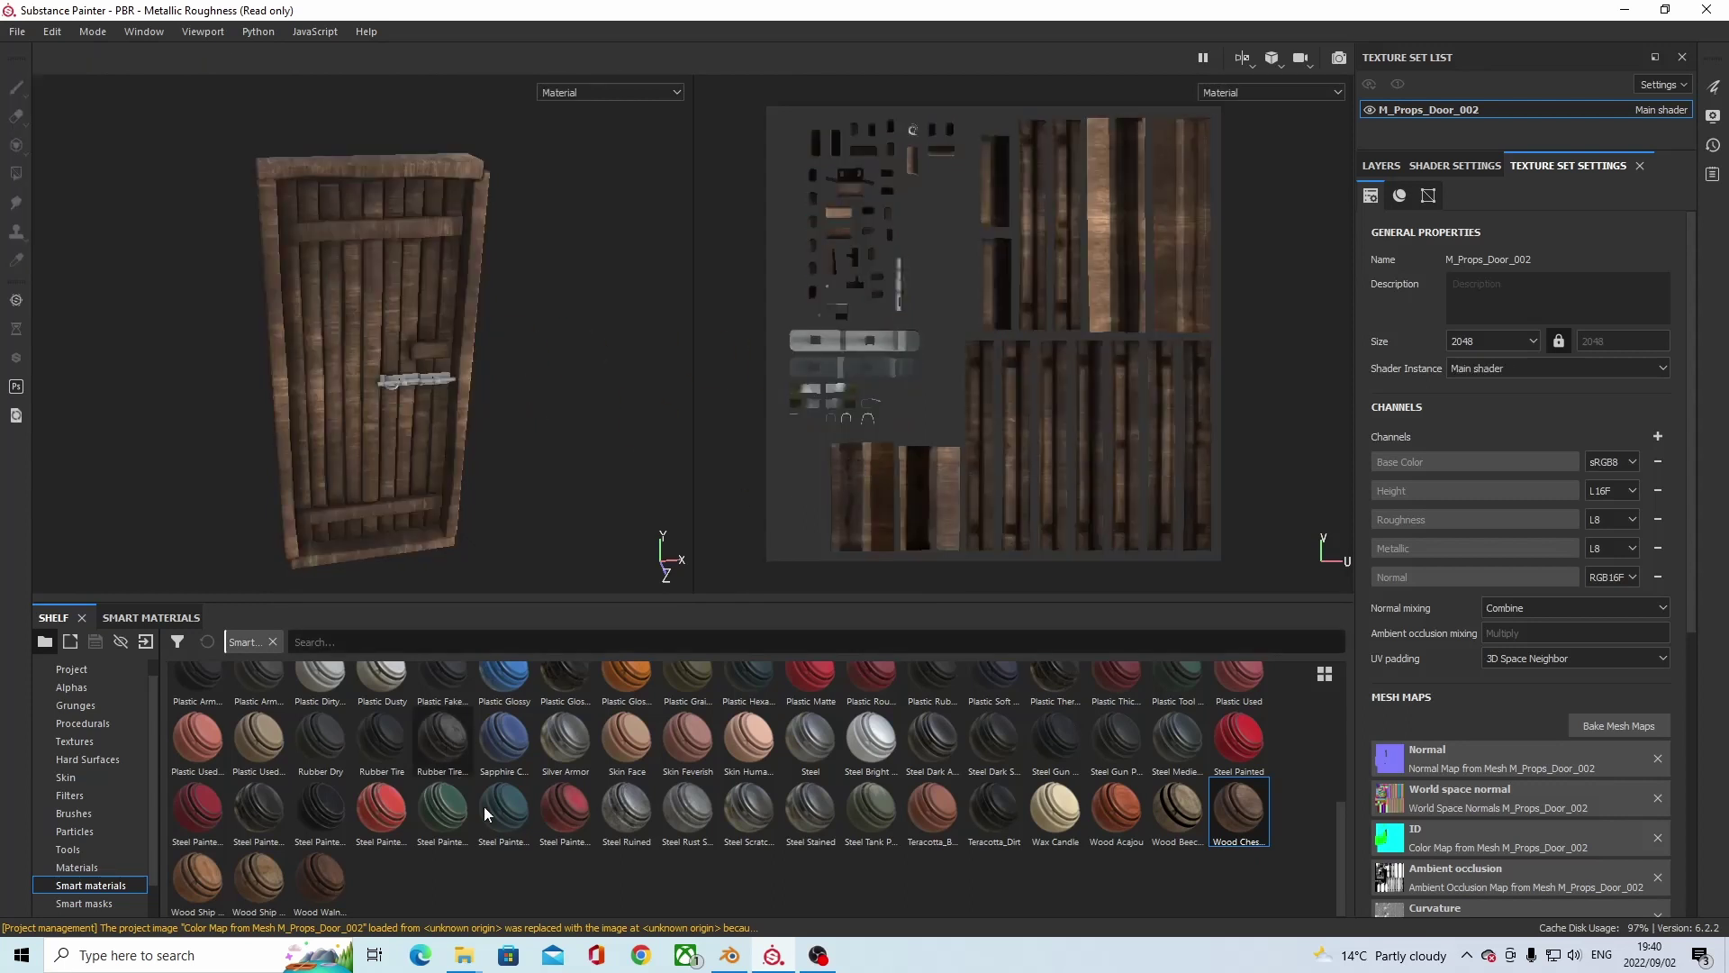
pyautogui.moveTo(814, 824); pyautogui.dragTo(435, 400)
pyautogui.moveTo(322, 897); pyautogui.dragTo(835, 494)
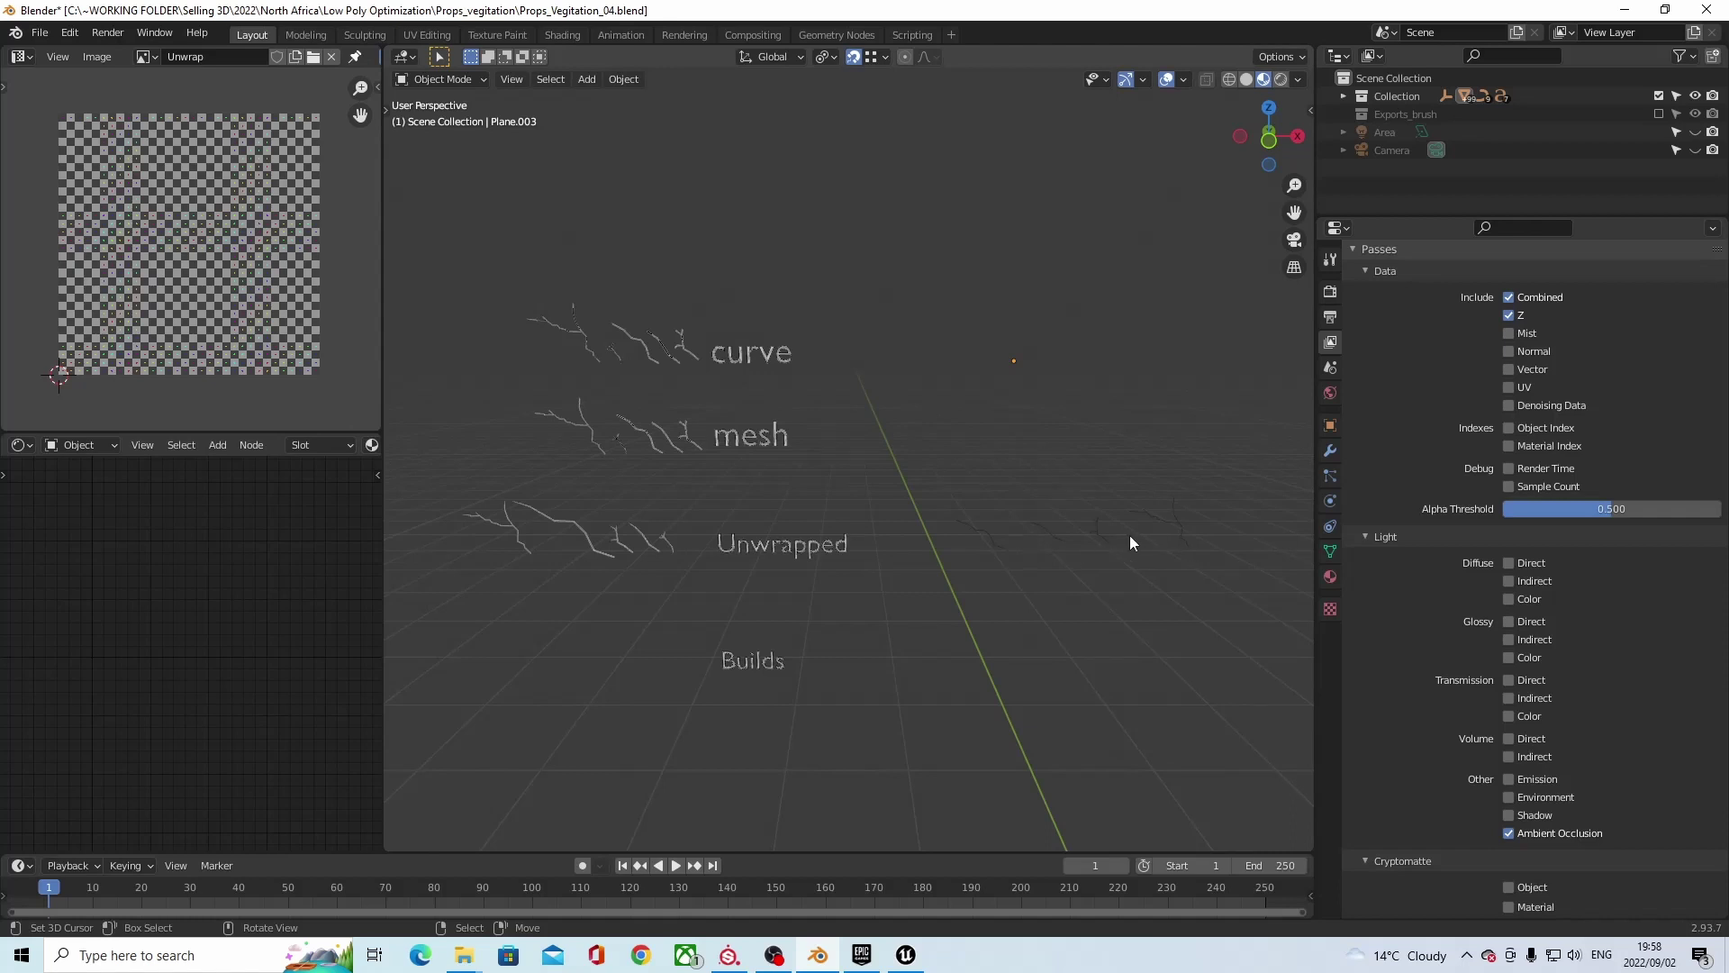
# Convert the top-left curve-row branch to a mesh via Quick Favorites.
pyautogui.moveTo(1129, 538); pyautogui.dragTo(977, 440, button='middle')
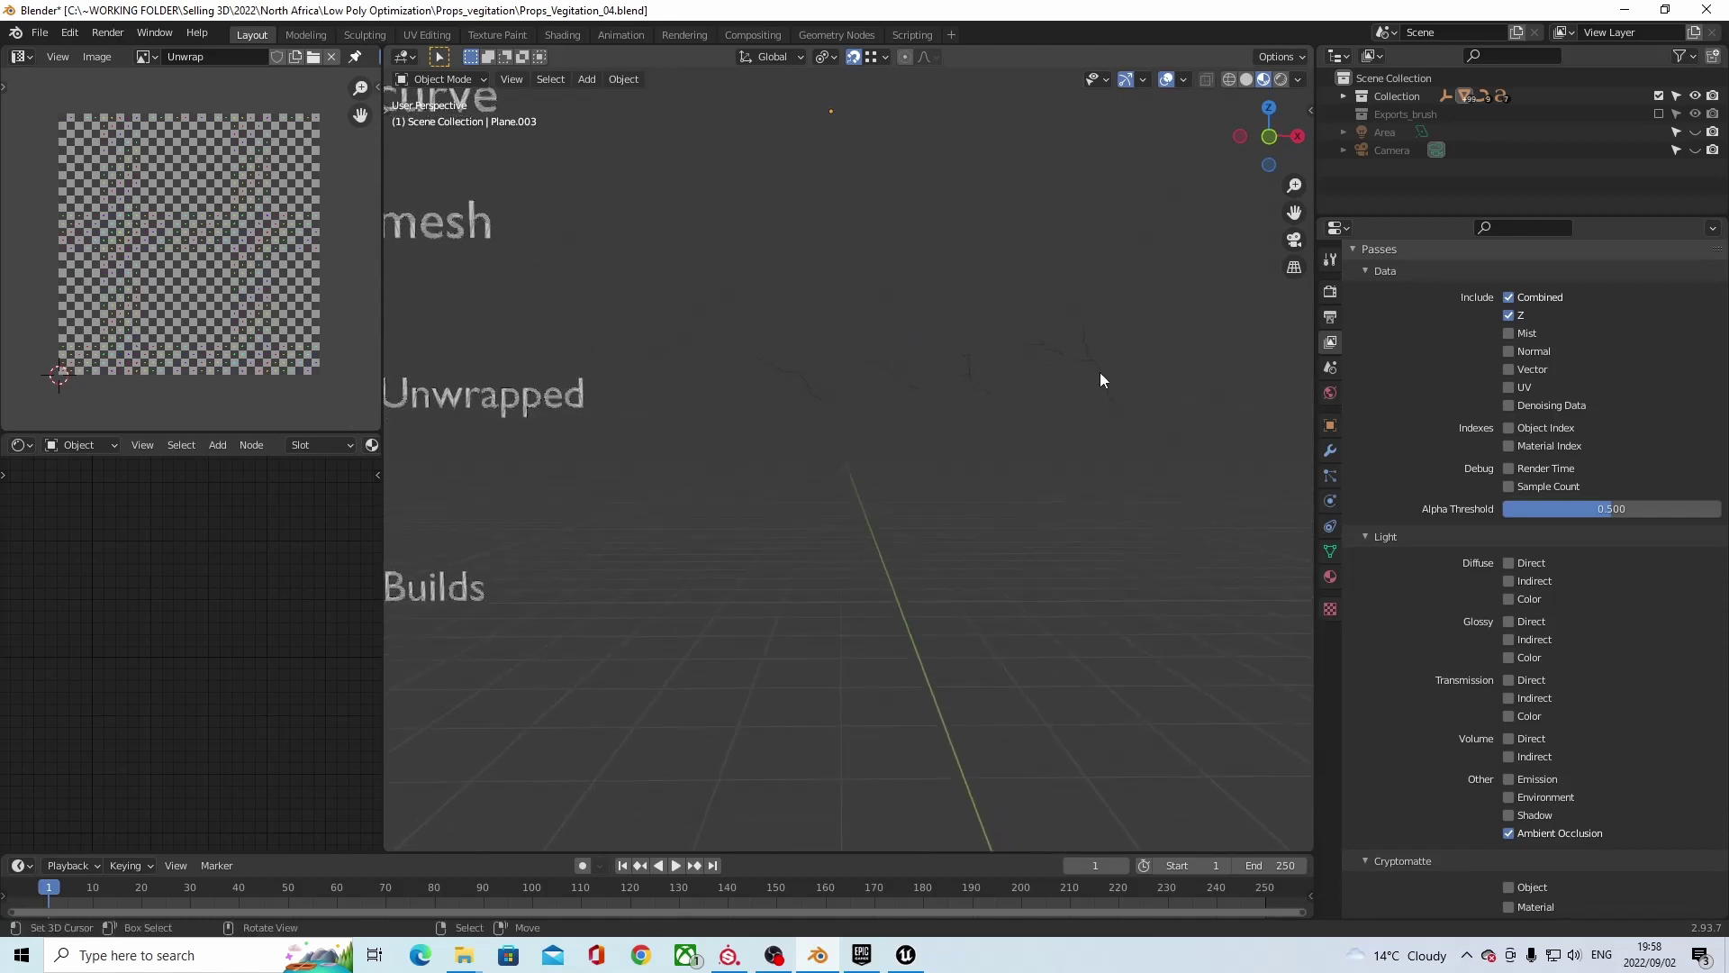
pyautogui.moveTo(1024, 326); pyautogui.dragTo(1019, 434, button='middle')
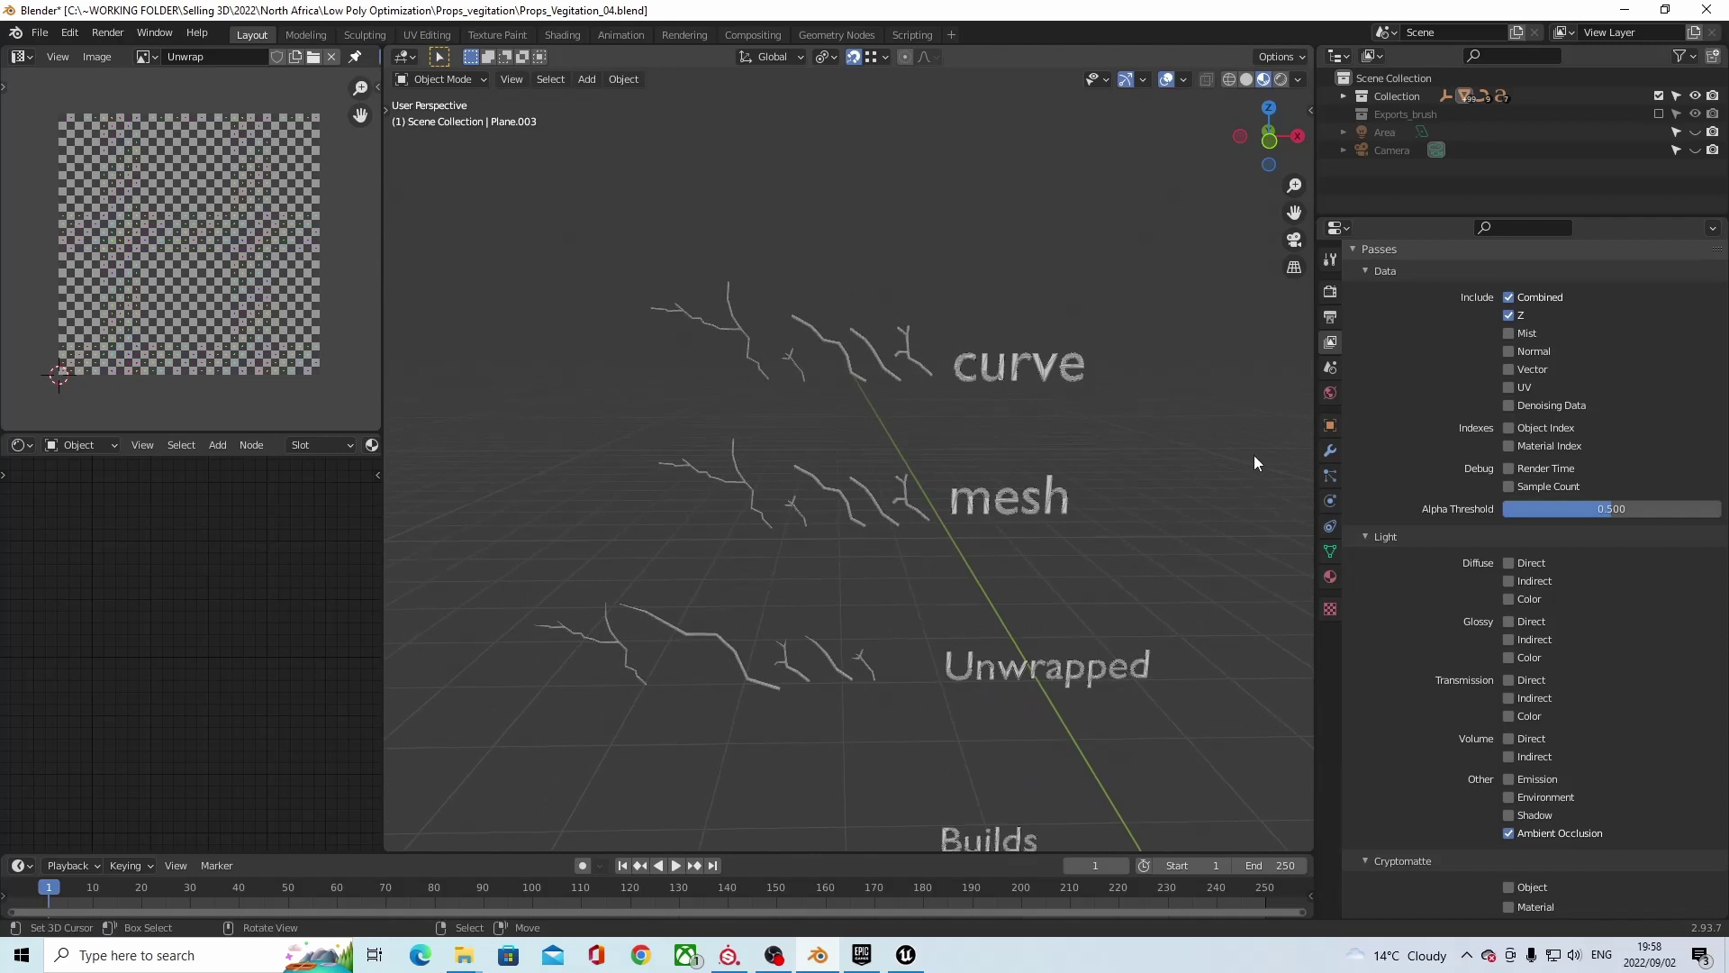
pyautogui.click(744, 342)
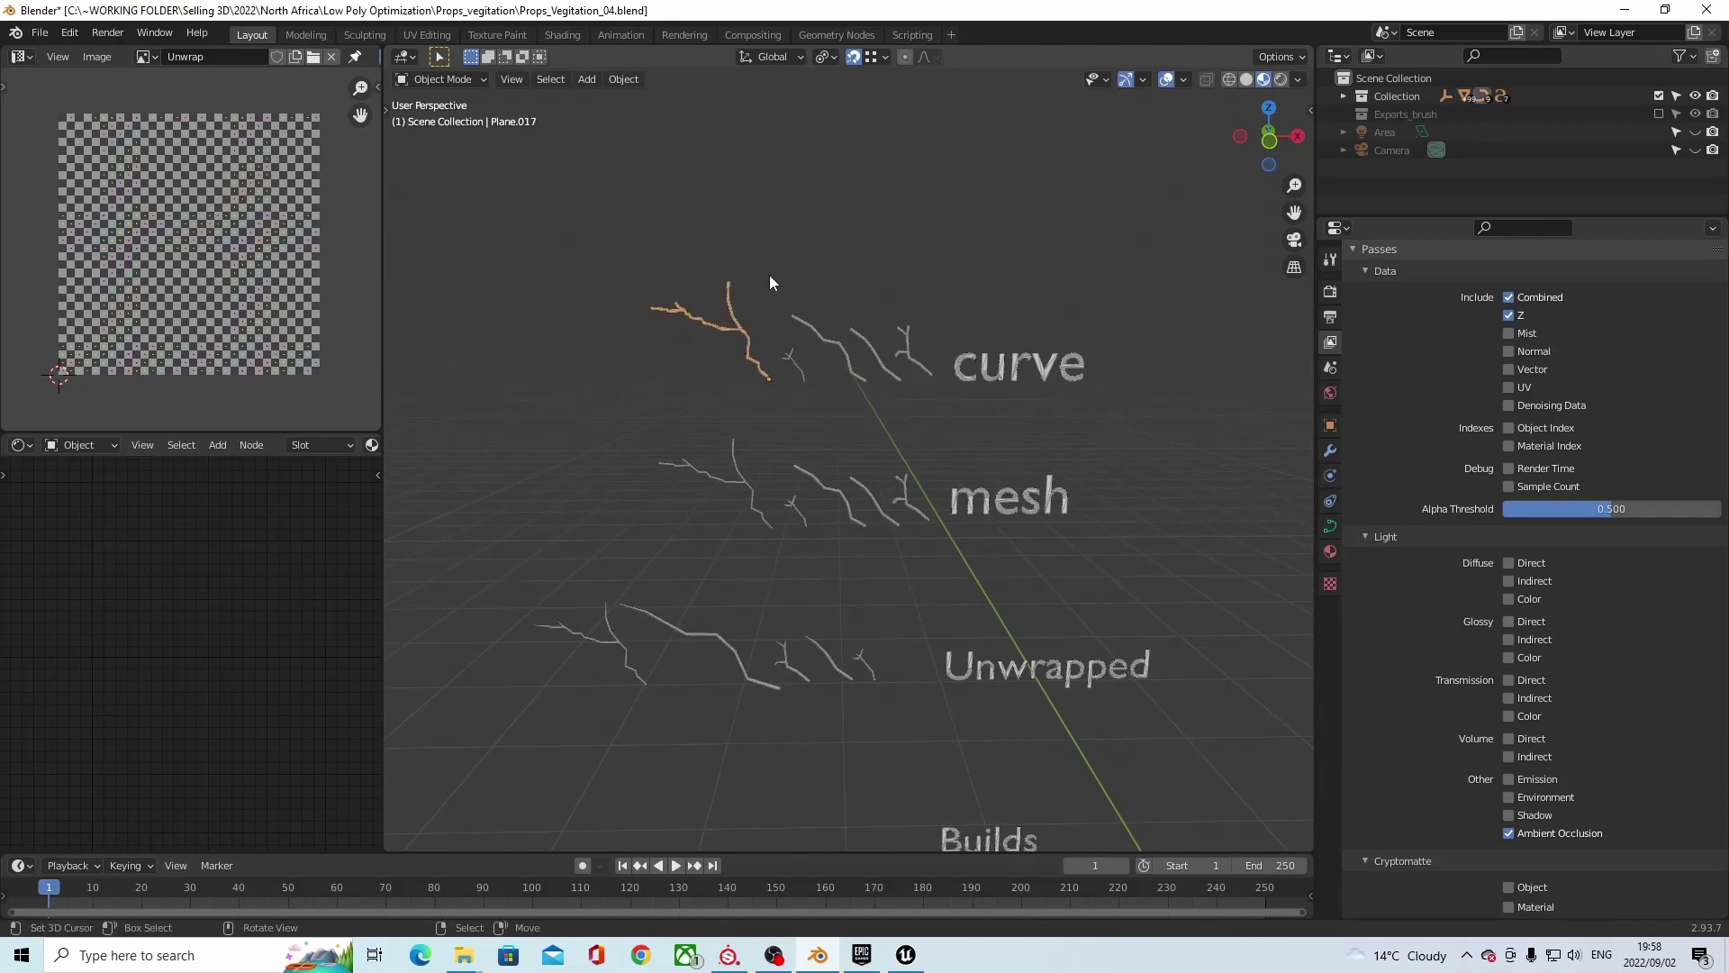
pyautogui.press('q')
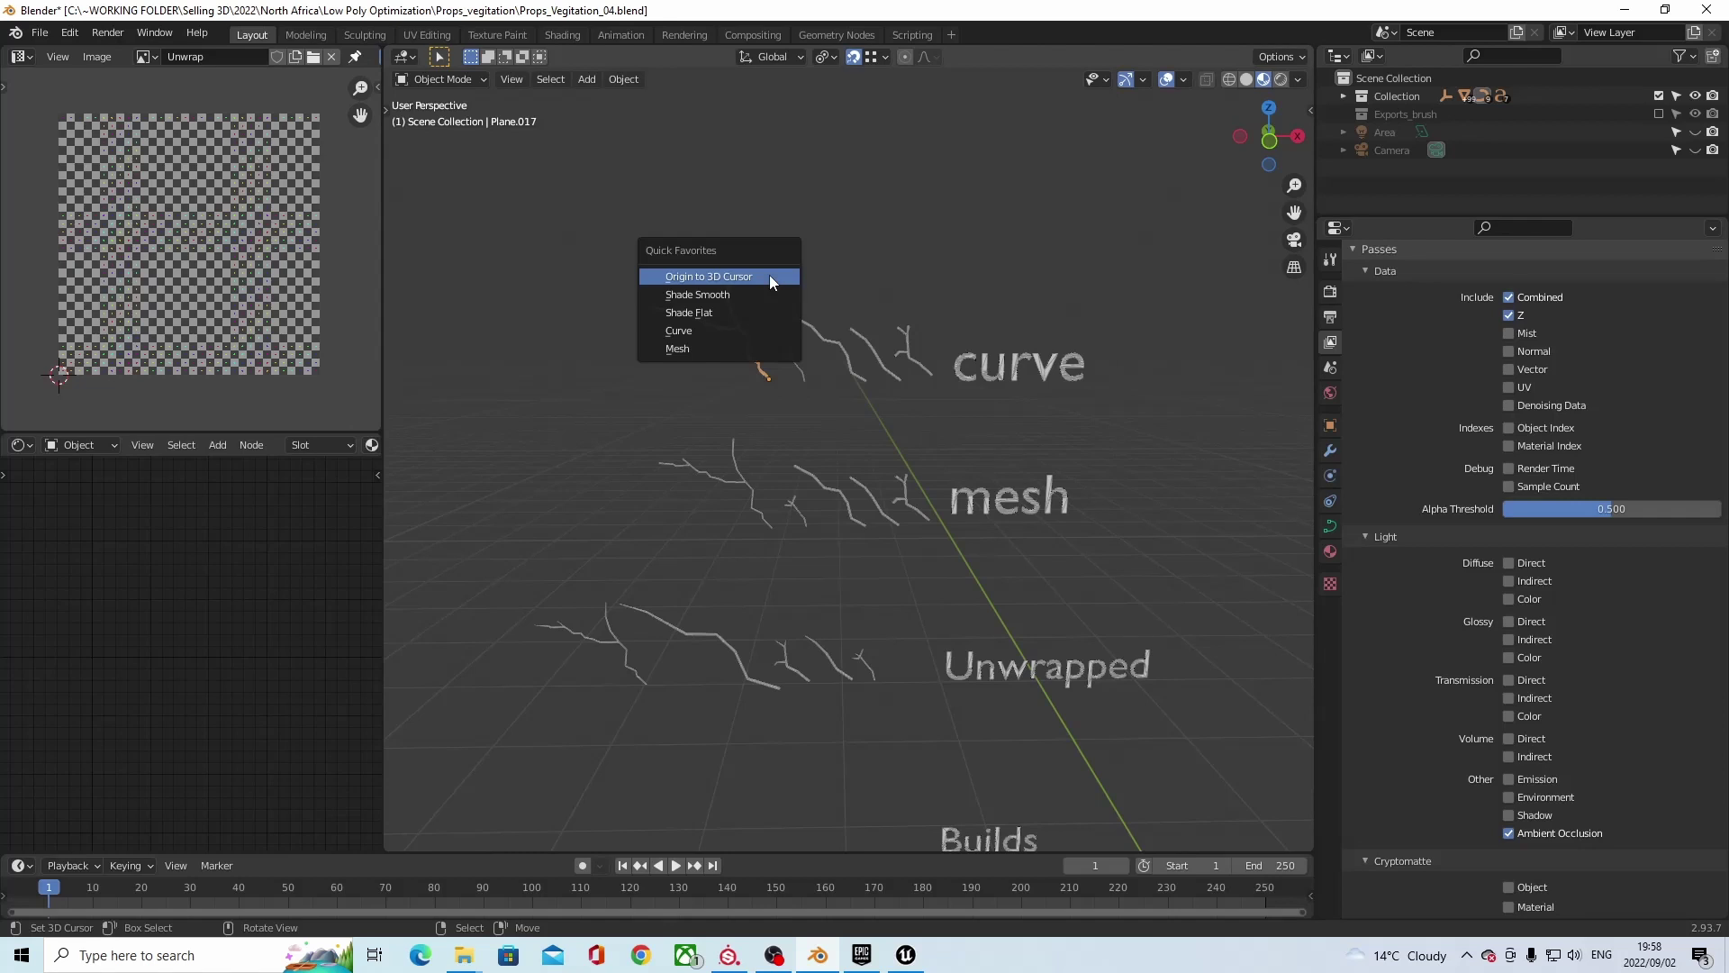
pyautogui.click(694, 351)
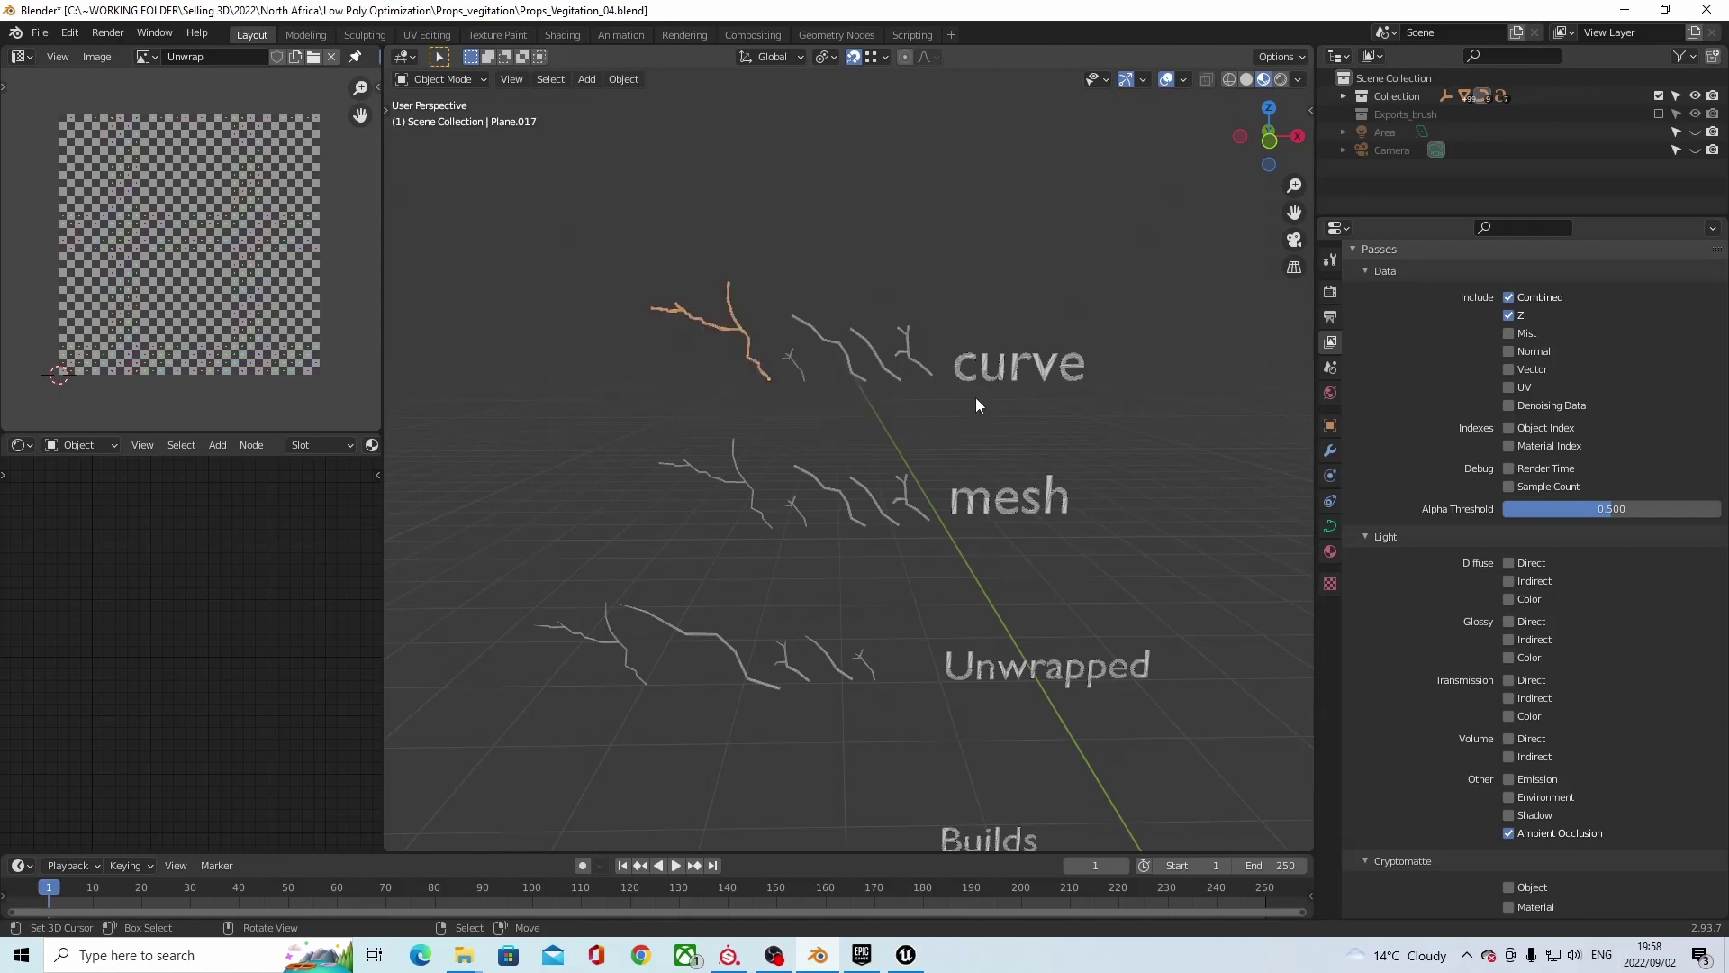
# Select the small branch in the Unwrapped row and enter Edit Mode.
pyautogui.keyDown('shift'); pyautogui.moveTo(1036, 371); pyautogui.dragTo(906, 245, button='middle'); pyautogui.keyUp('shift')
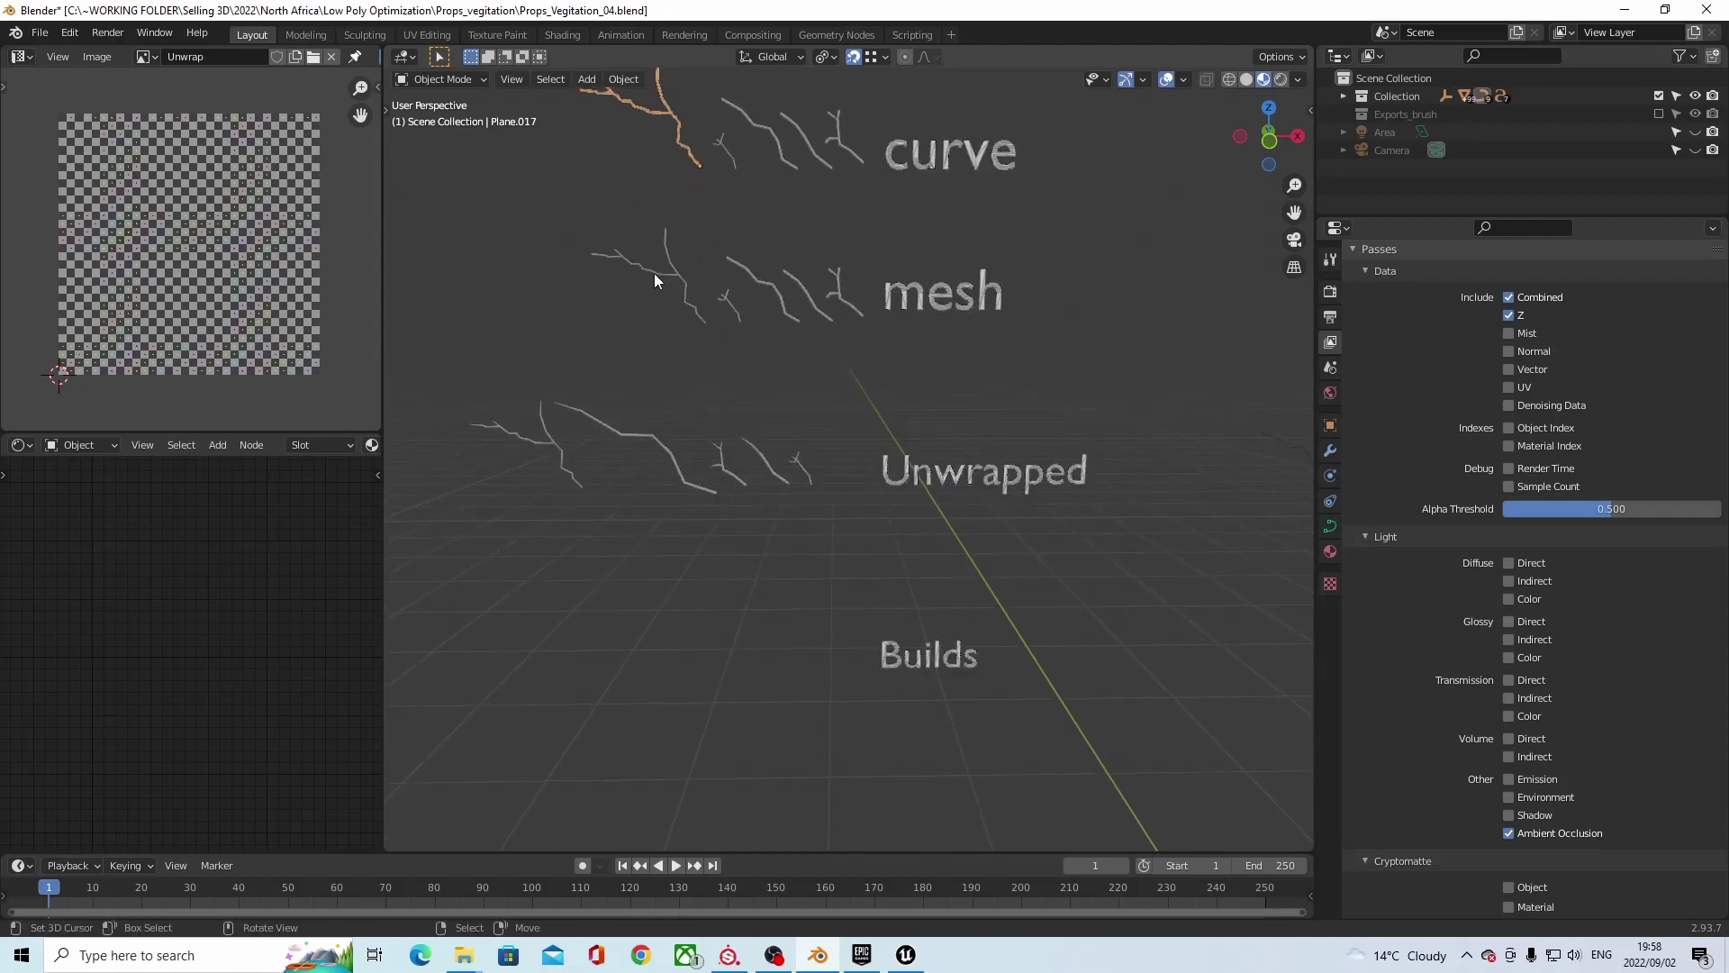
pyautogui.scroll(2, 764, 290)
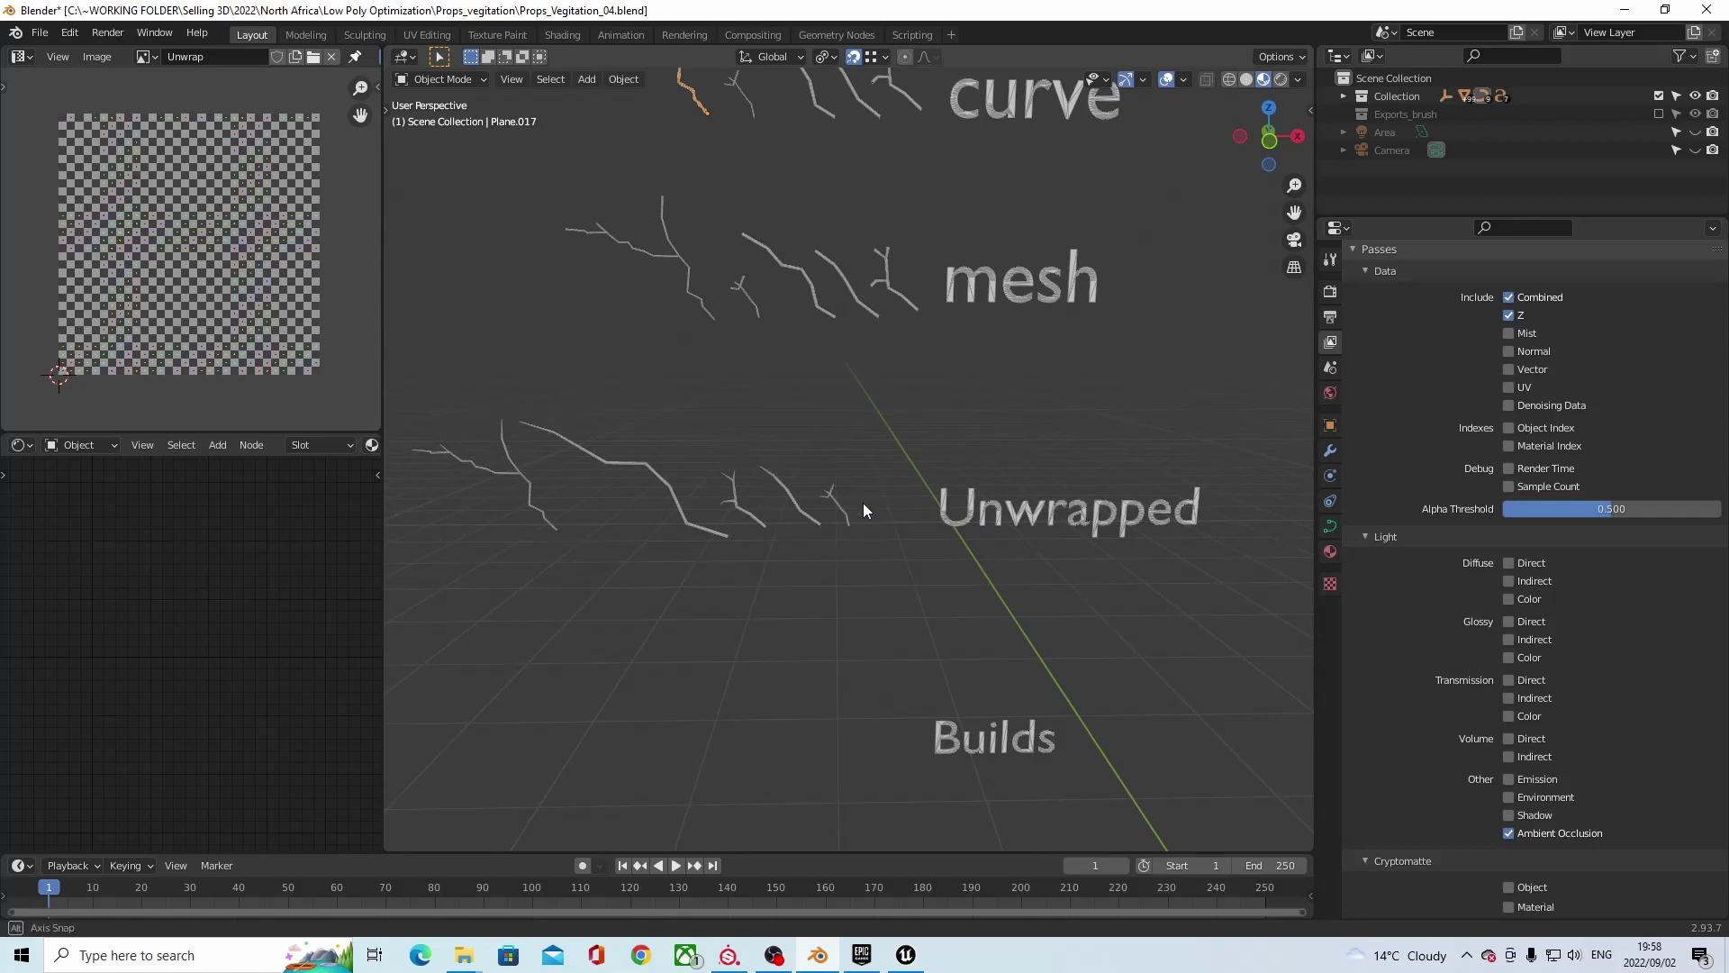
pyautogui.scroll(-2, 703, 497)
pyautogui.click(814, 495)
pyautogui.press('Tab')
pyautogui.press('Tab')
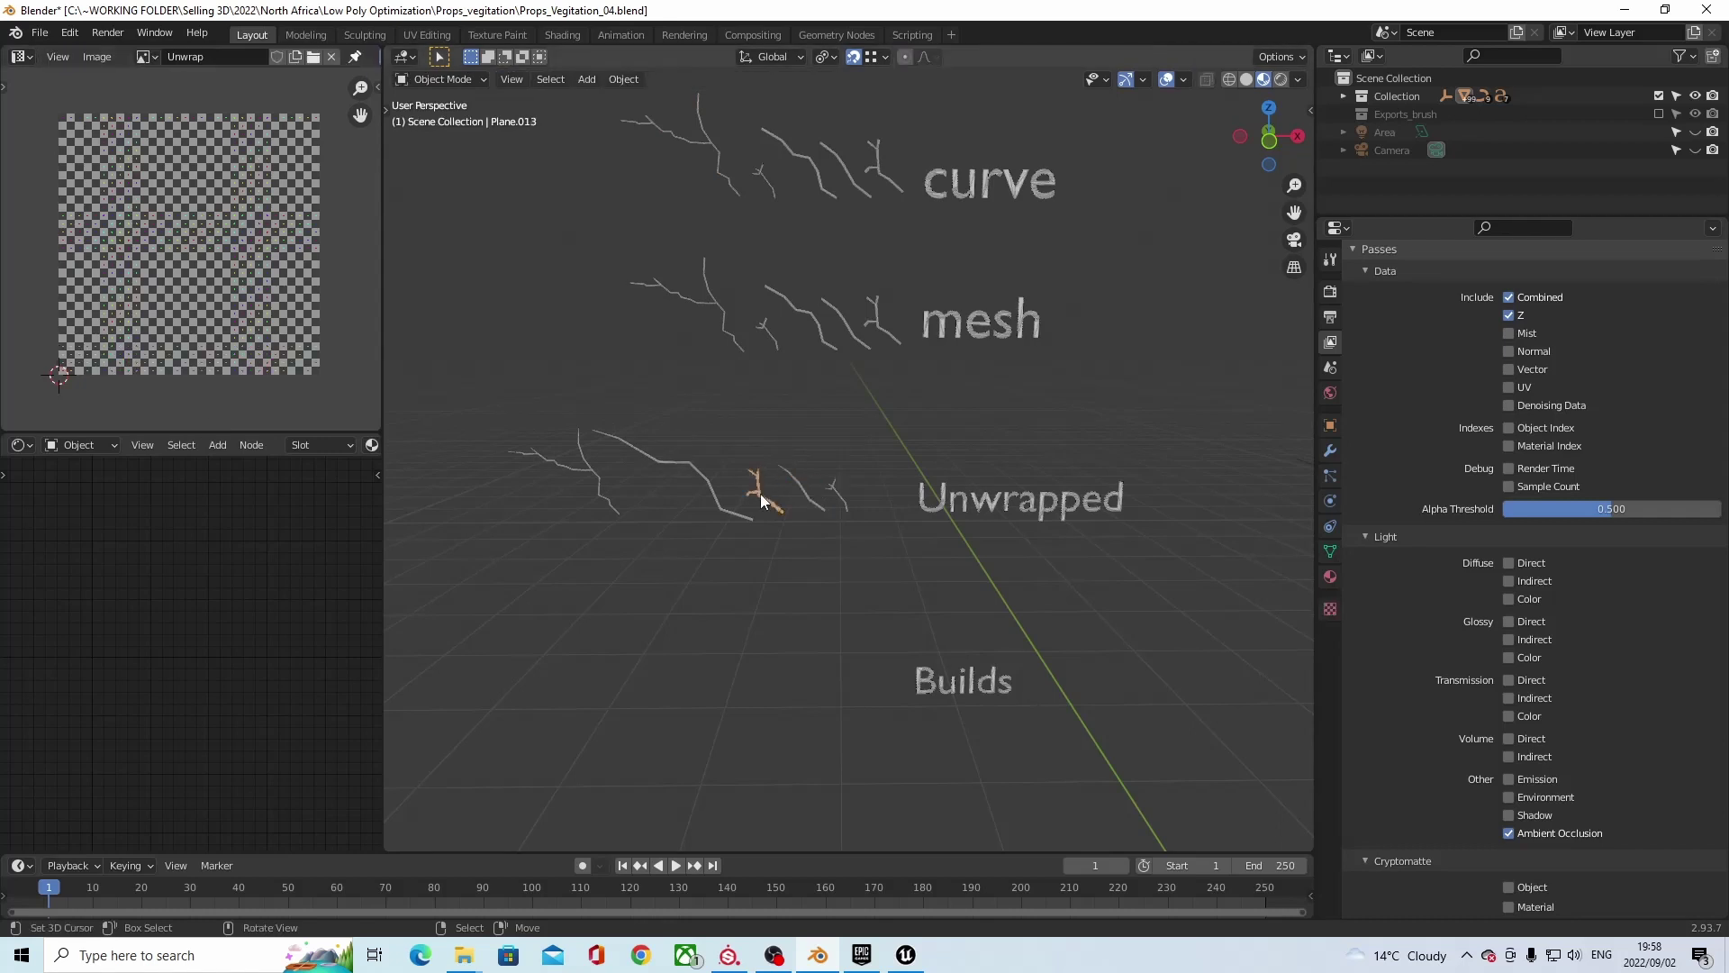
# Select the small and long Unwrapped branches and move the view around them.
pyautogui.click(760, 494)
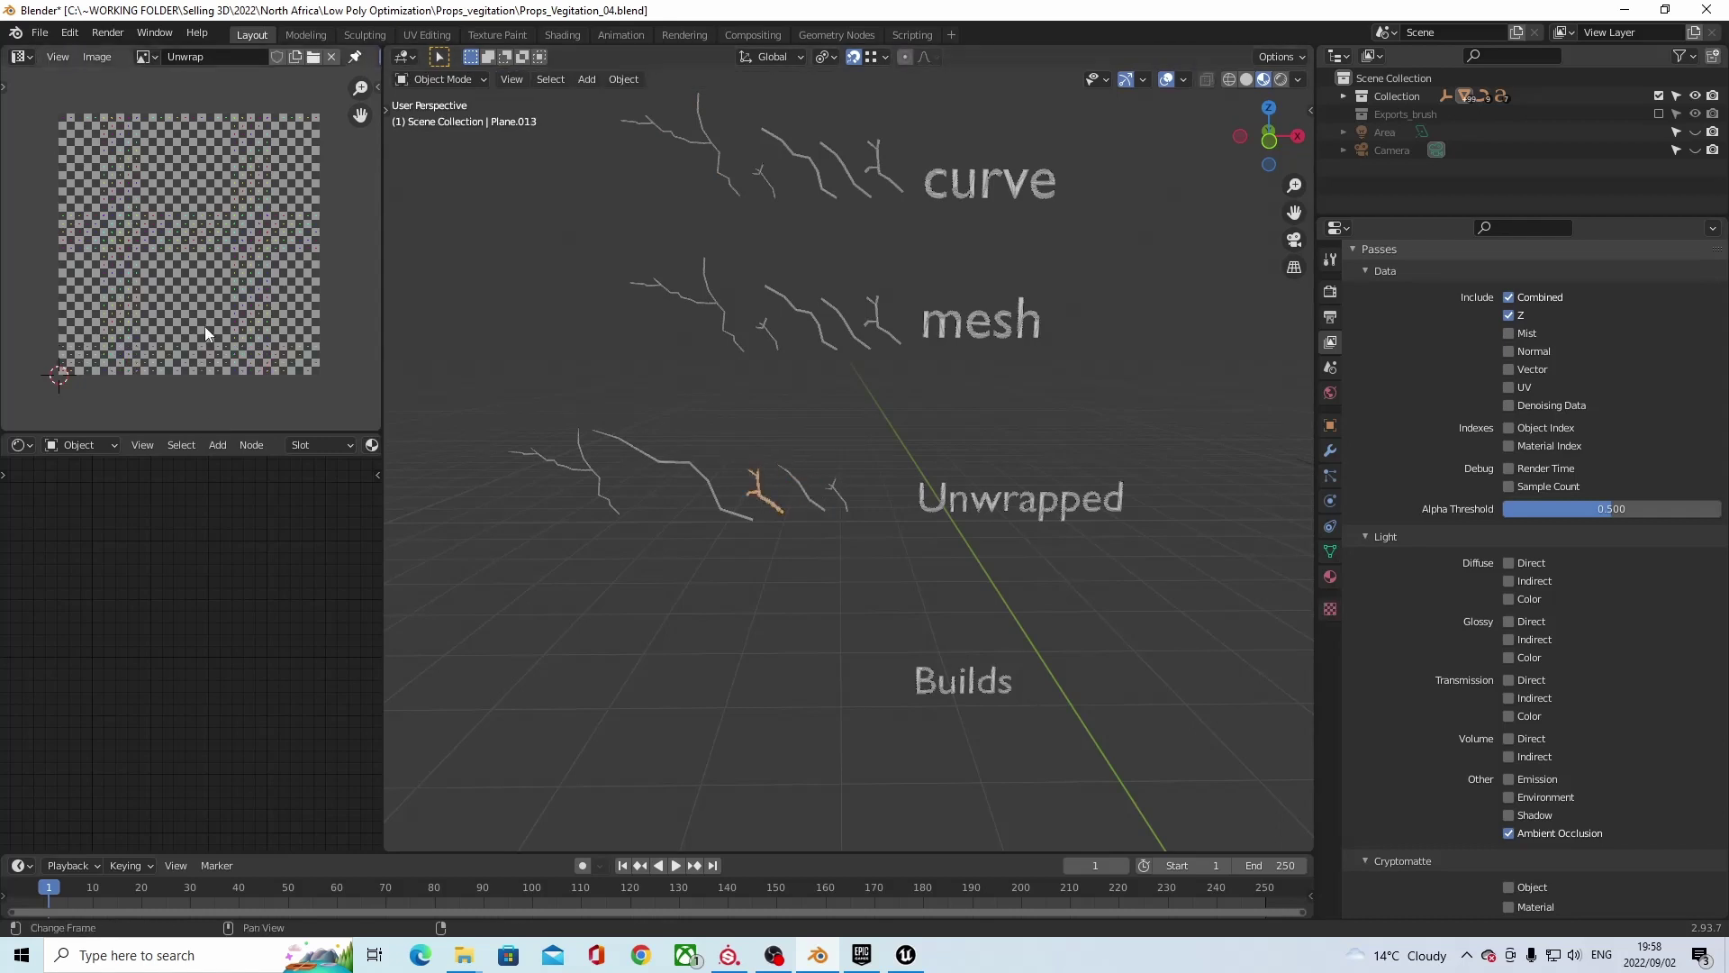
pyautogui.click(717, 508)
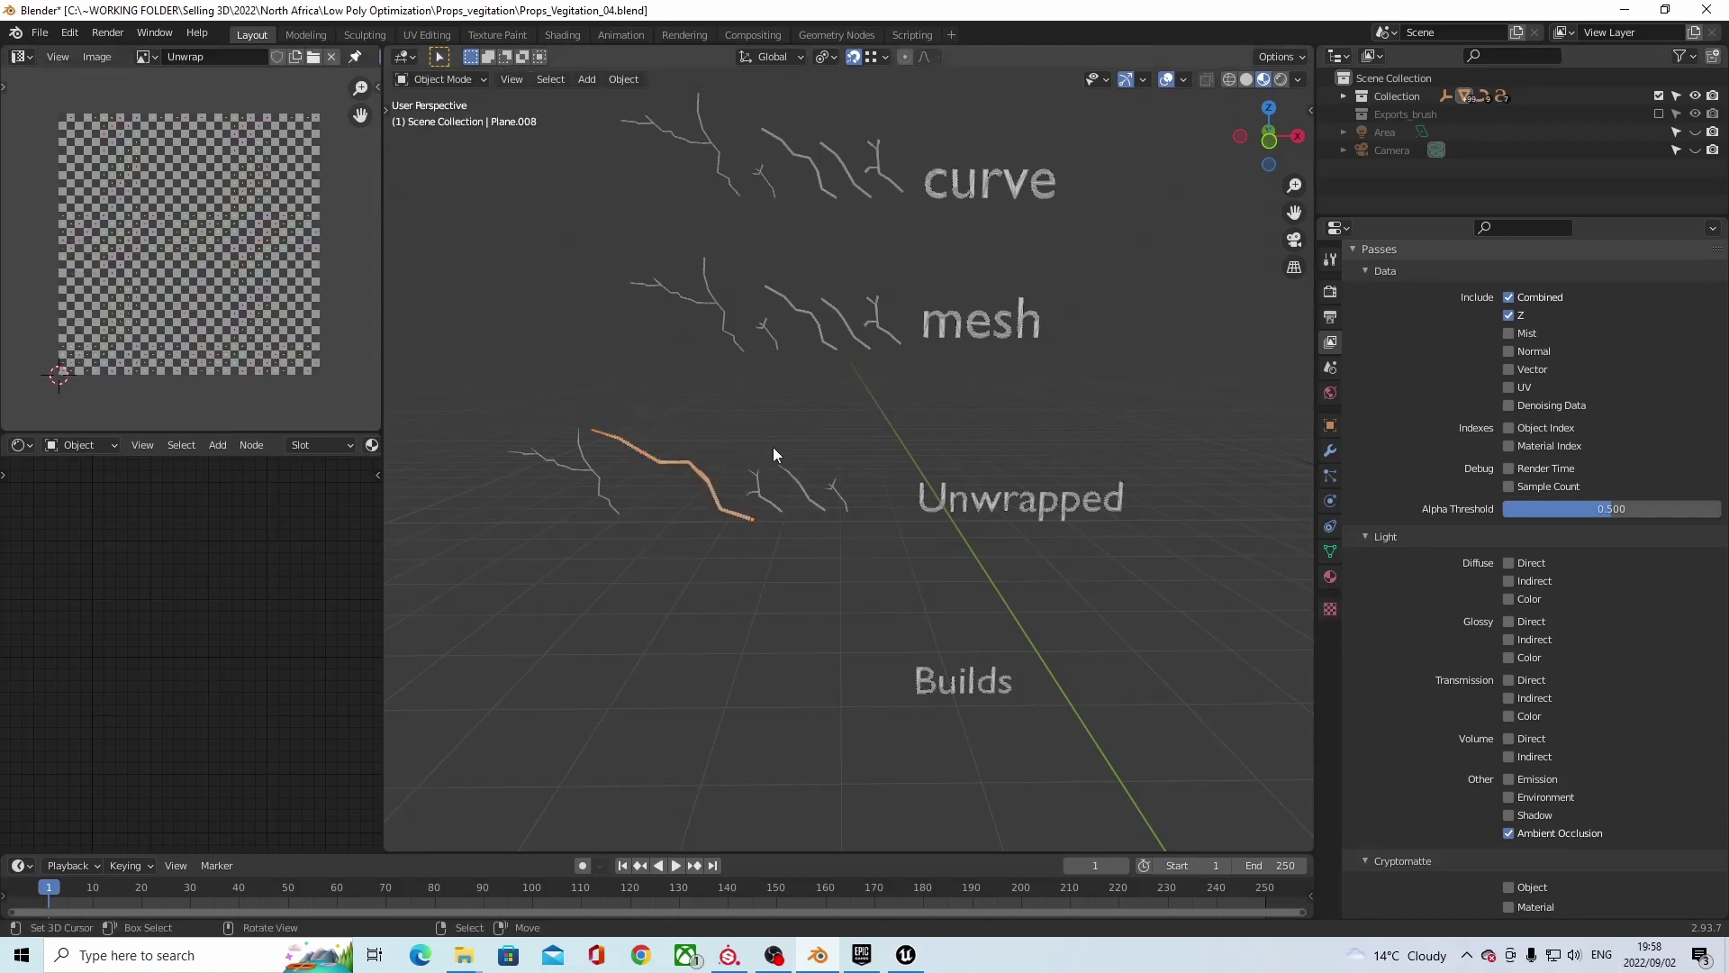
pyautogui.moveTo(744, 481); pyautogui.dragTo(835, 488, button='middle')
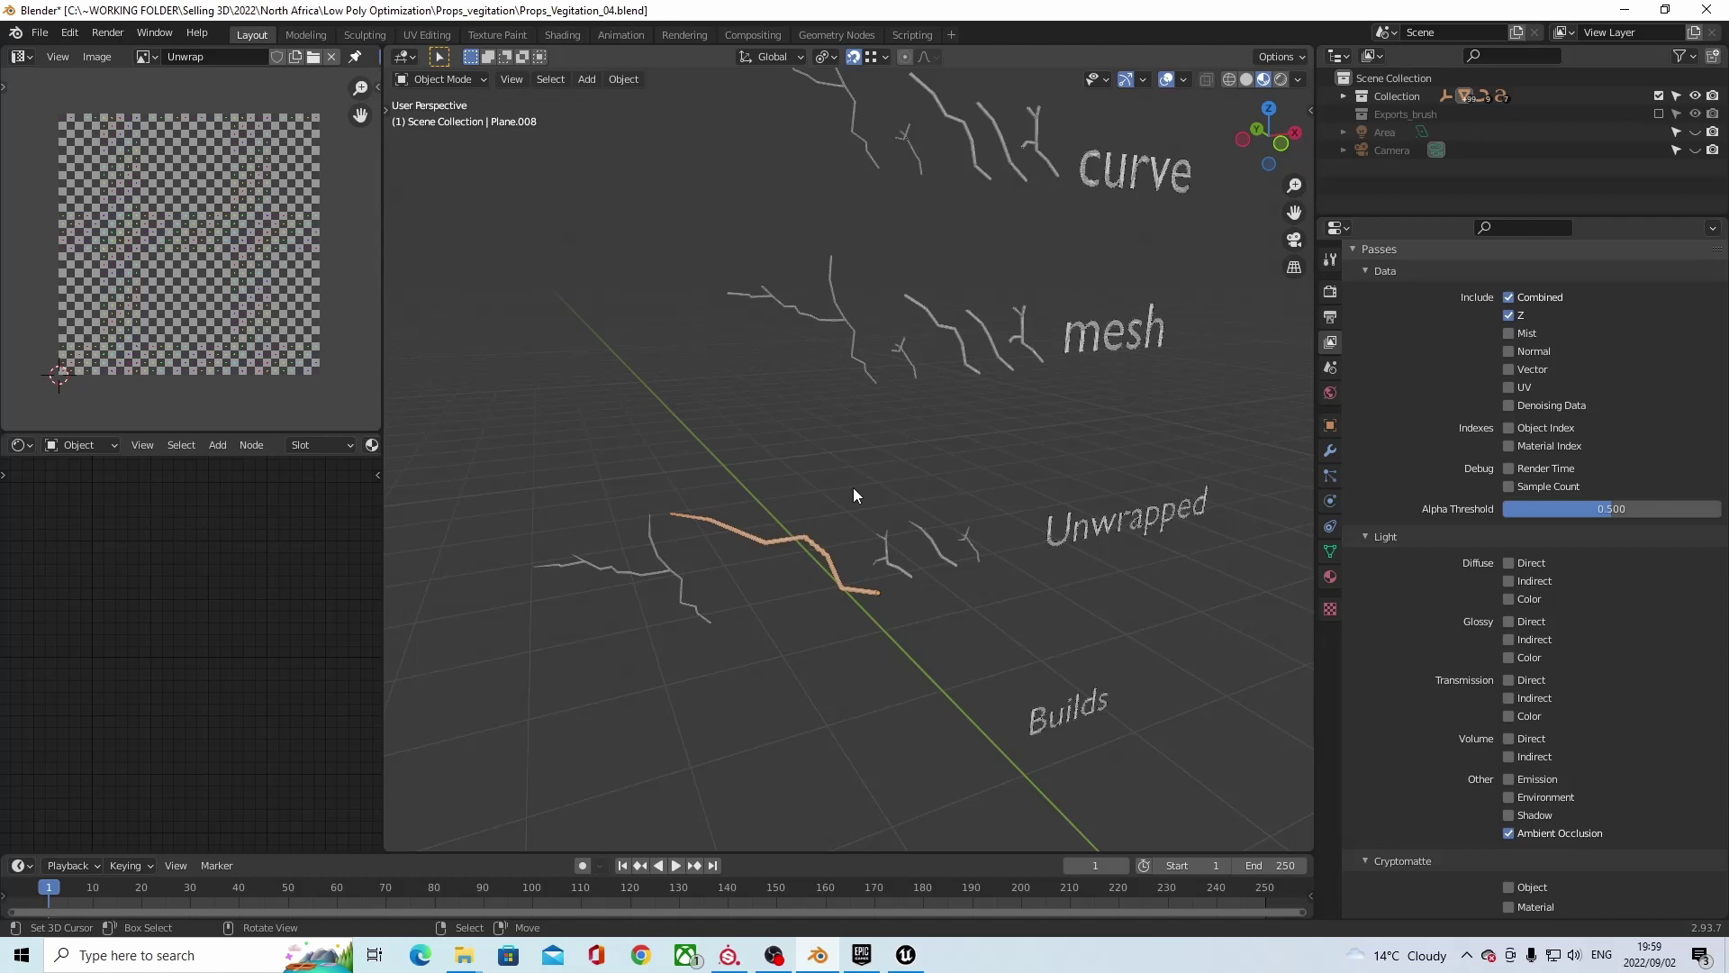
pyautogui.keyDown('shift'); pyautogui.moveTo(810, 440); pyautogui.dragTo(896, 571, button='middle'); pyautogui.keyUp('shift')
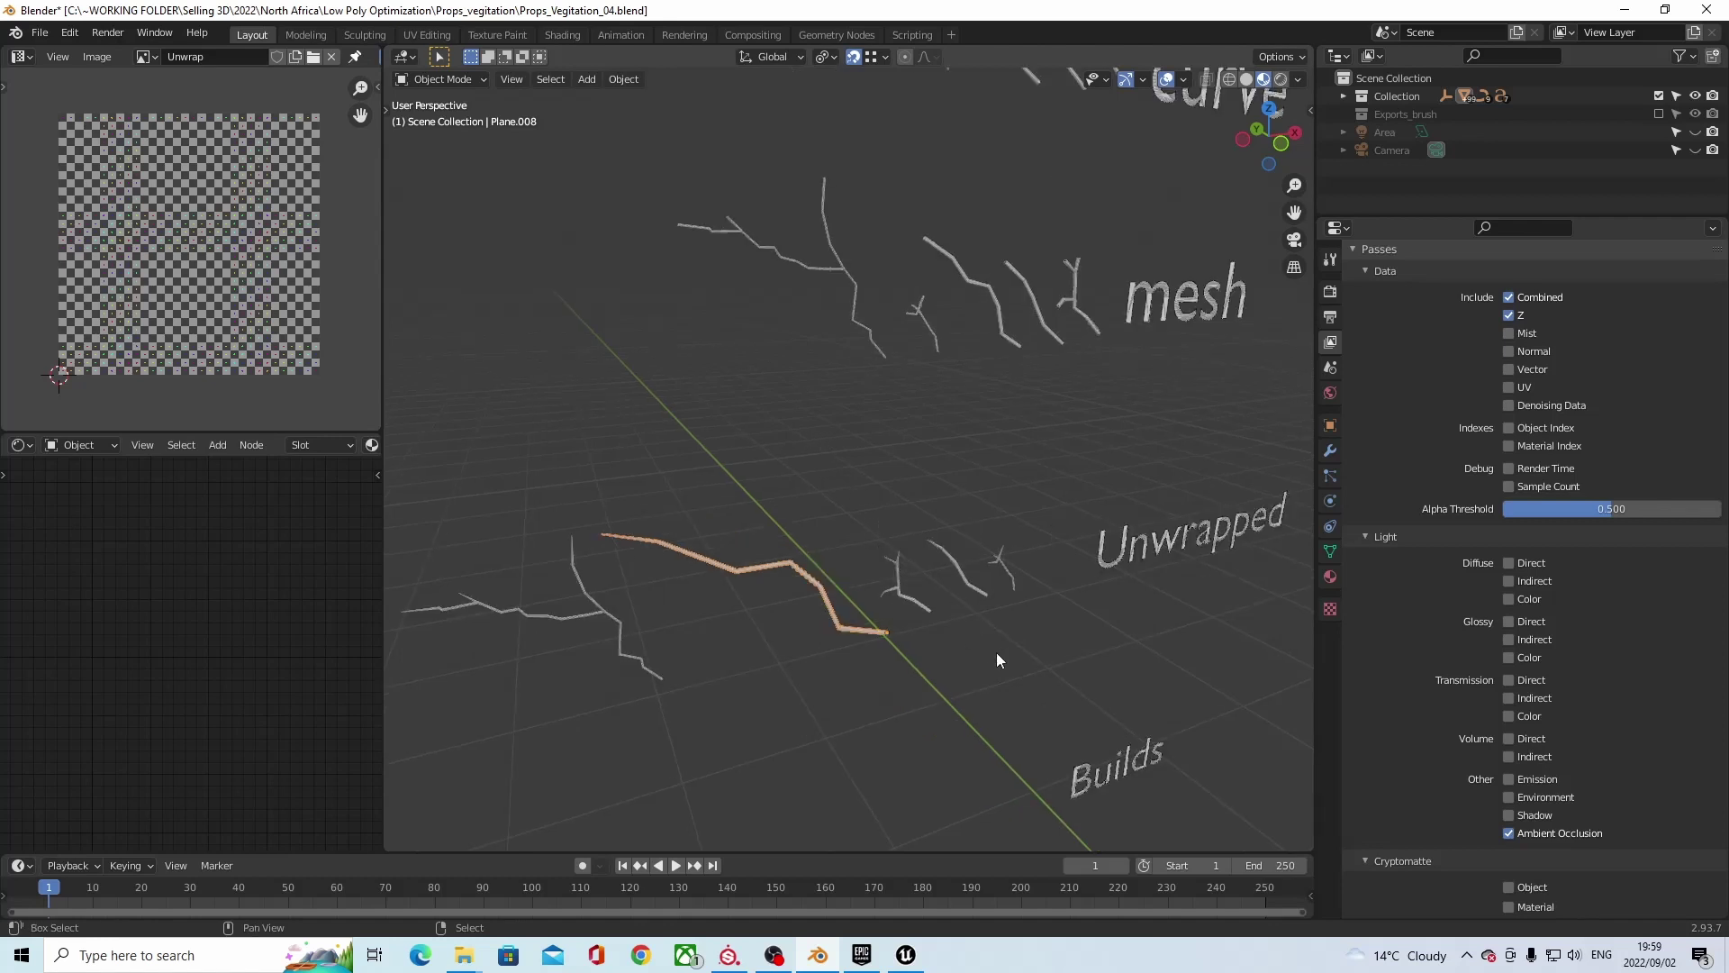
pyautogui.keyDown('shift'); pyautogui.moveTo(997, 648); pyautogui.dragTo(917, 534, button='middle'); pyautogui.keyUp('shift')
# Duplicate two Unwrapped branches, rotating one copy upright and scaling it smaller.
pyautogui.click(850, 487)
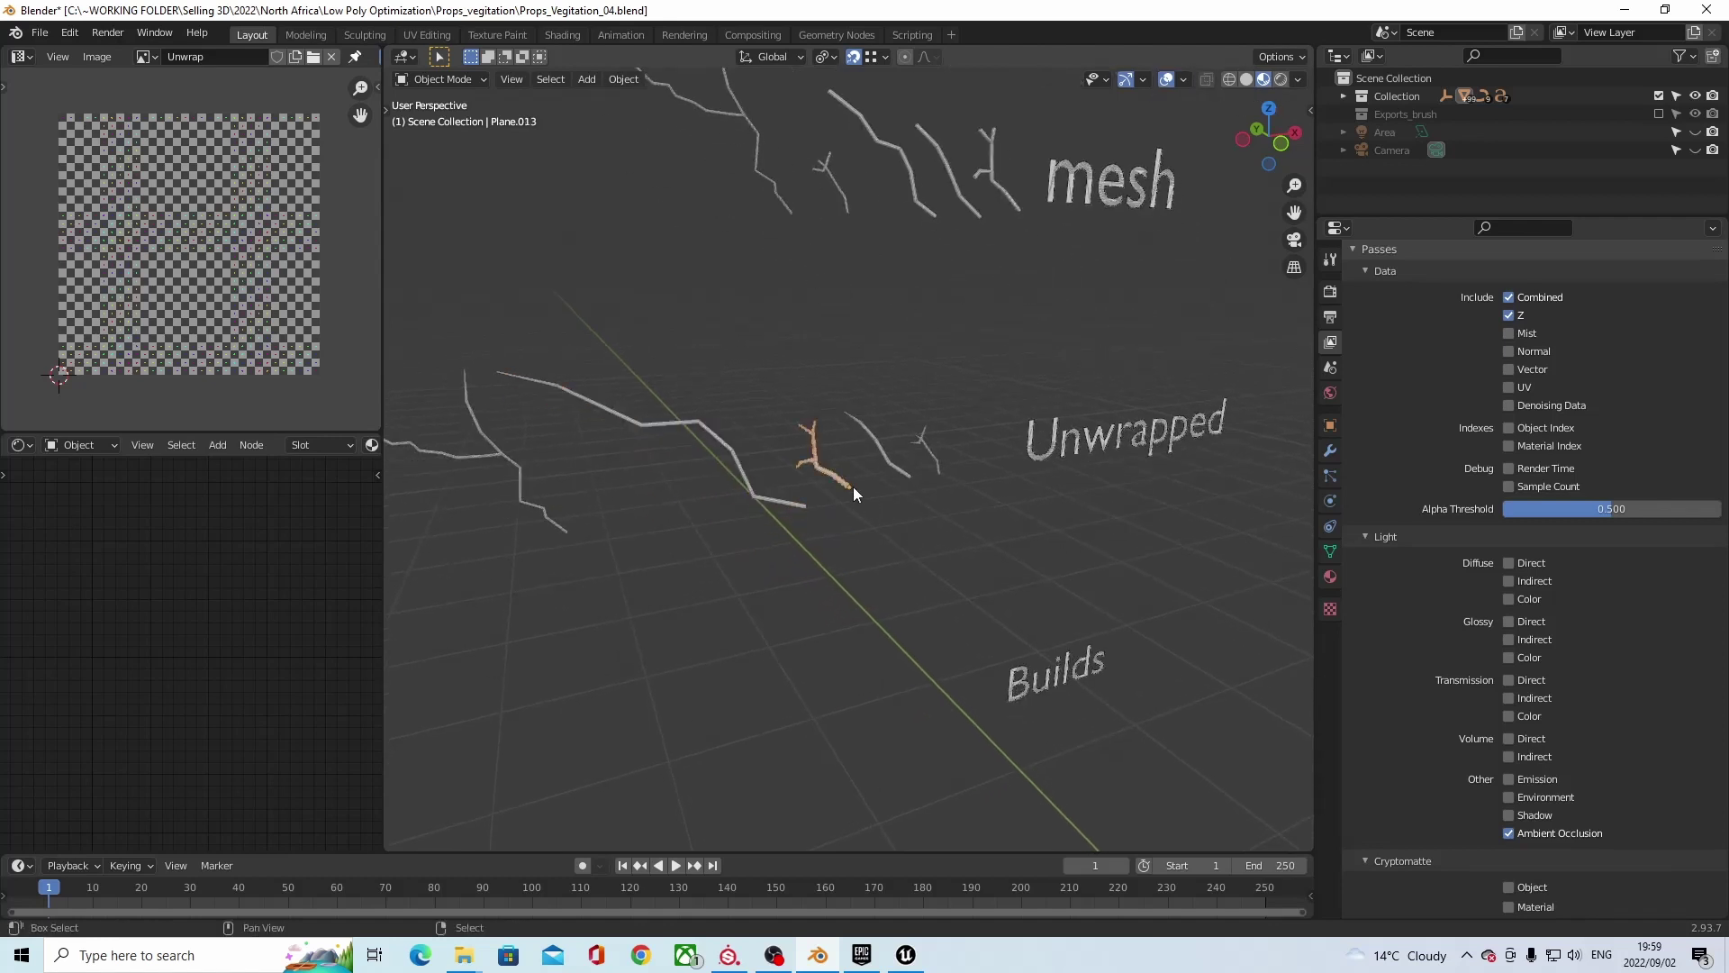
pyautogui.hotkey('shift', 'd')
pyautogui.click(696, 406)
pyautogui.click(847, 485)
pyautogui.hotkey('shift', 'd')
pyautogui.click(558, 371)
pyautogui.press('r')
pyautogui.click(637, 328)
pyautogui.press('s')
pyautogui.click(695, 348)
# Frame the Build-2 tree, orbit around the tree variants, then bring the Epic Games Launcher forward.
pyautogui.scroll(-4, 618, 370)
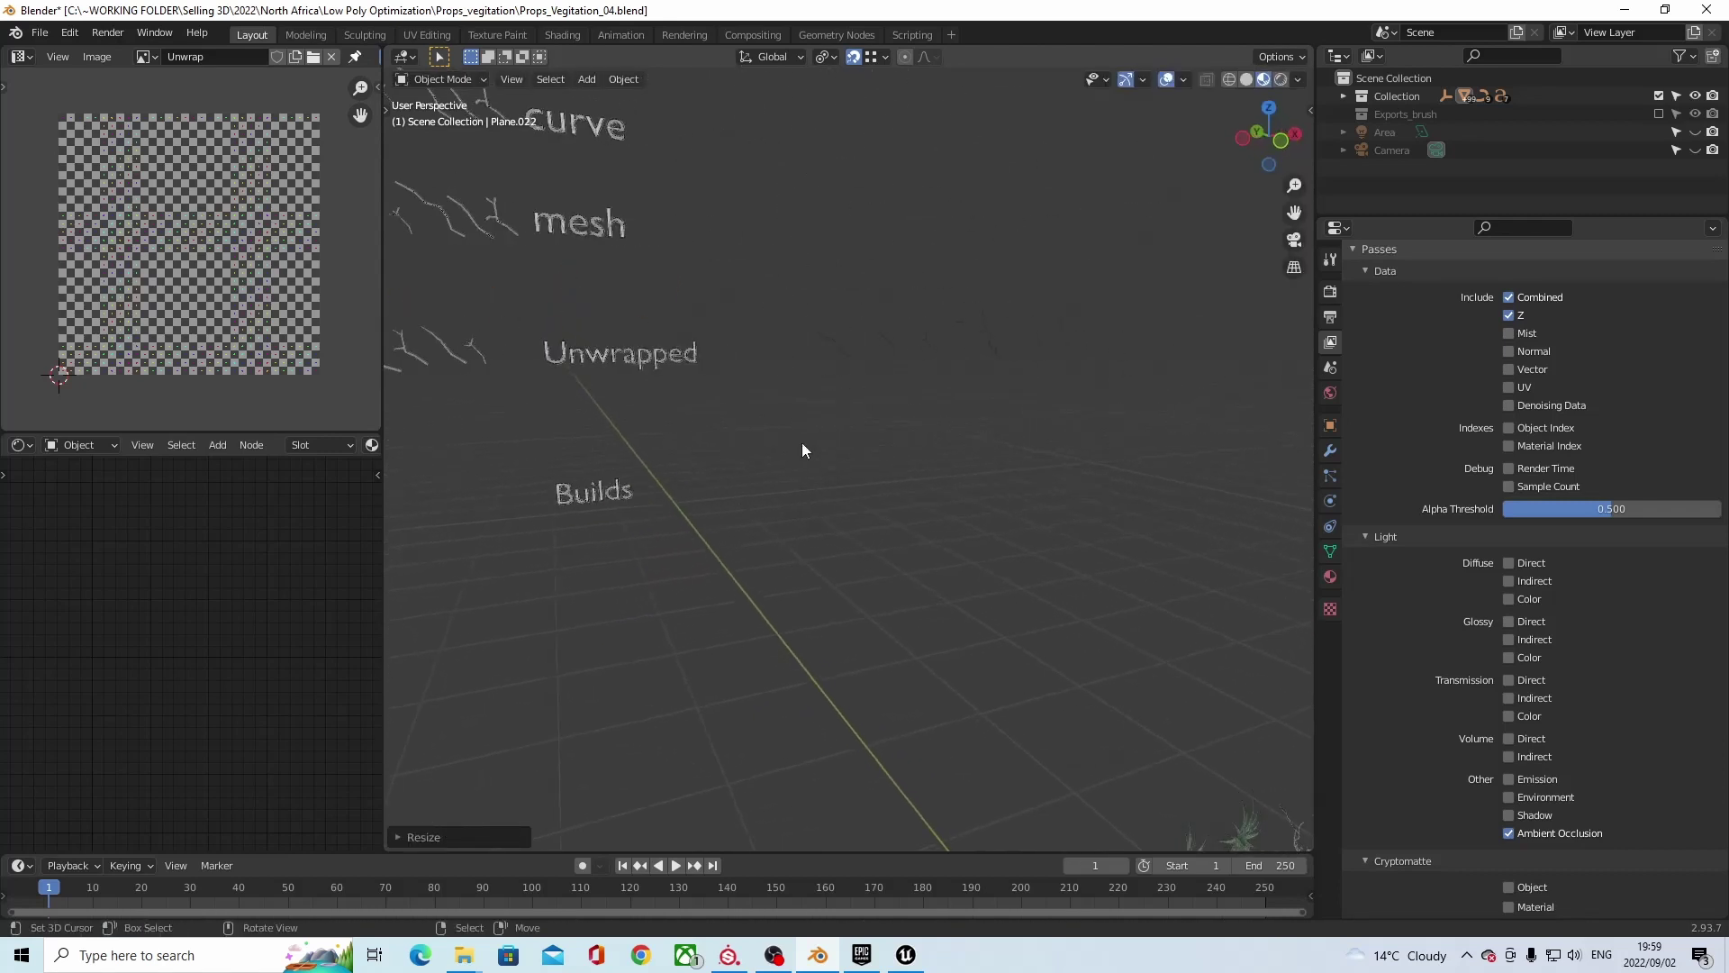
pyautogui.moveTo(906, 466); pyautogui.dragTo(986, 540, button='middle')
pyautogui.click(1060, 545)
pyautogui.press('KP_Decimal')
pyautogui.scroll(-3, 1081, 540)
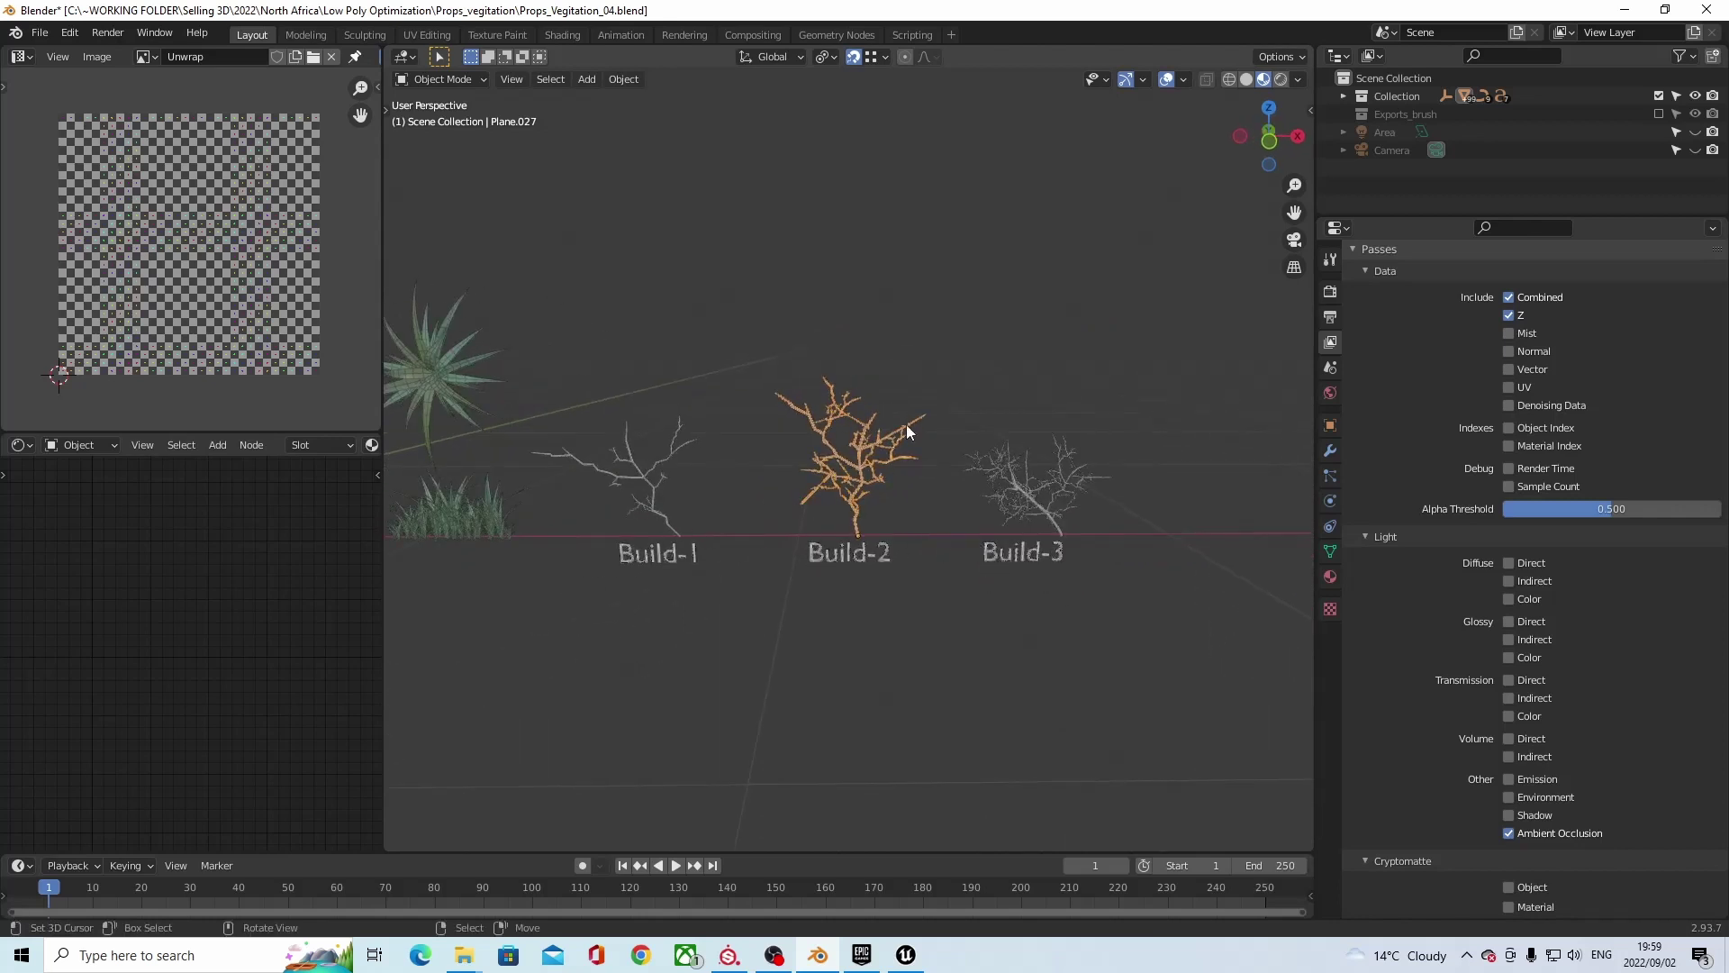
pyautogui.moveTo(708, 414); pyautogui.dragTo(890, 414, button='middle')
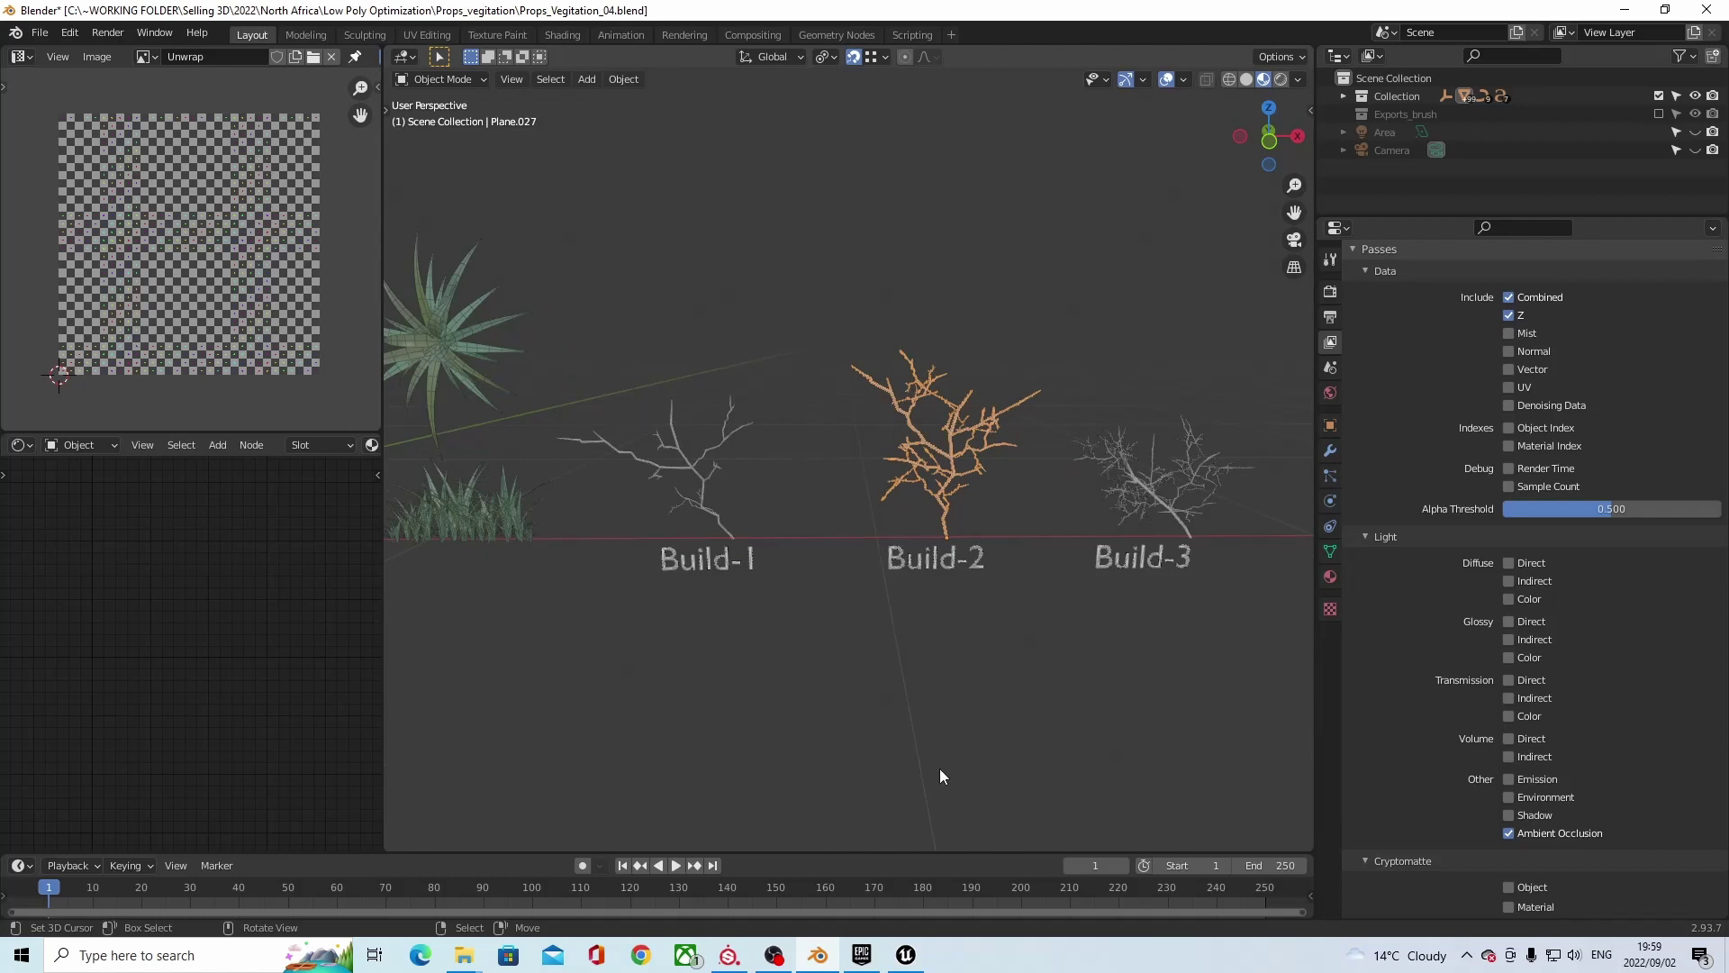
pyautogui.click(862, 955)
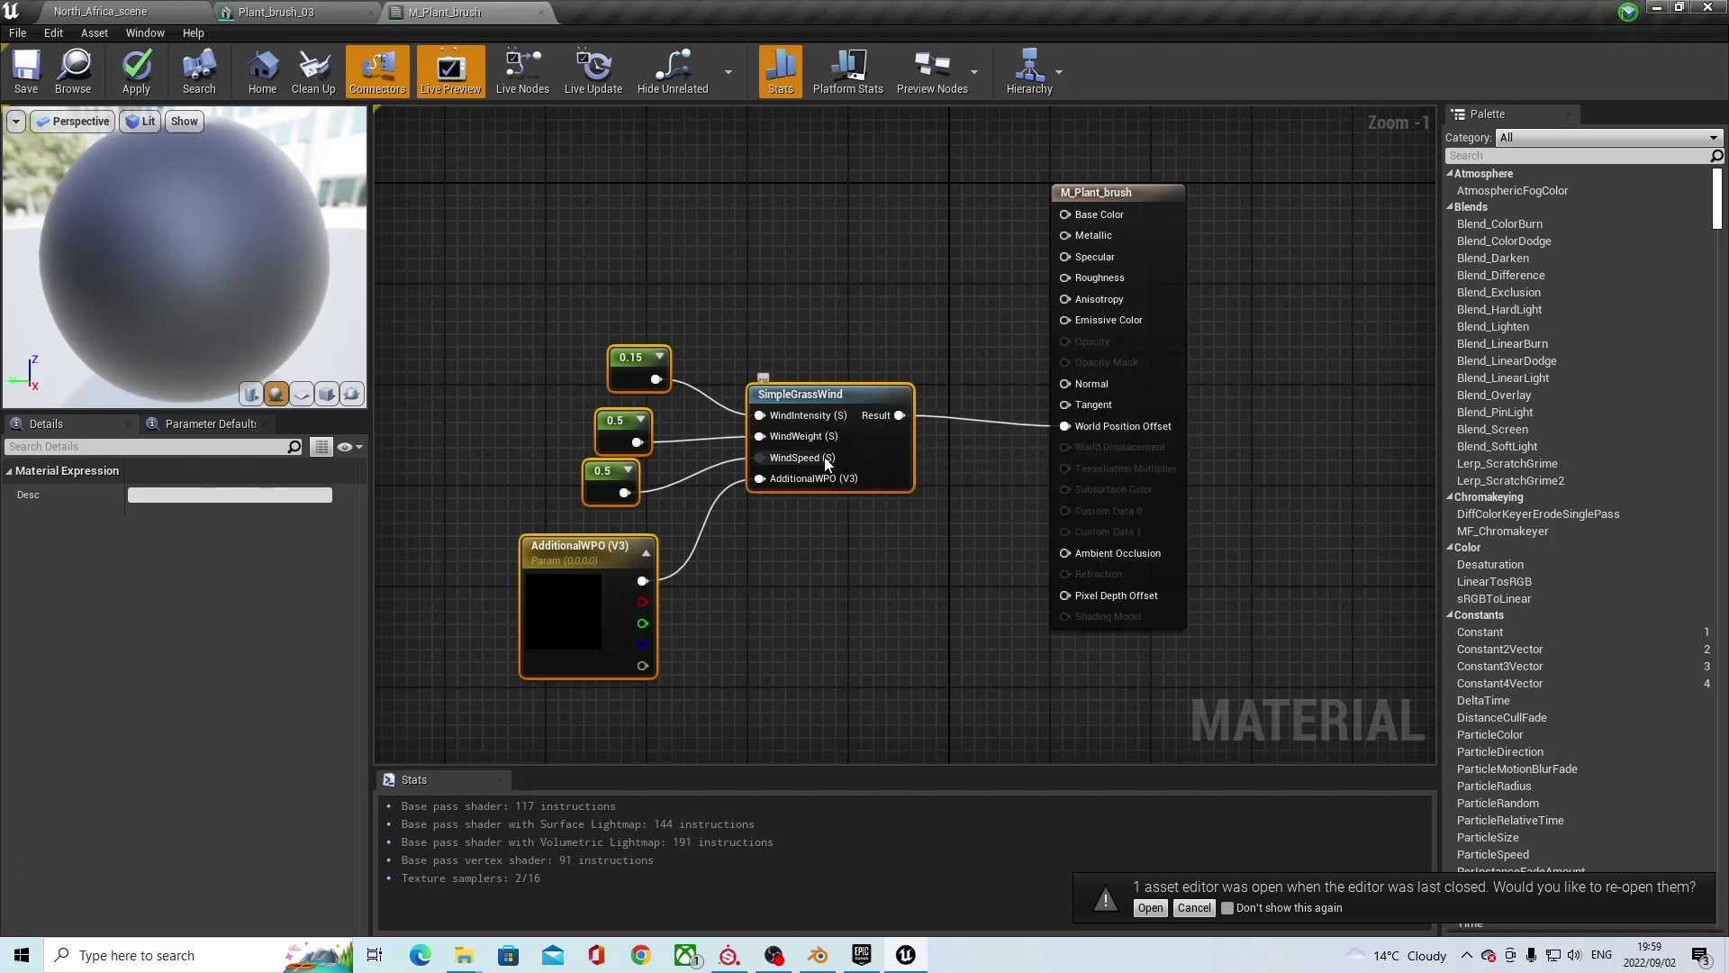
# Switch to the Plant_brush_03 mesh editor and orbit and zoom around the branch mesh.
pyautogui.scroll(-2, 973, 299)
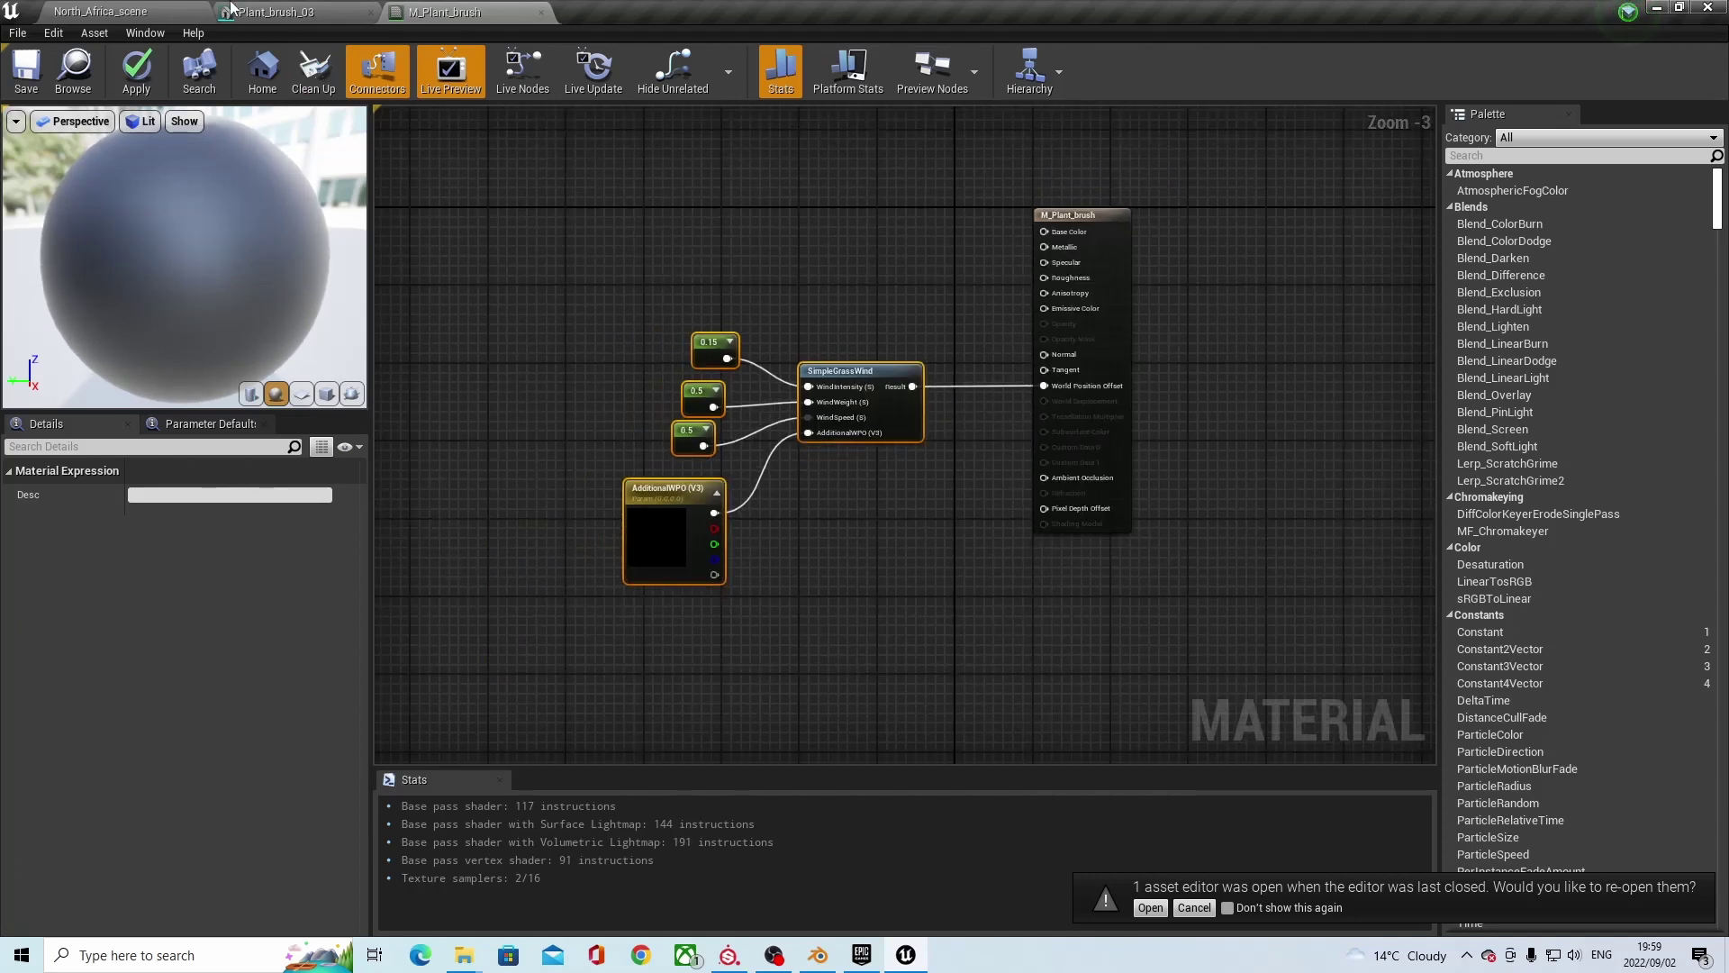
pyautogui.click(275, 12)
pyautogui.scroll(5, 921, 381)
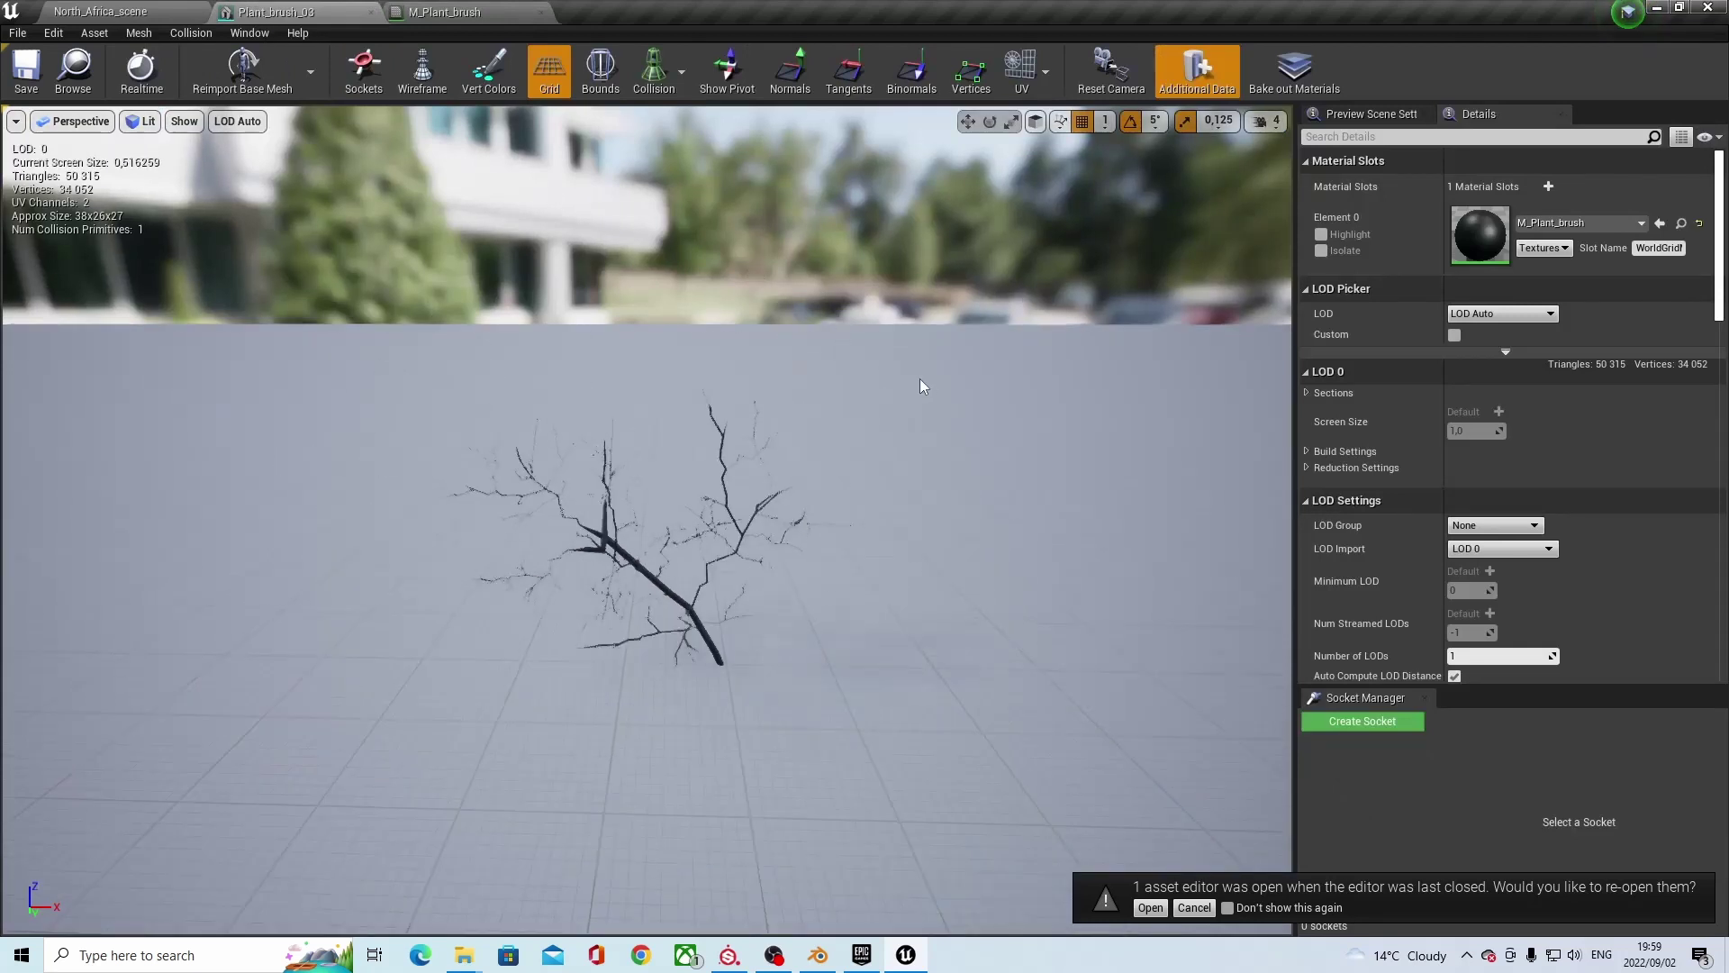
pyautogui.moveTo(596, 299); pyautogui.dragTo(555, 278)
pyautogui.scroll(-4, 611, 281)
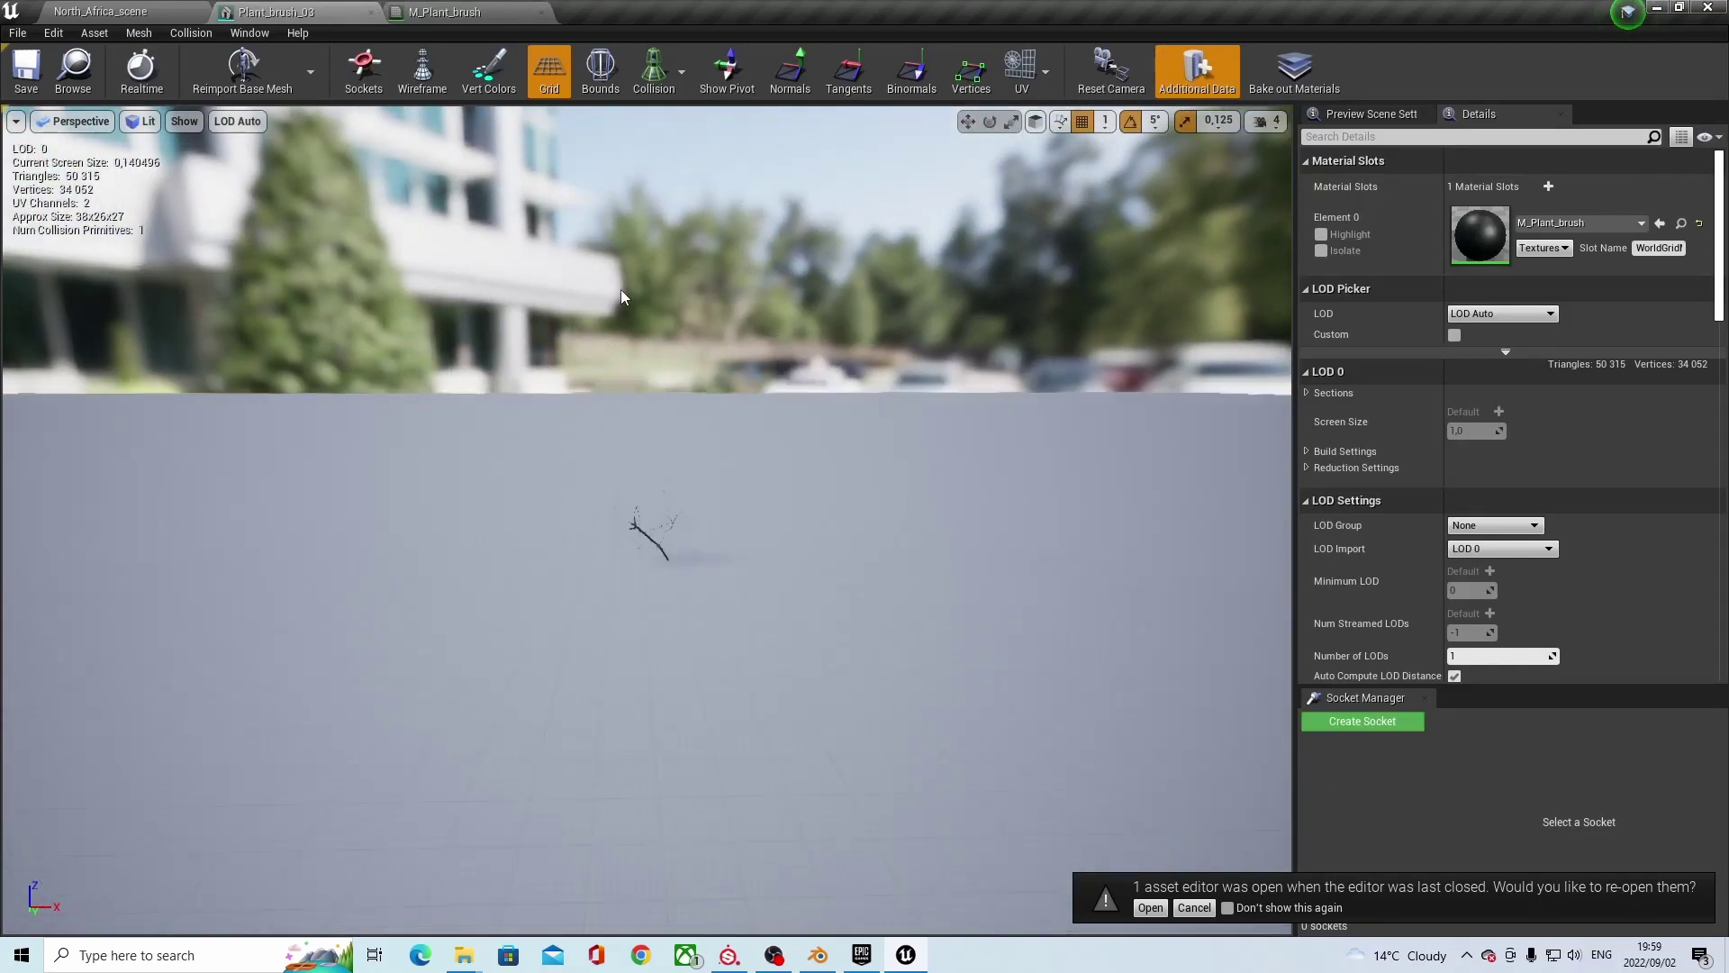
pyautogui.moveTo(669, 308)
pyautogui.mouseDown()
pyautogui.moveTo(667, 333)
pyautogui.moveTo(687, 320)
pyautogui.mouseUp()
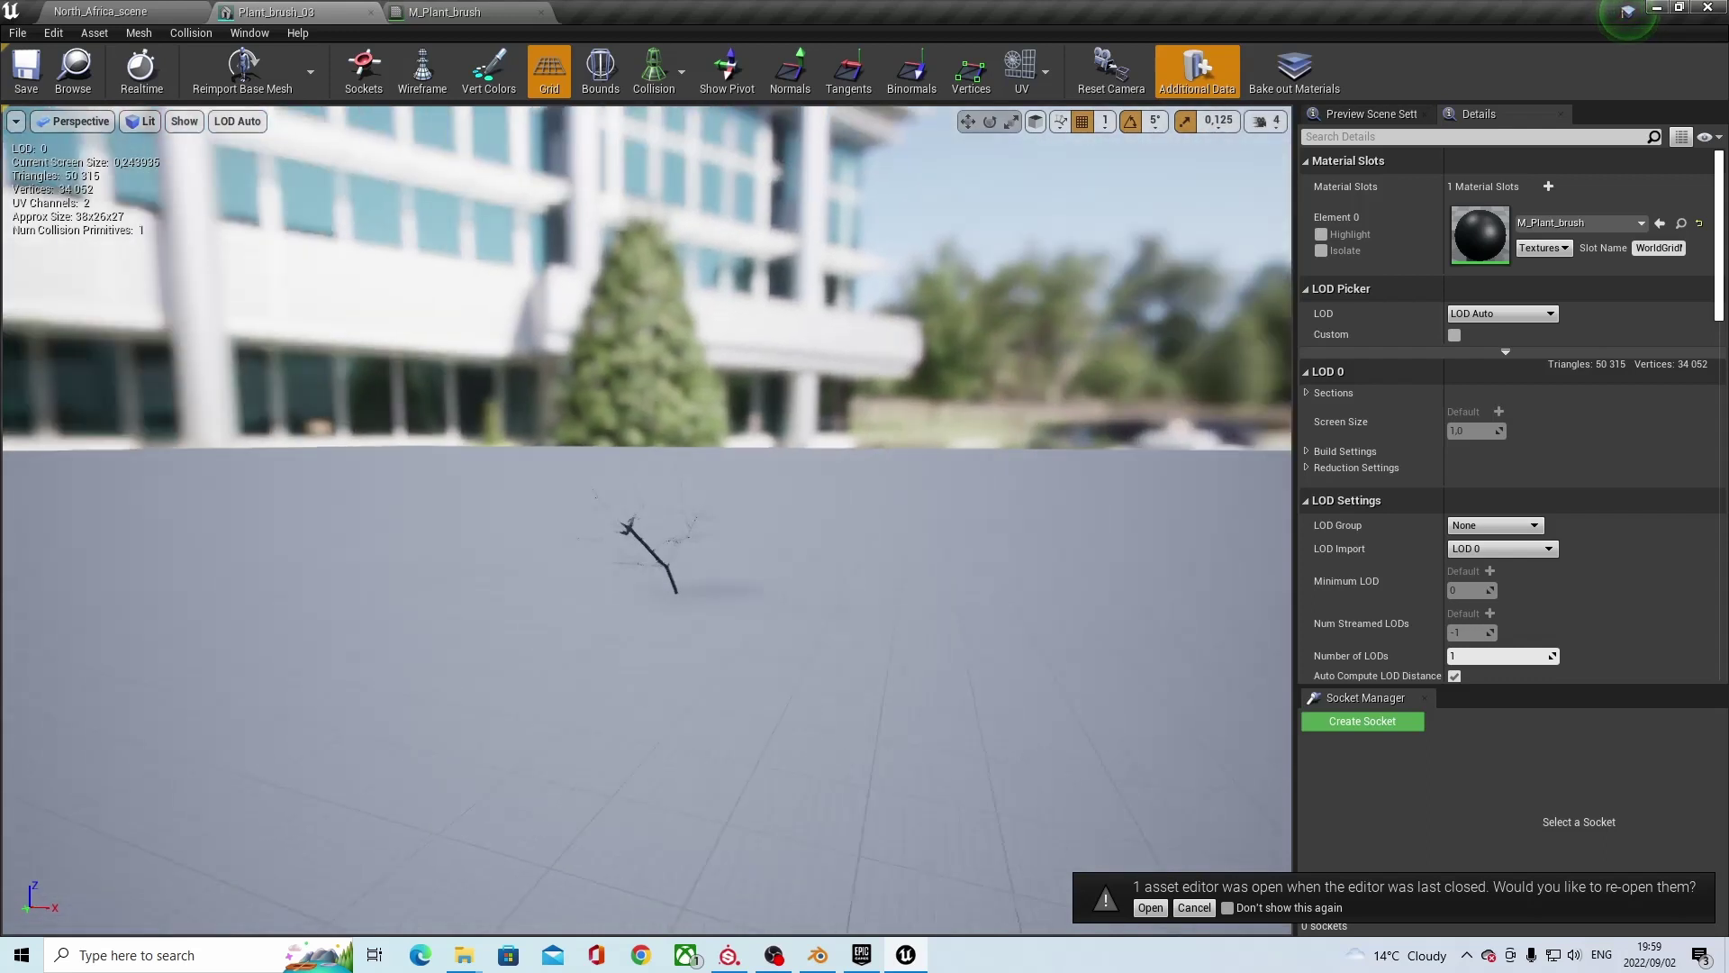
pyautogui.scroll(5, 687, 320)
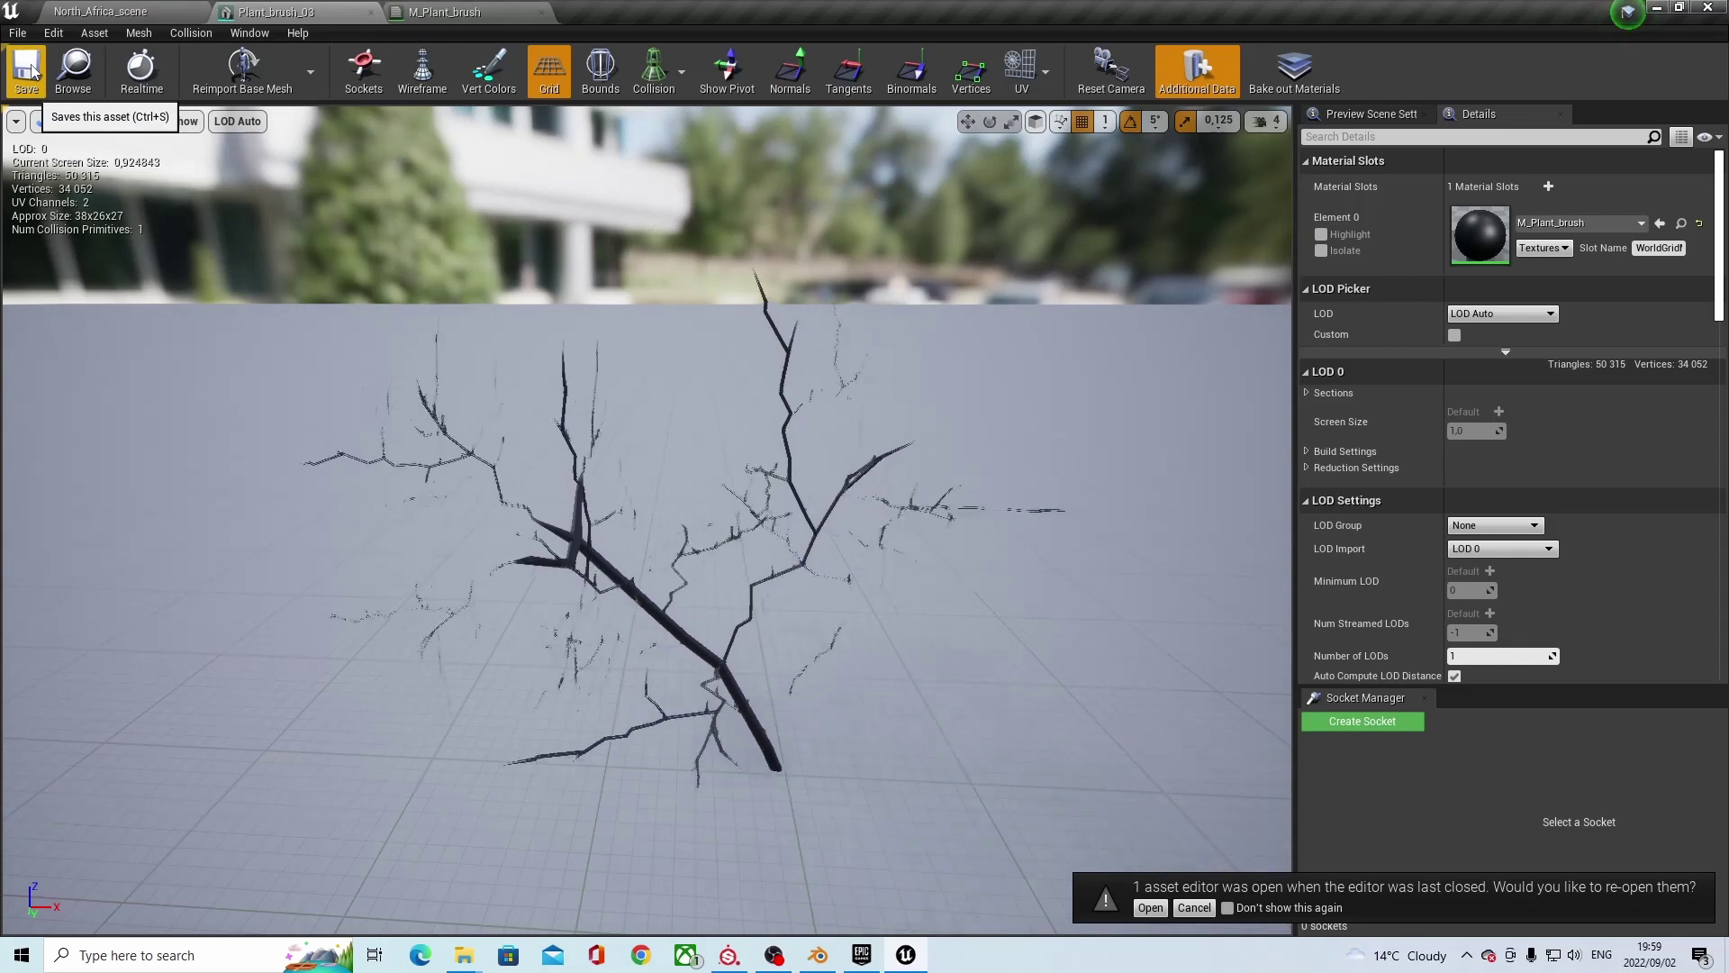
pyautogui.scroll(-5, 586, 338)
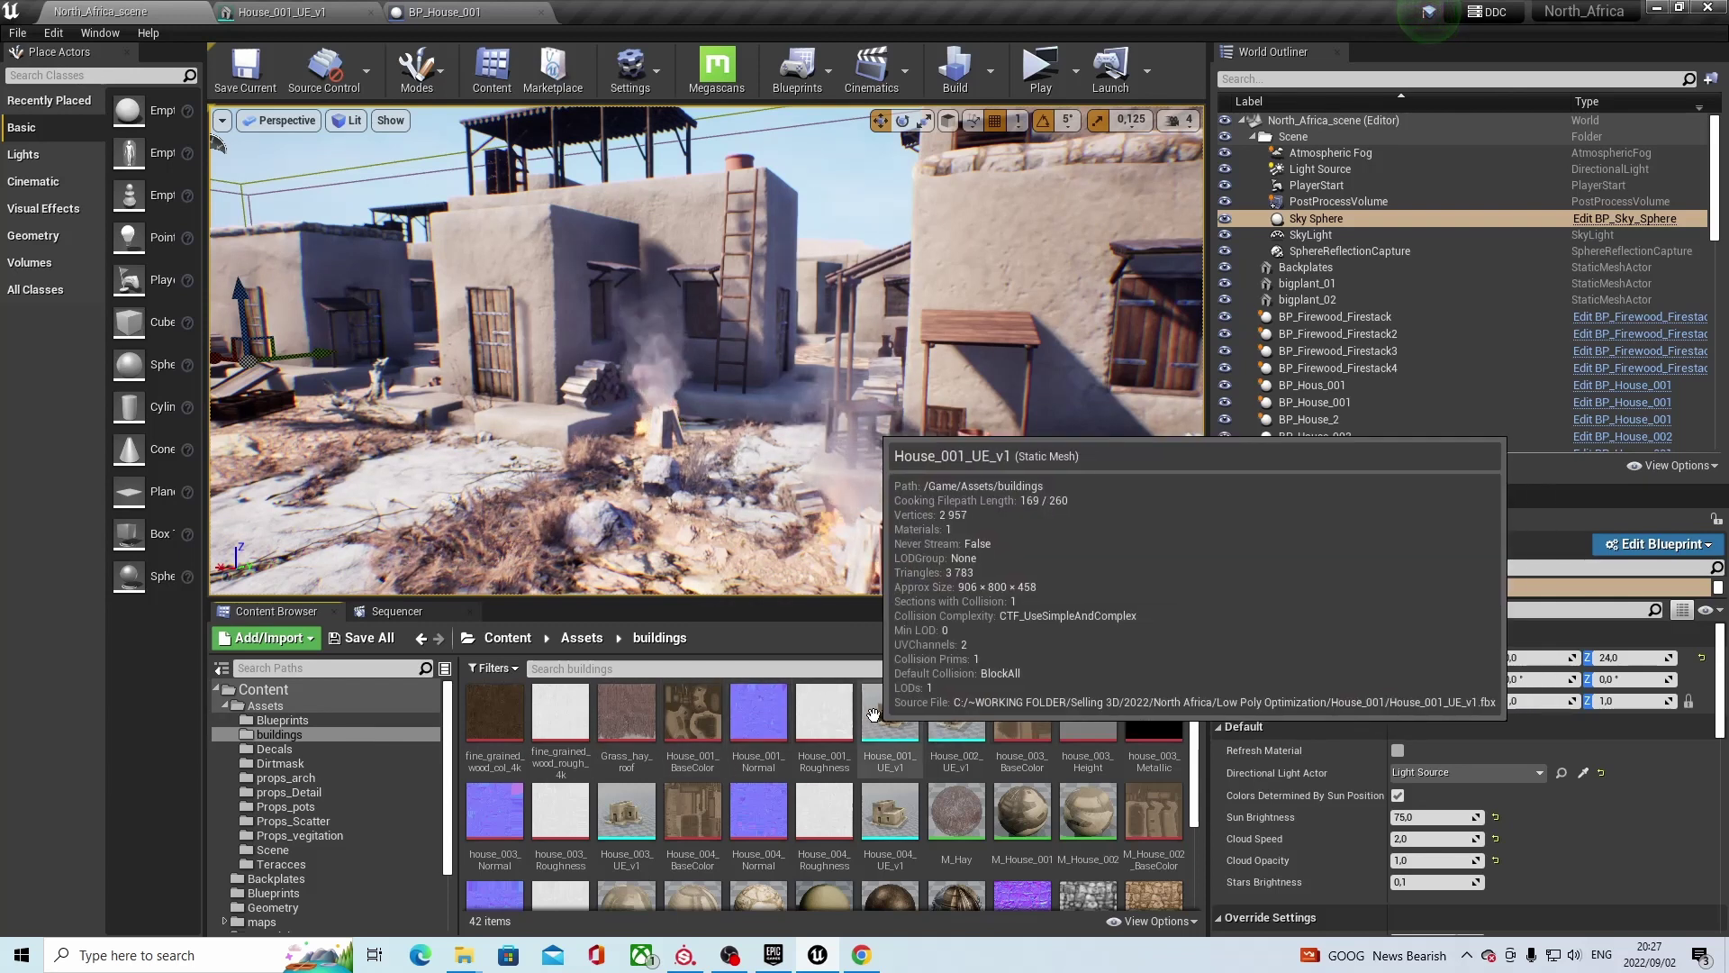
# Inspect House_001_UE_v1 in the Static Mesh Editor, orbiting around the mud-brick house from several sides.
pyautogui.doubleClick(913, 713)
pyautogui.moveTo(671, 501); pyautogui.dragTo(394, 450)
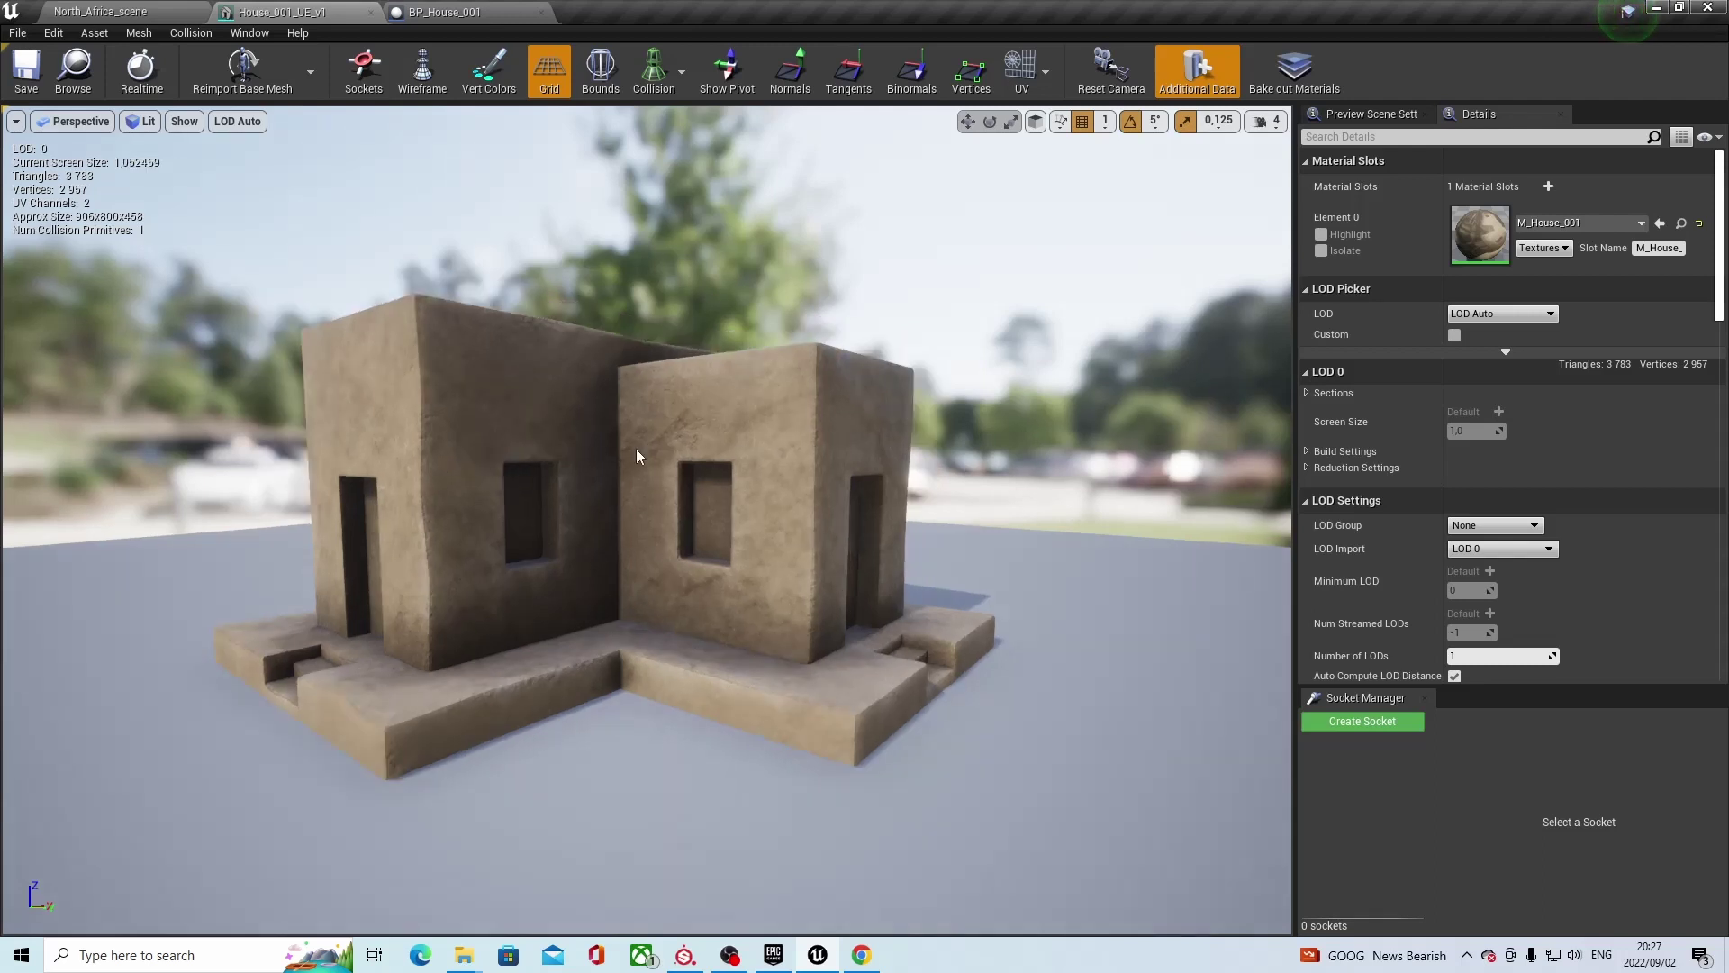
pyautogui.moveTo(687, 452)
pyautogui.mouseDown()
pyautogui.moveTo(865, 450)
pyautogui.moveTo(680, 463)
pyautogui.mouseUp()
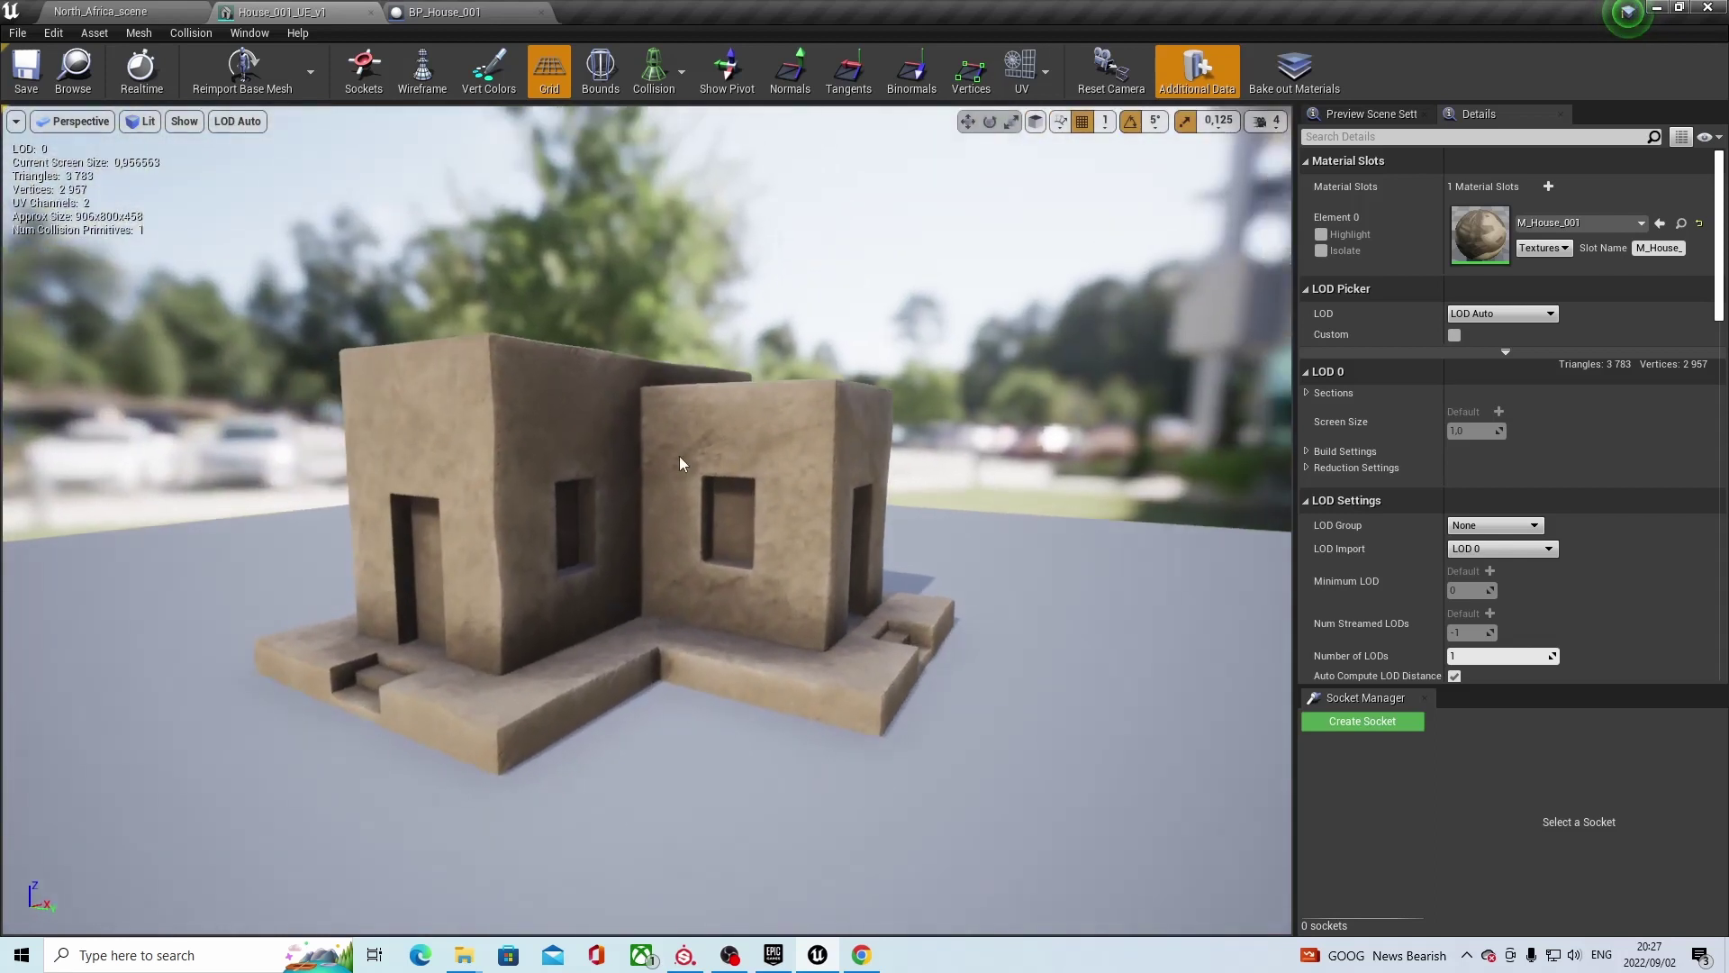
# Return to the North_Africa_scene level and browse the Blueprints and buildings folders.
pyautogui.click(117, 12)
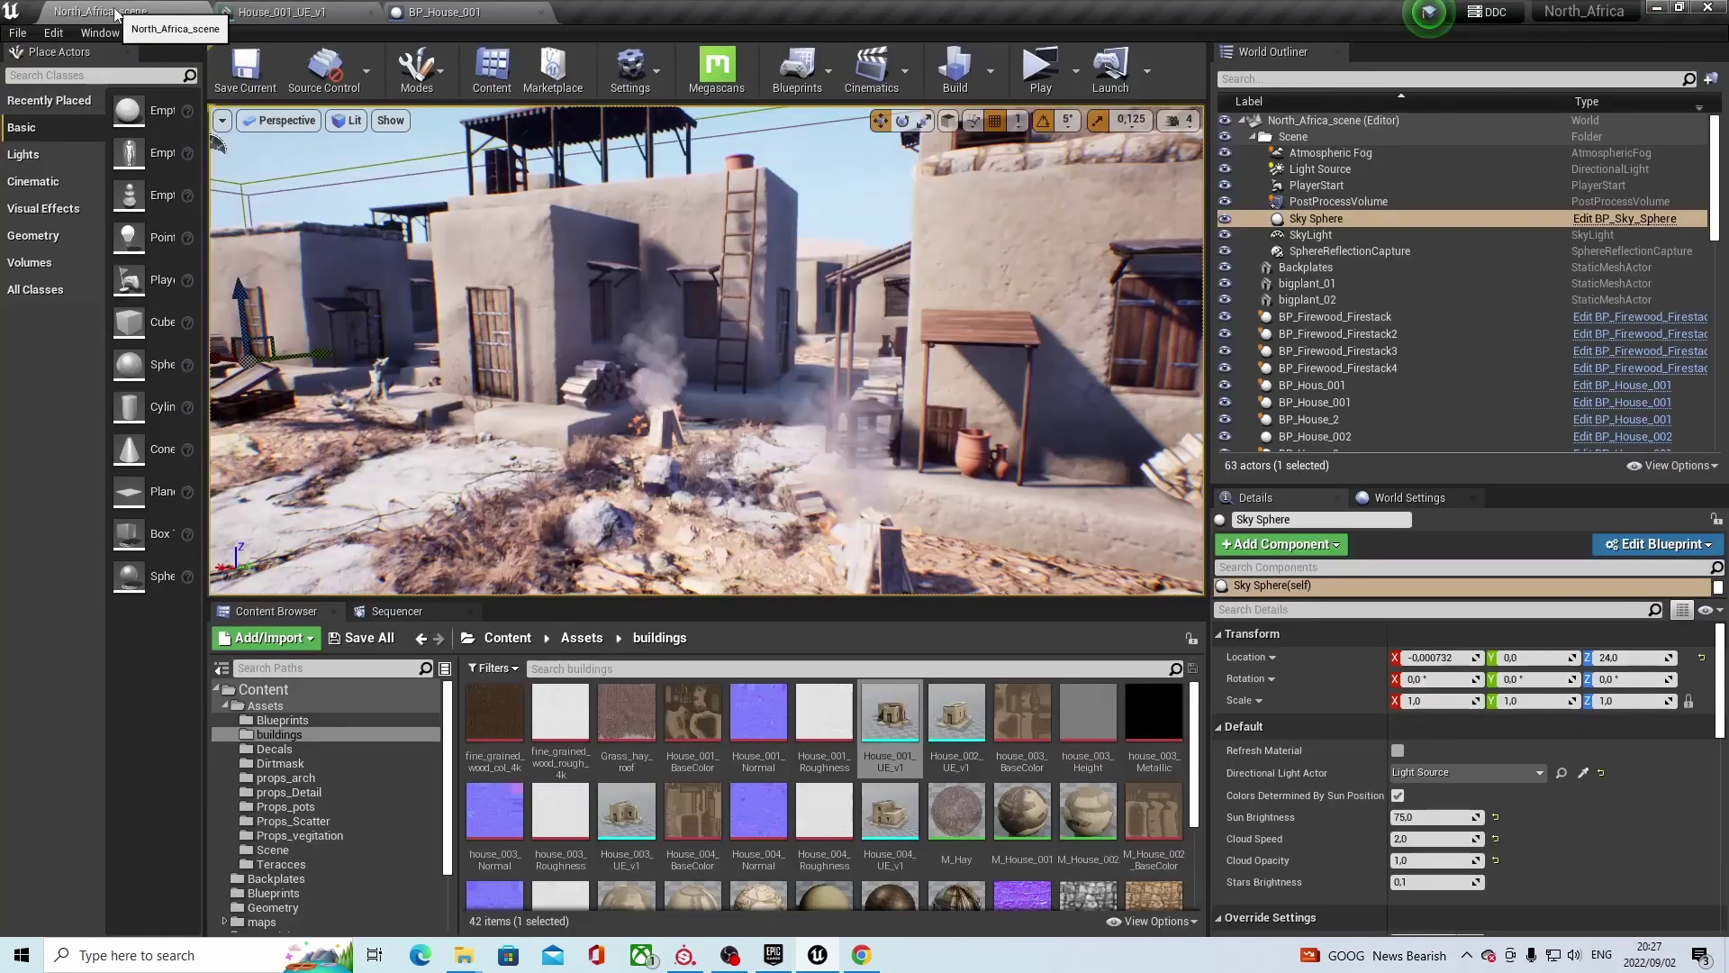
pyautogui.click(282, 719)
pyautogui.rightClick(905, 706)
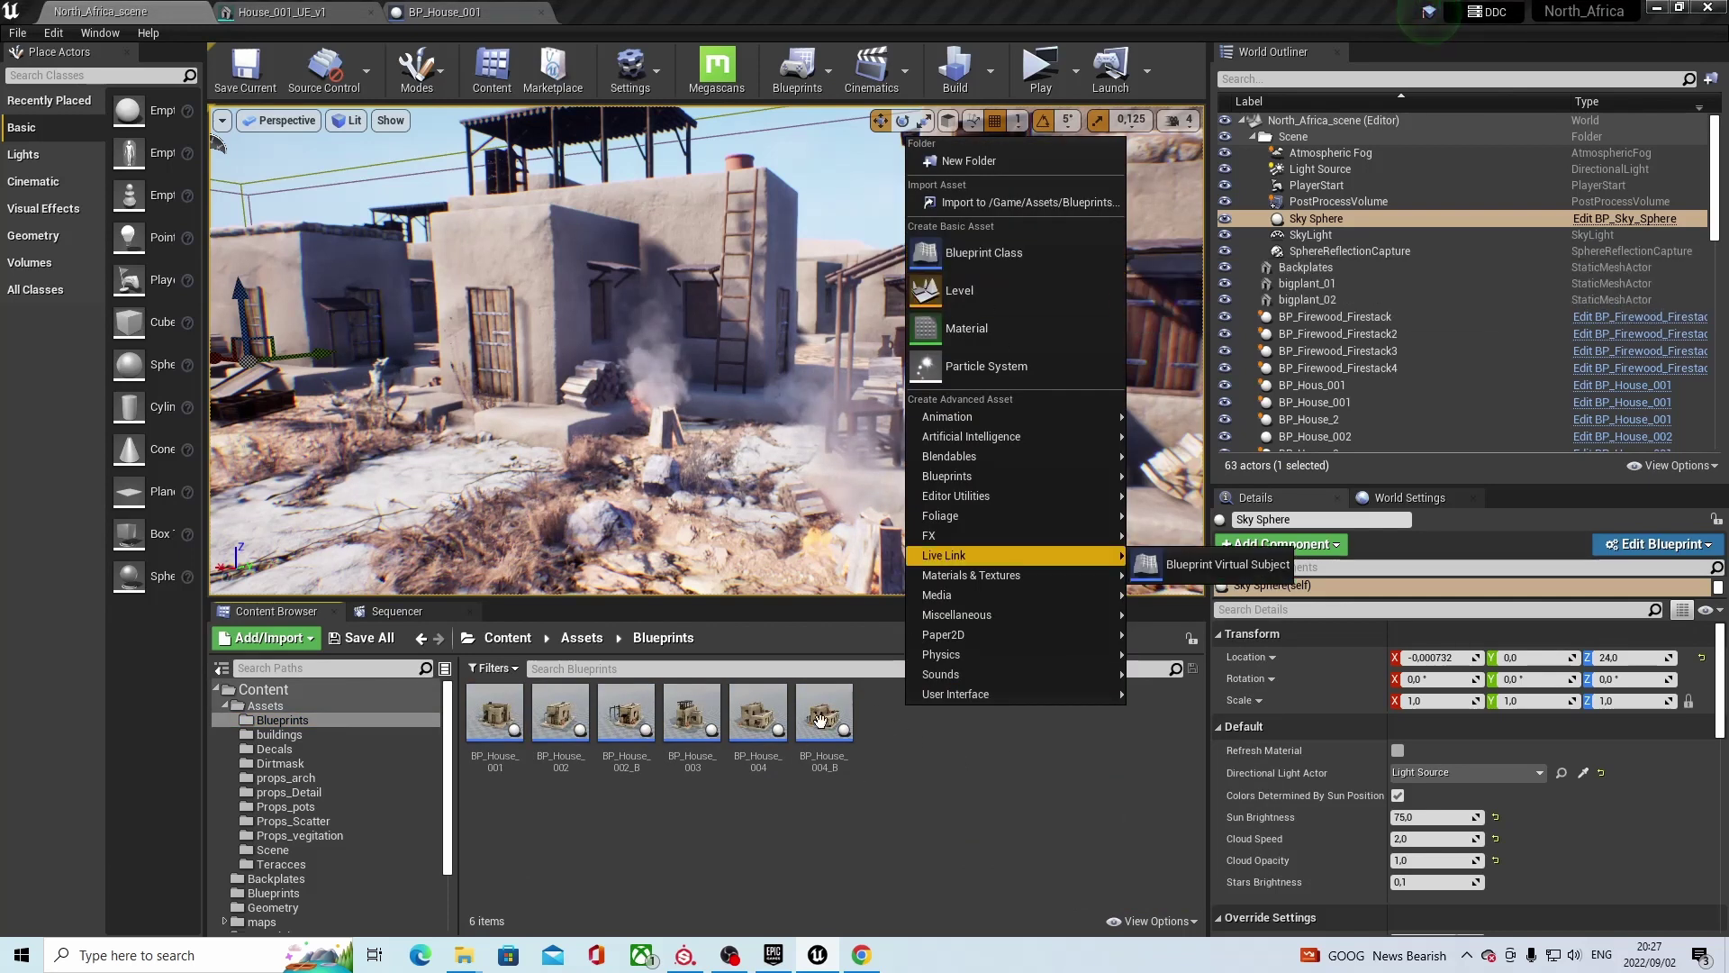
pyautogui.click(279, 734)
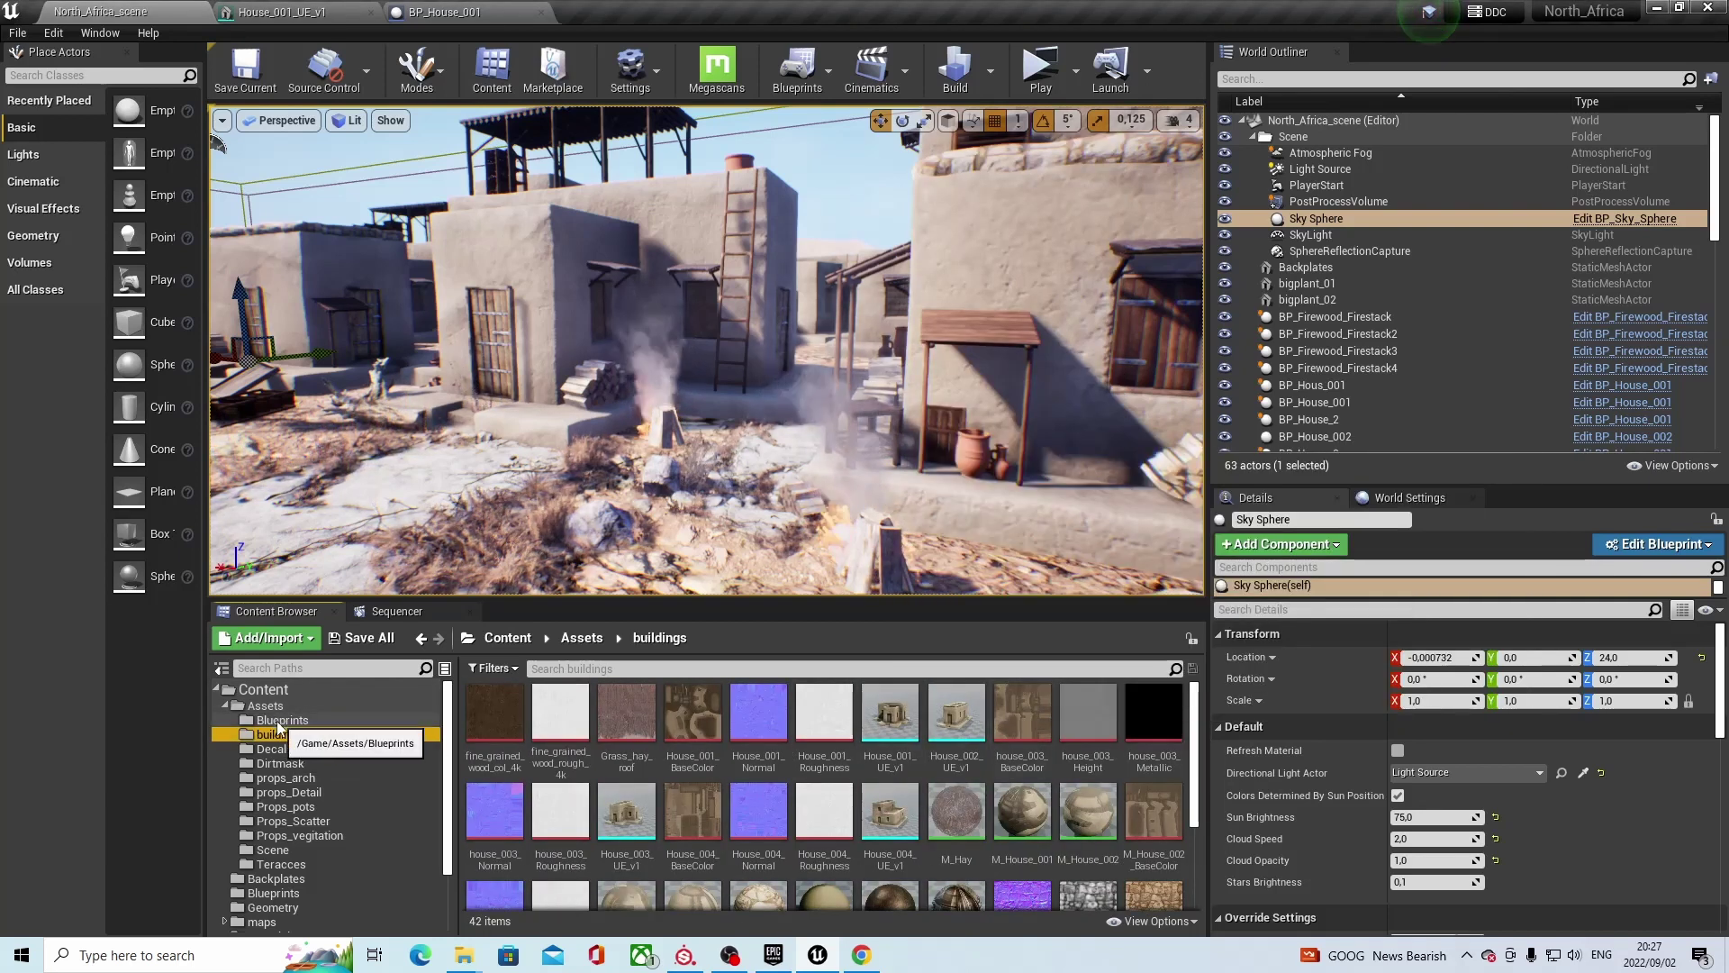
# Move the BP_House_001 tab ahead of the mesh editor and orbit around its House_001 mesh.
pyautogui.click(441, 14)
pyautogui.moveTo(441, 14); pyautogui.dragTo(270, 12)
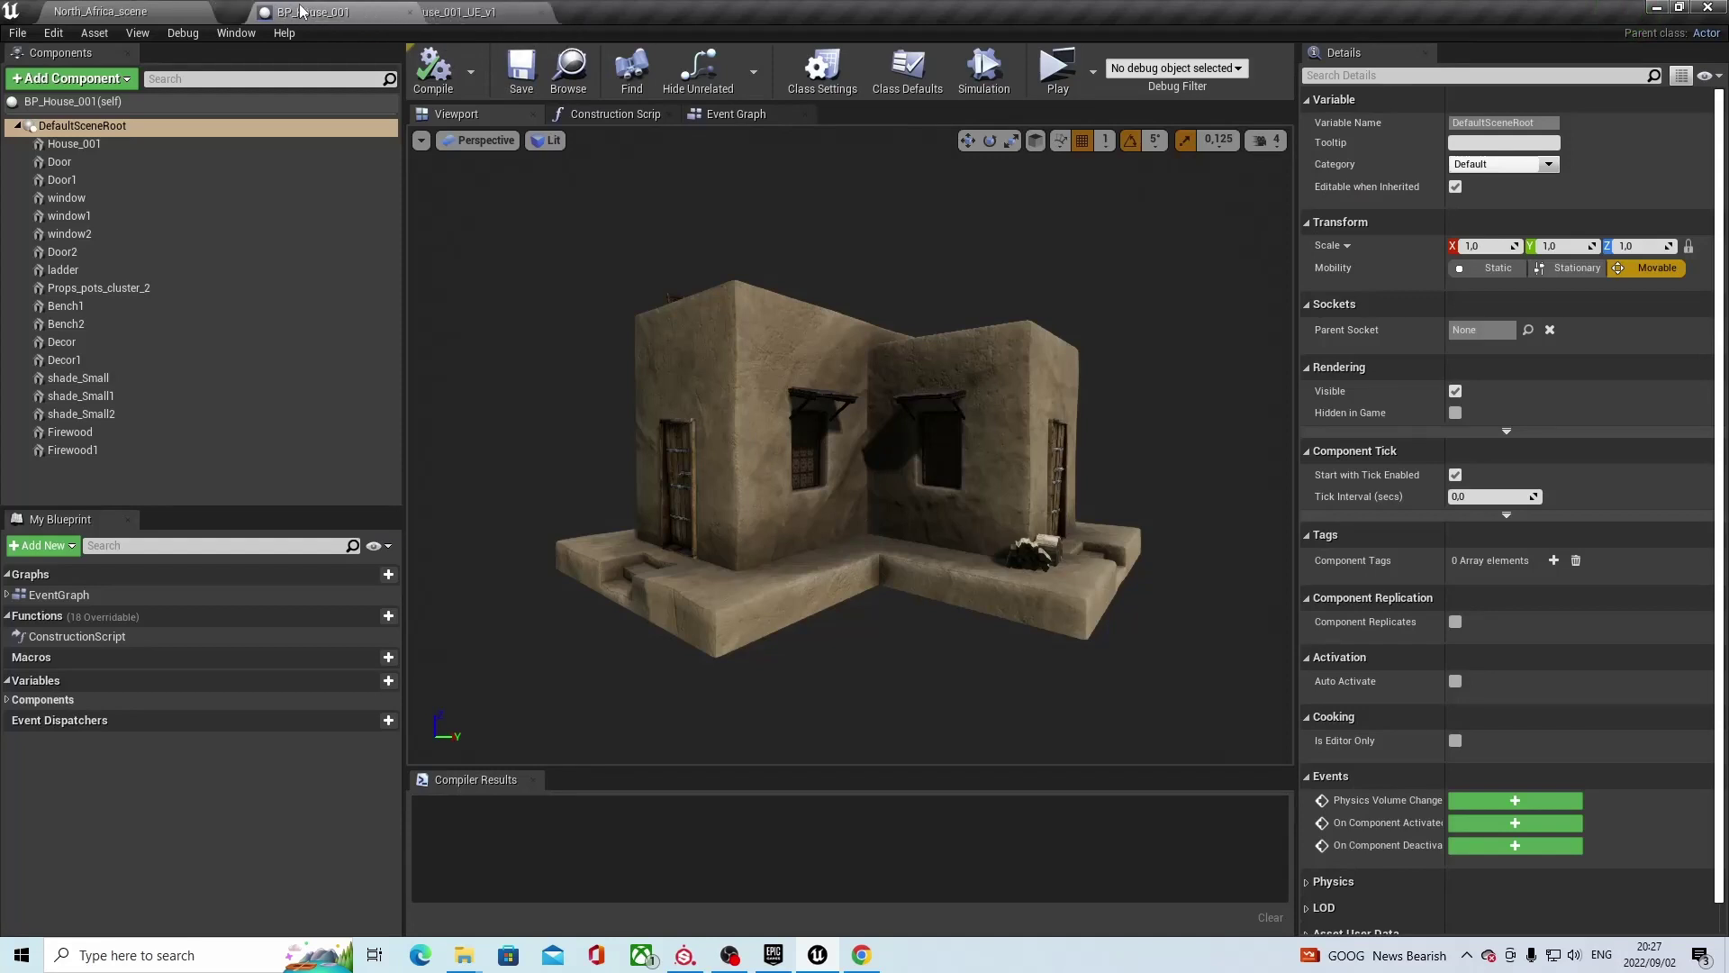
pyautogui.moveTo(847, 451); pyautogui.dragTo(891, 514)
pyautogui.click(775, 396)
pyautogui.moveTo(774, 396); pyautogui.dragTo(1135, 421)
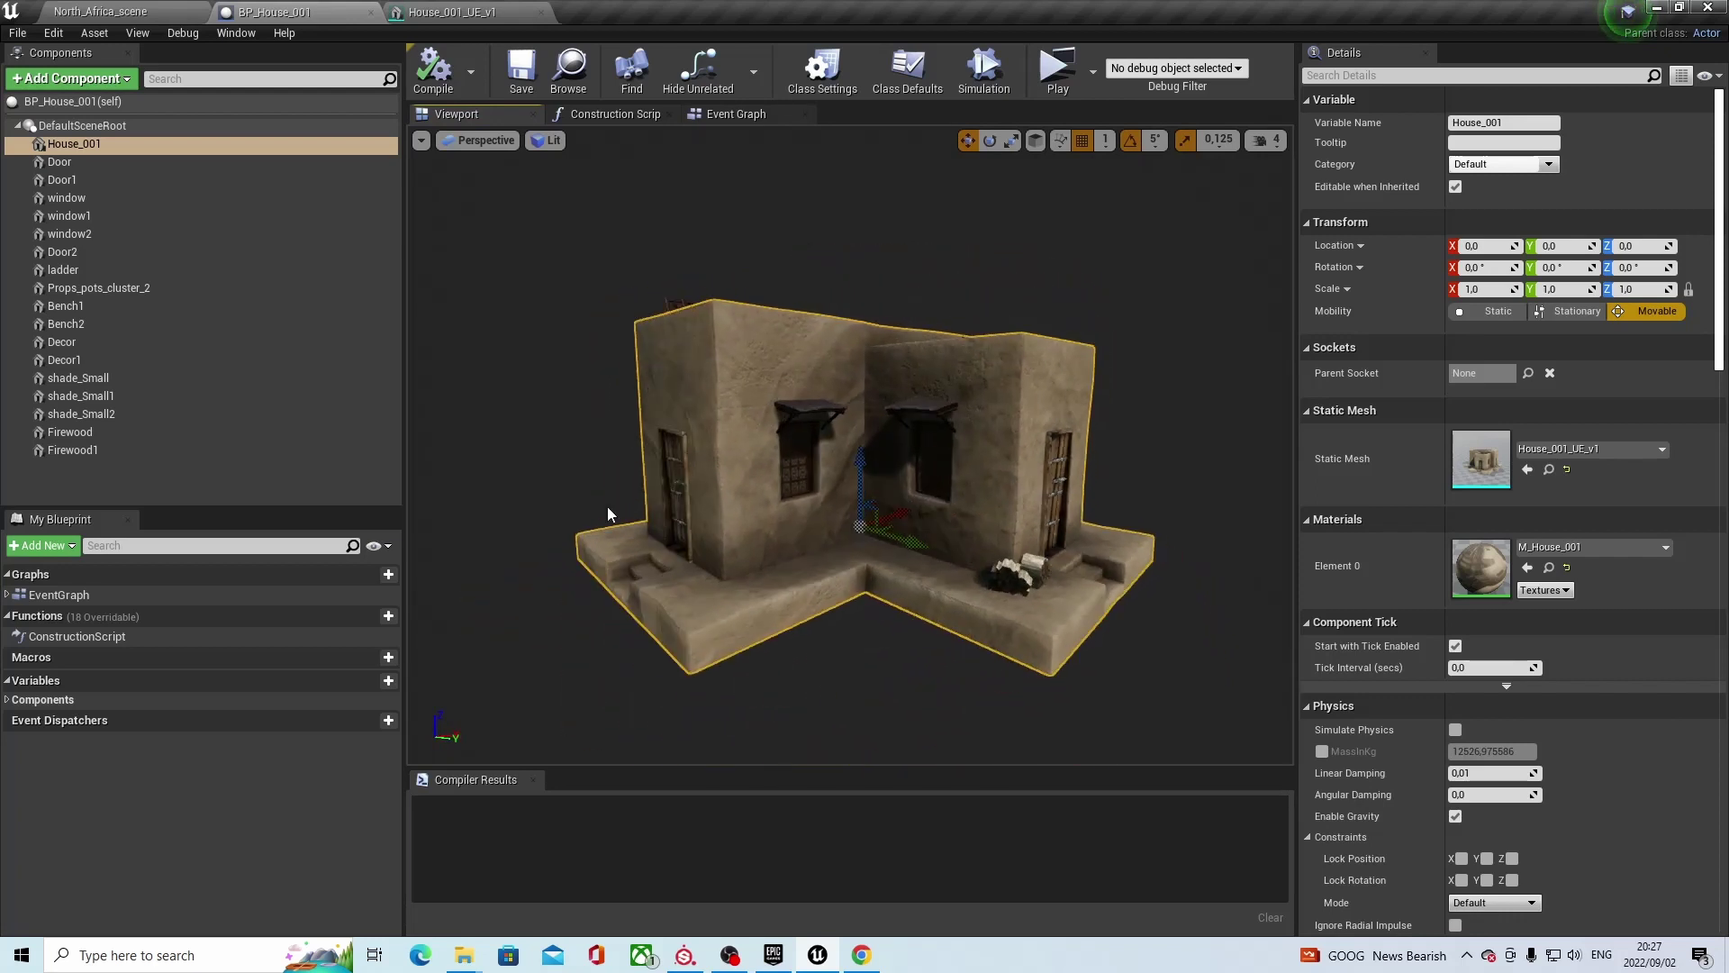
pyautogui.moveTo(599, 517); pyautogui.dragTo(755, 515)
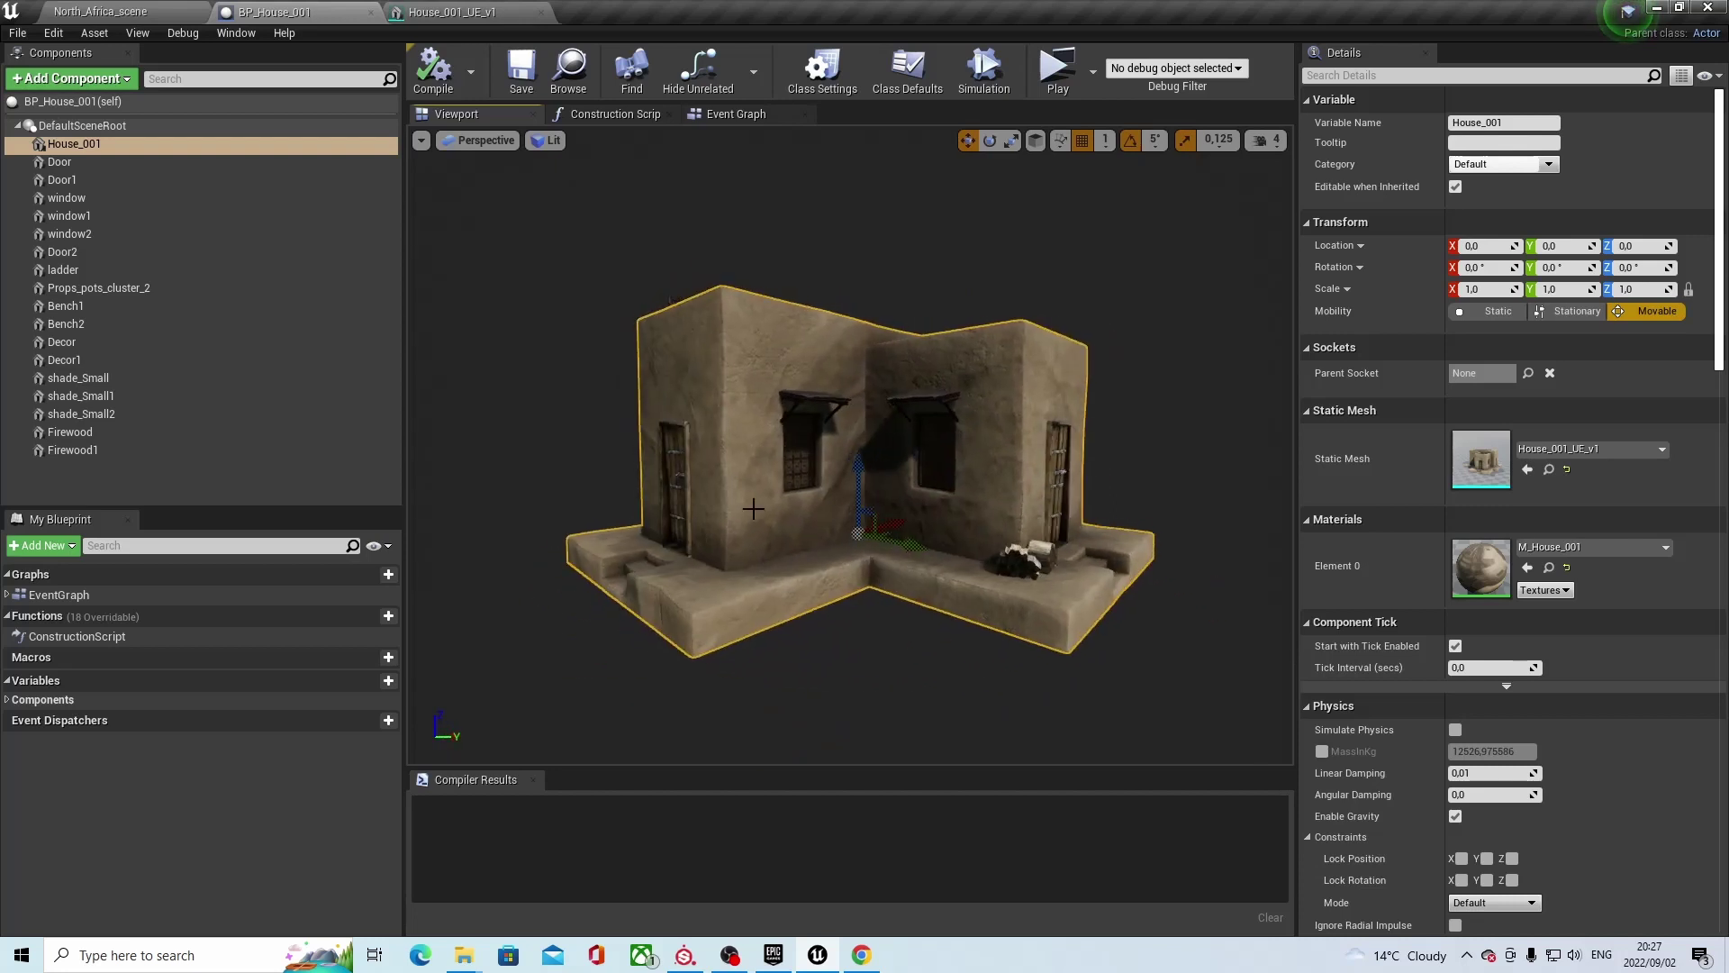
pyautogui.moveTo(747, 504); pyautogui.dragTo(728, 484)
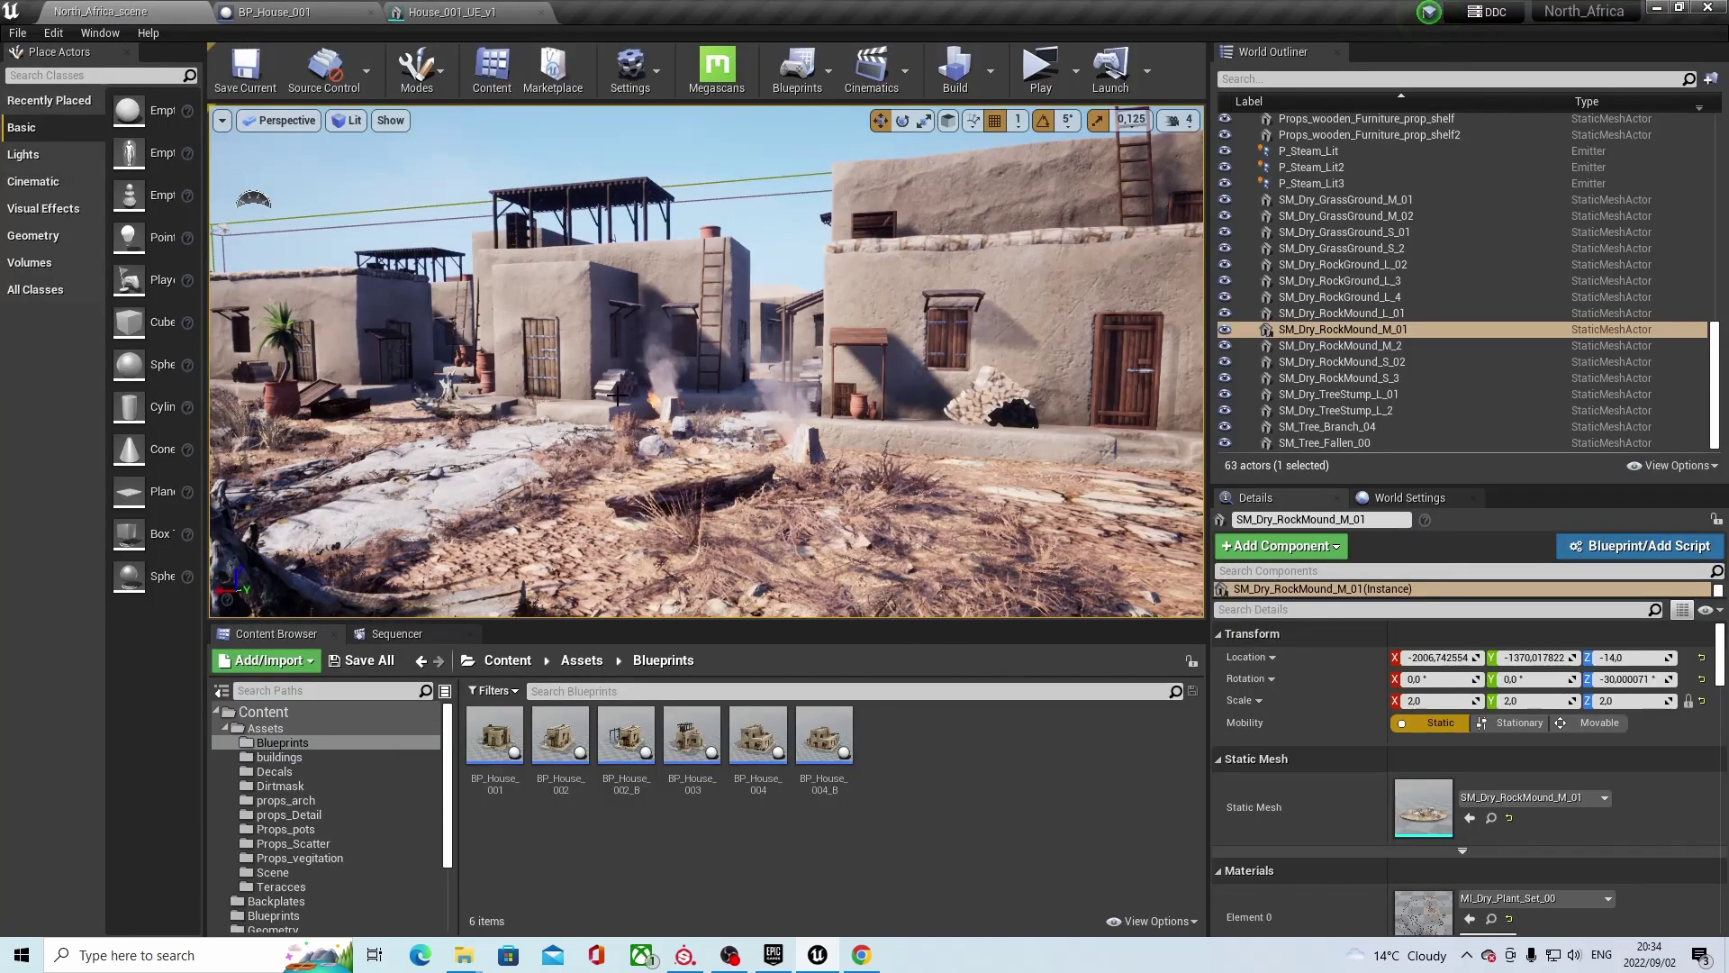
# Fly through the village and undo the accidental move of the Backplates dune mesh.
pyautogui.moveTo(577, 376); pyautogui.dragTo(743, 297, button='right')
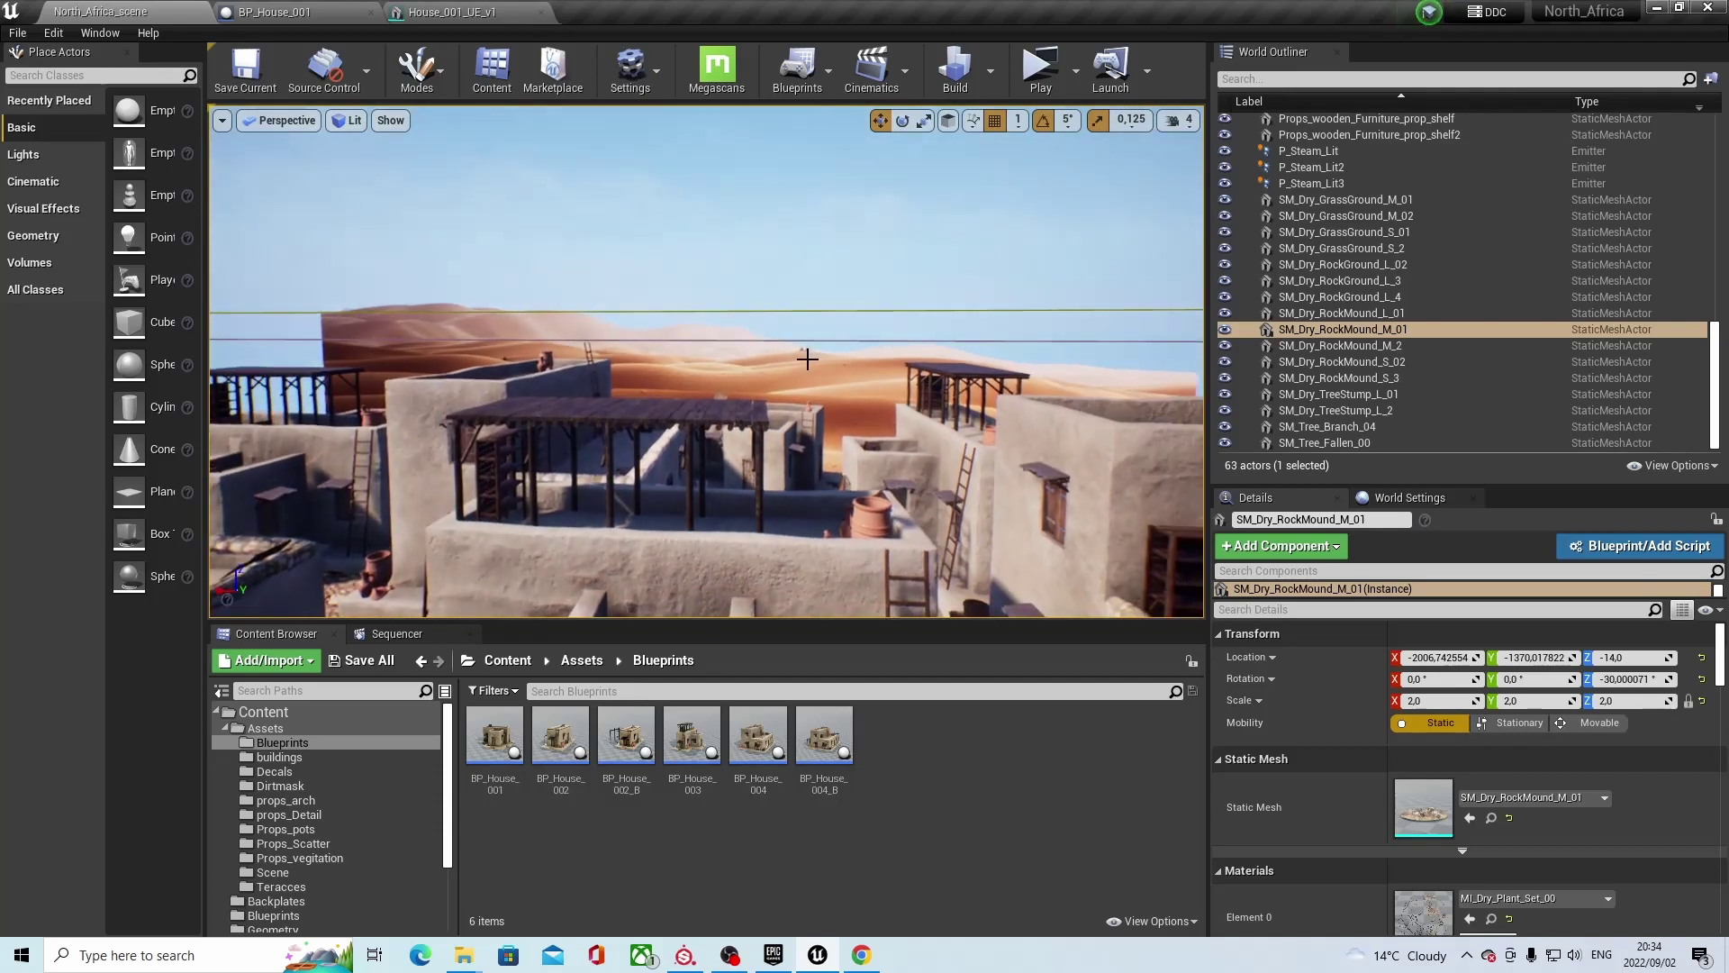
pyautogui.click(769, 323)
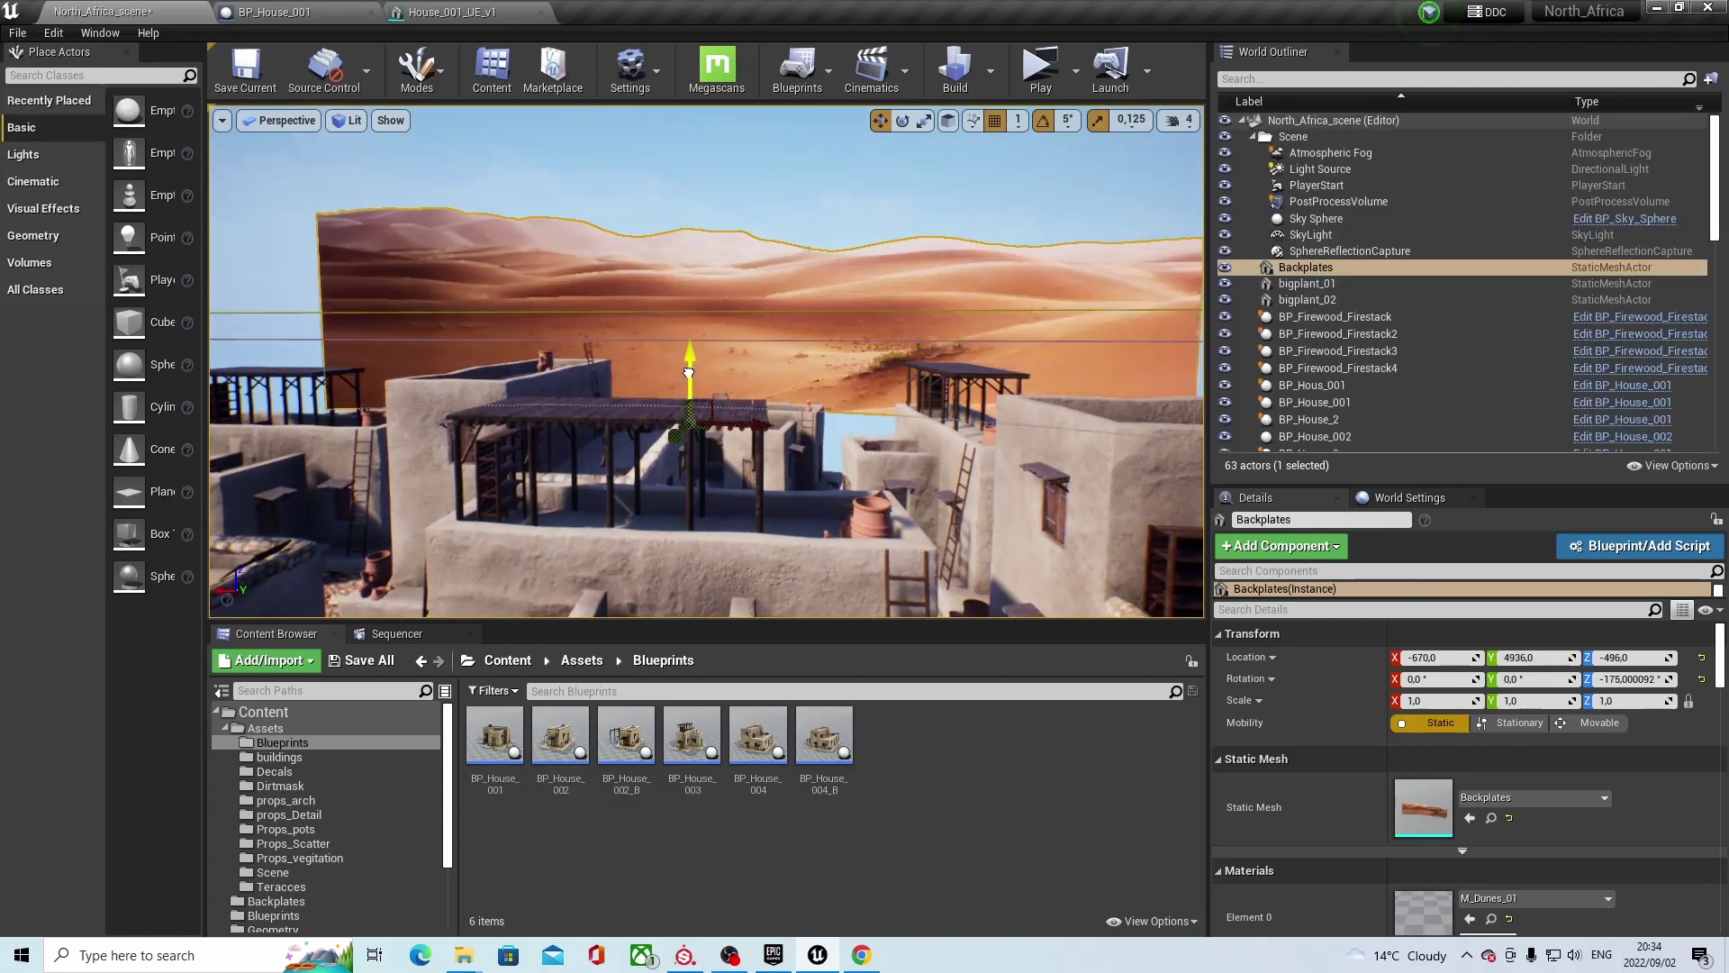
pyautogui.hotkey('ctrl', 'z')
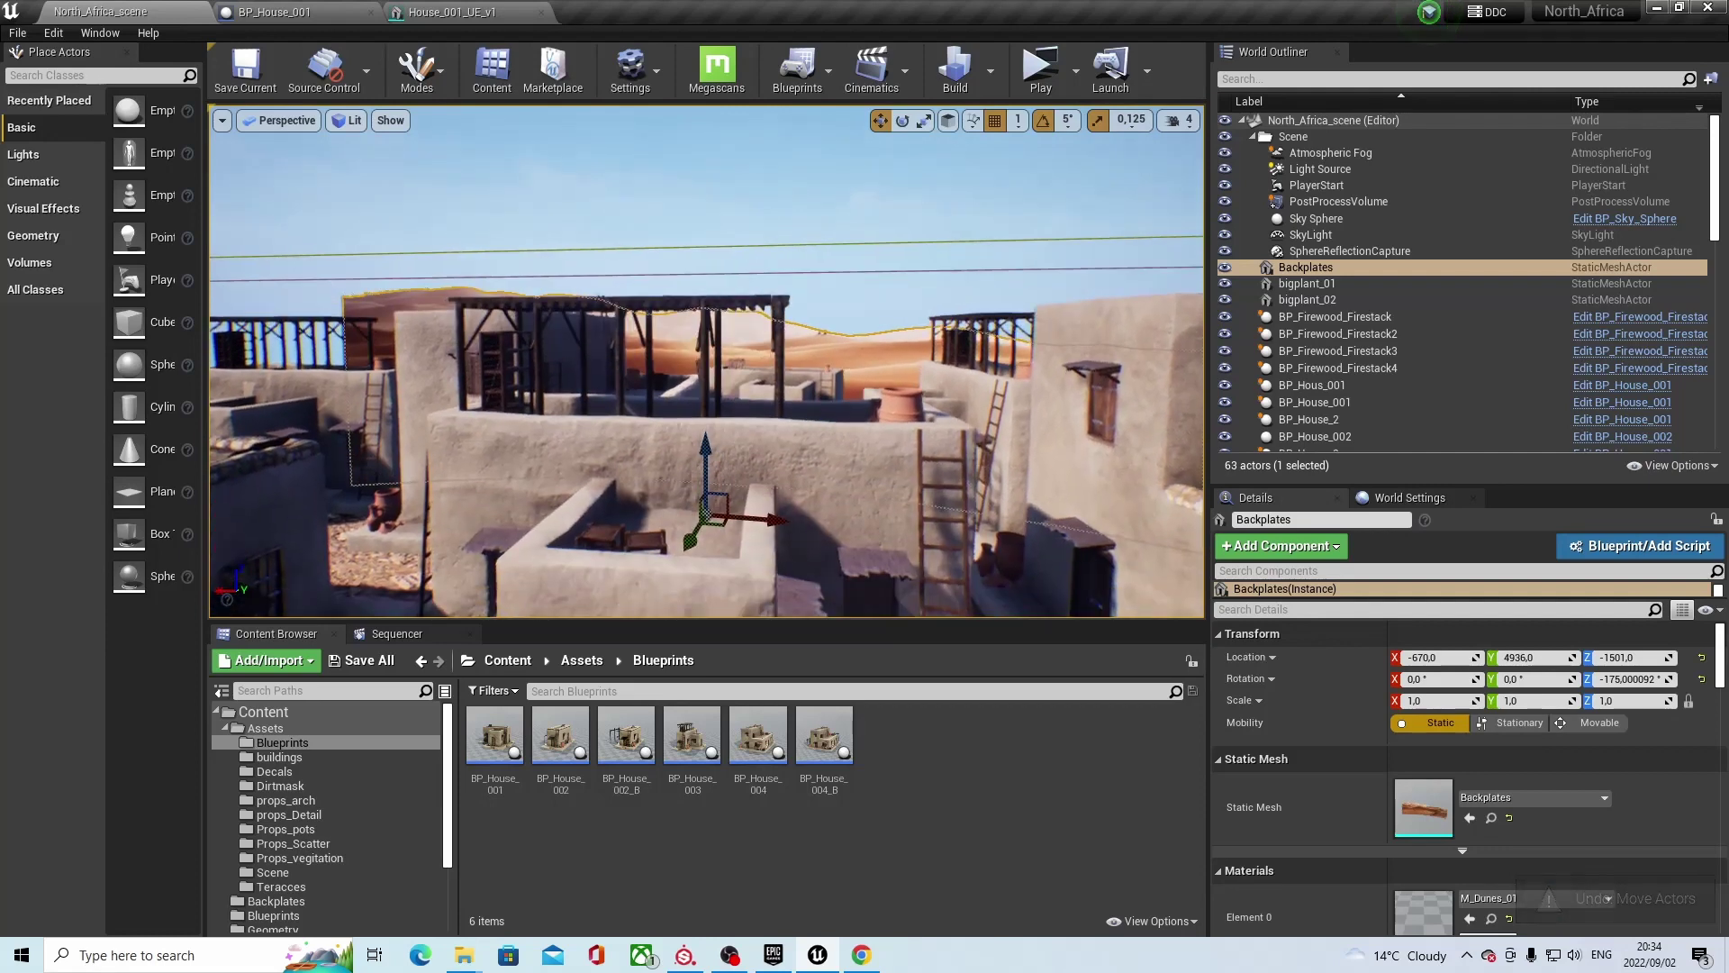
# Lower the camera and select the BP_Firewood_Firestack and BP_House_002 actors.
pyautogui.scroll(-3, 707, 361)
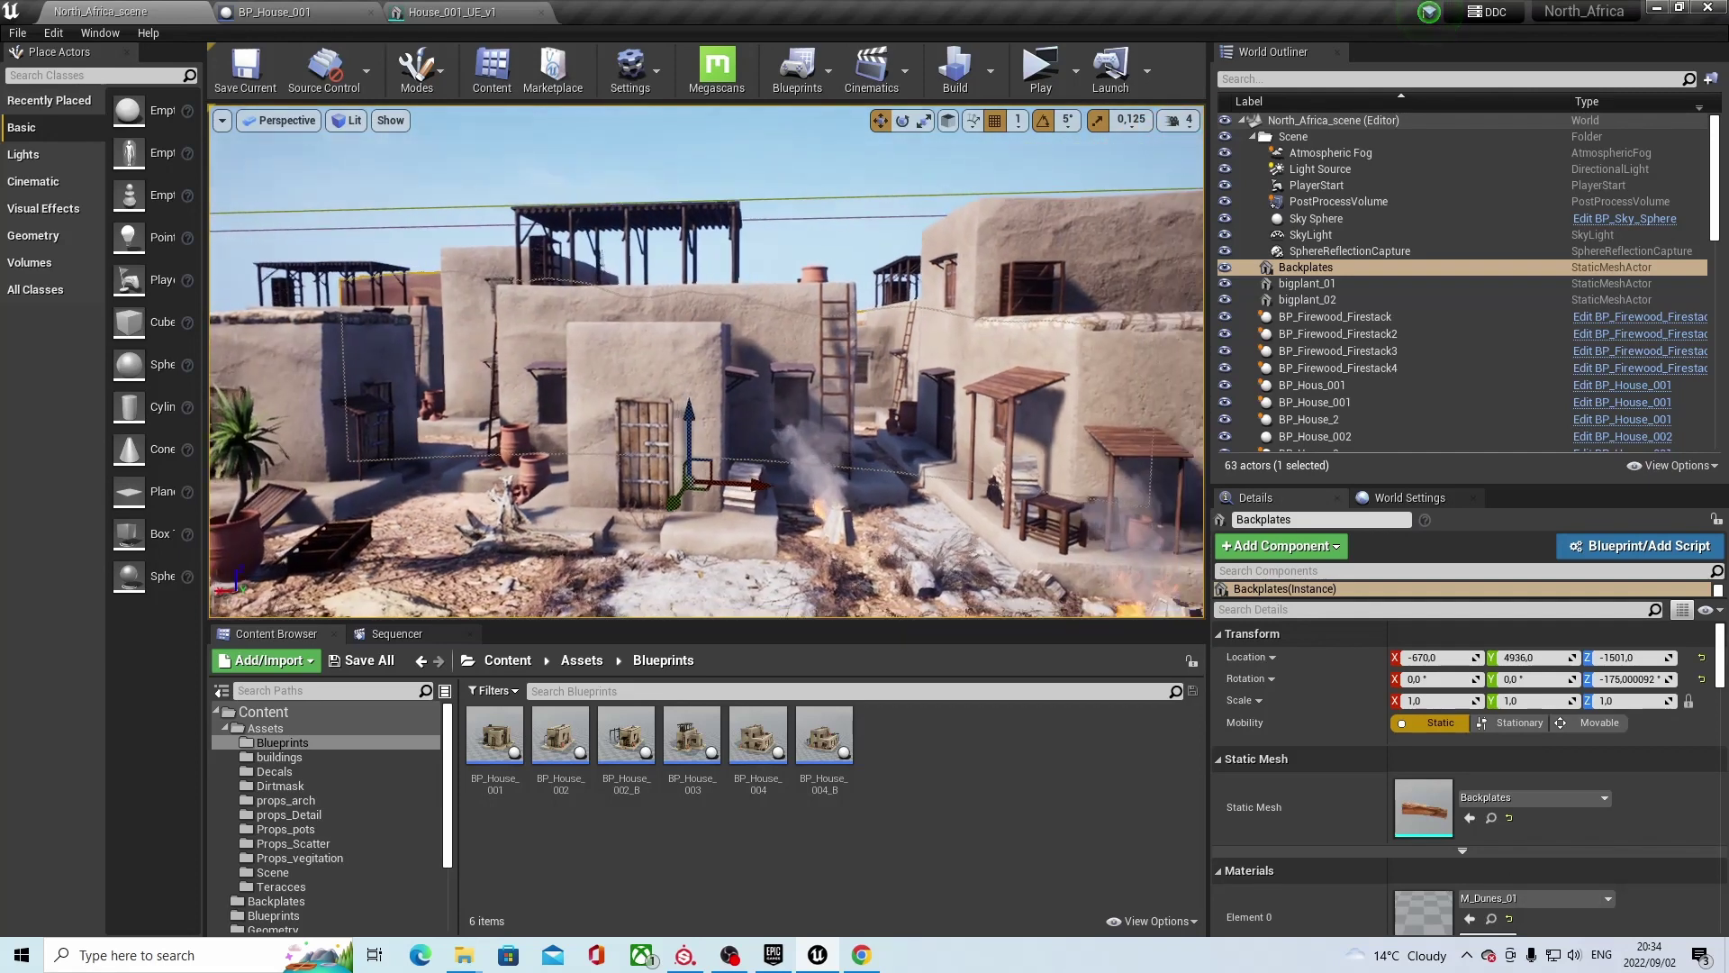
pyautogui.moveTo(707, 360); pyautogui.dragTo(743, 361, button='right')
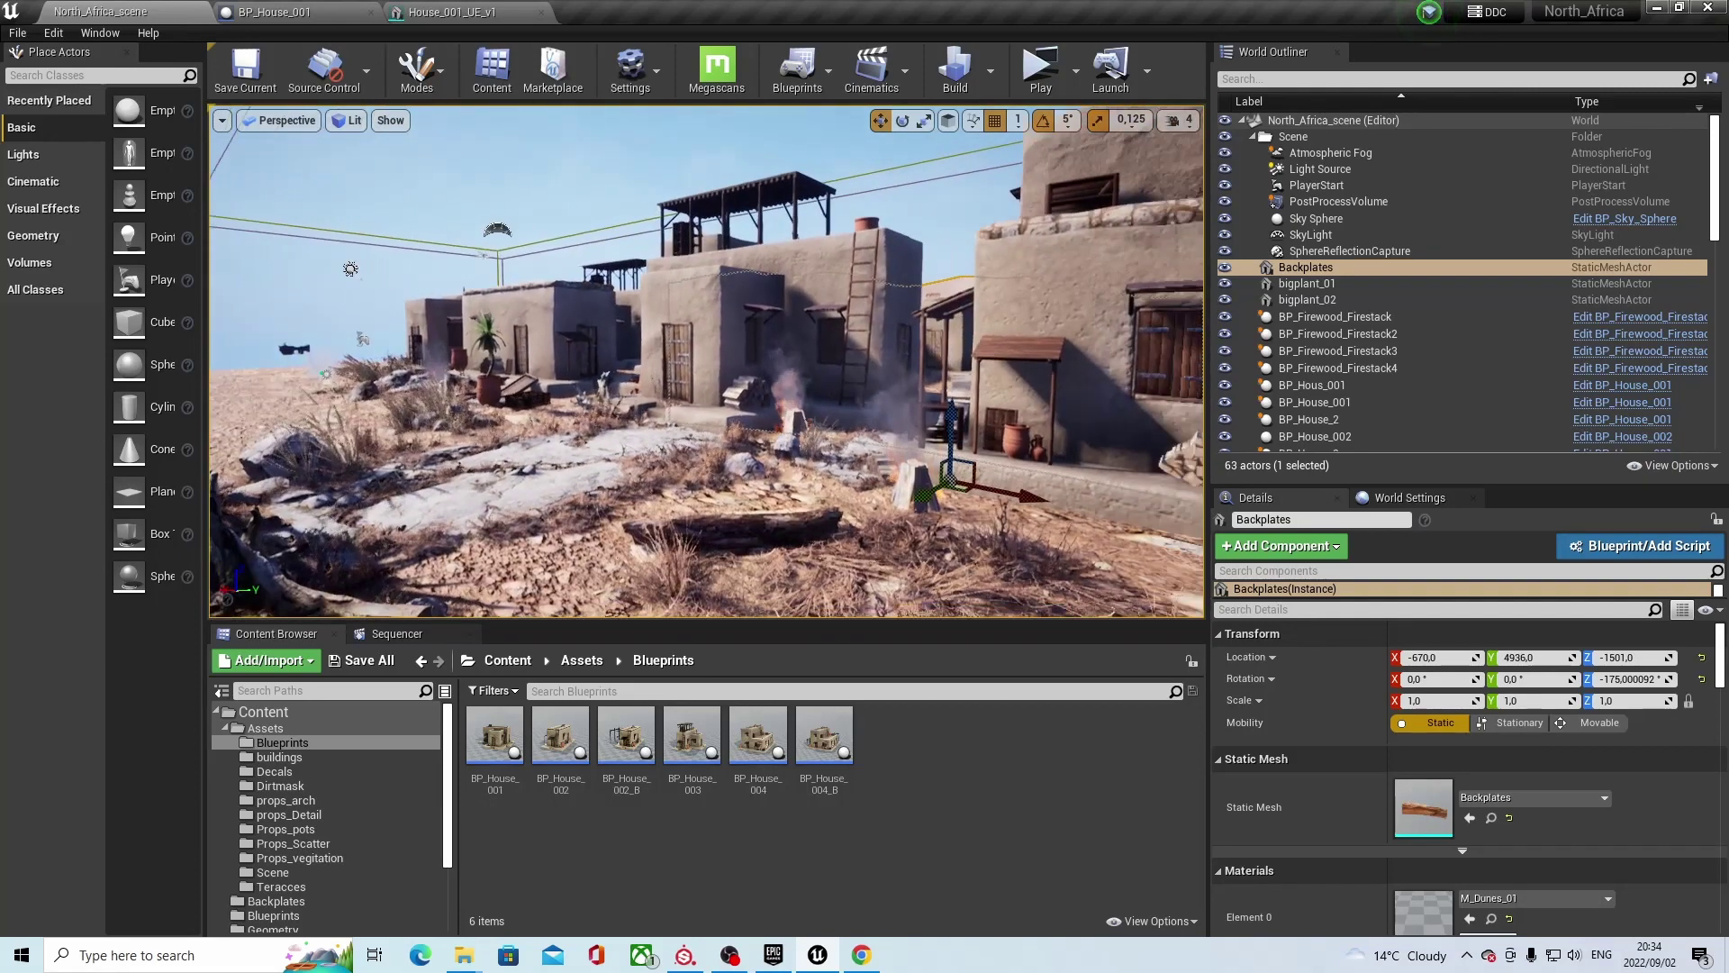
pyautogui.scroll(5, 707, 360)
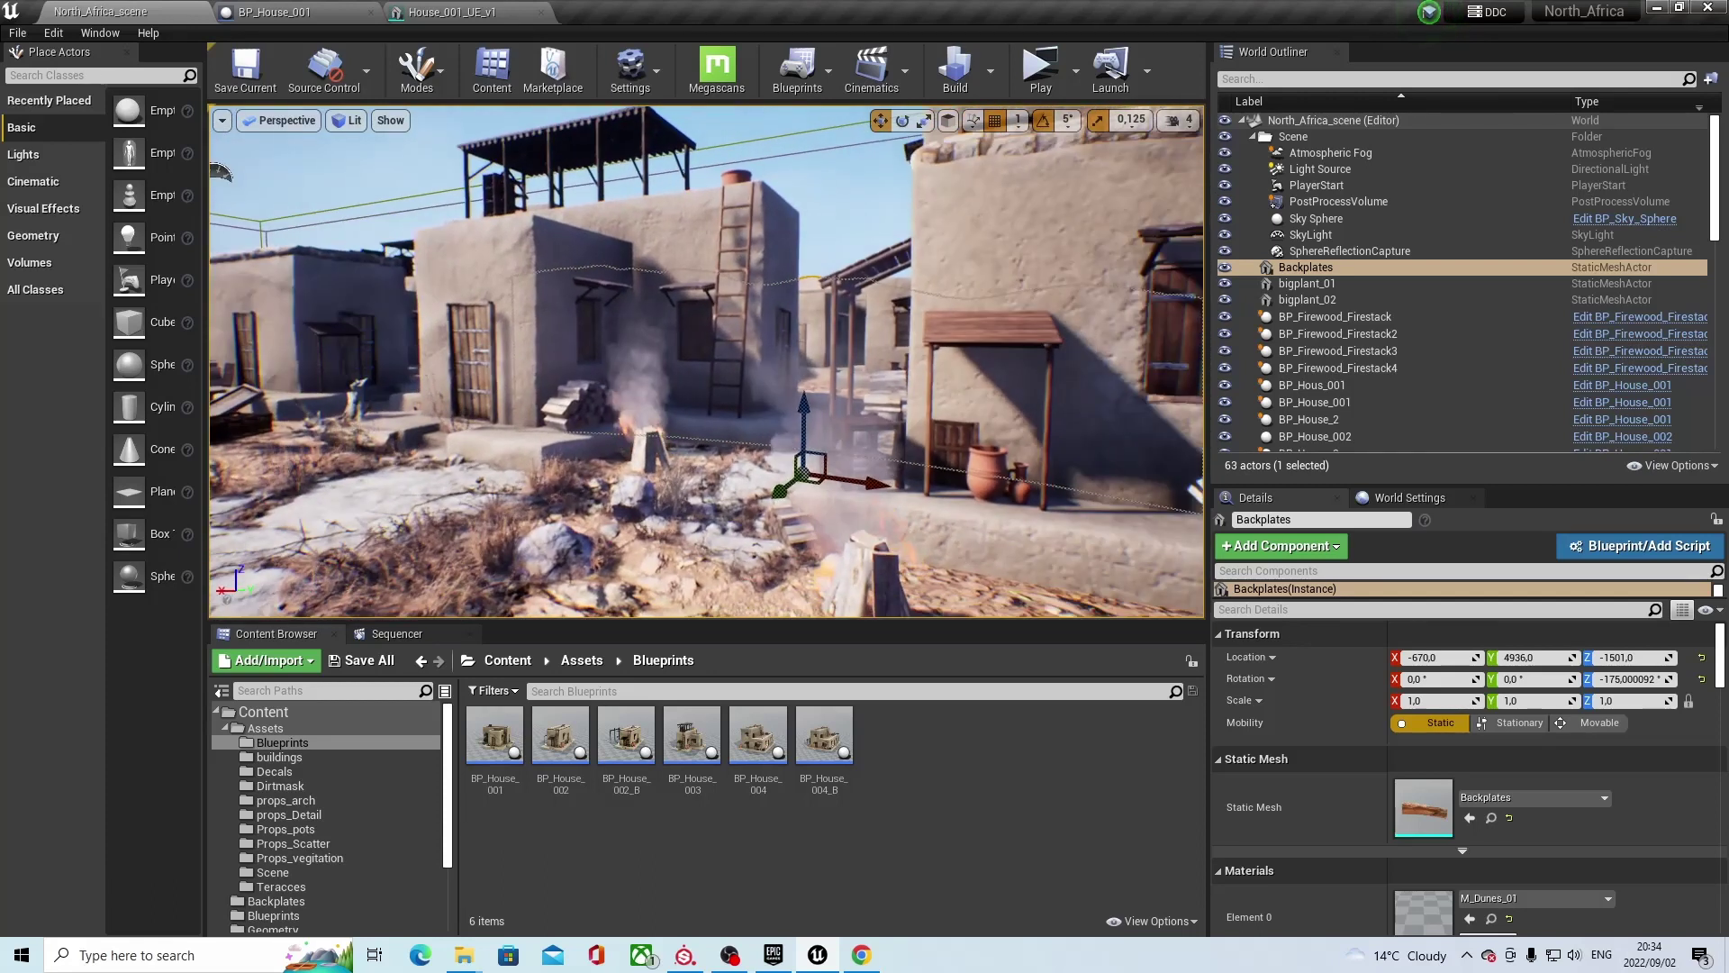
pyautogui.moveTo(766, 357); pyautogui.dragTo(766, 469, button='middle')
pyautogui.click(856, 256)
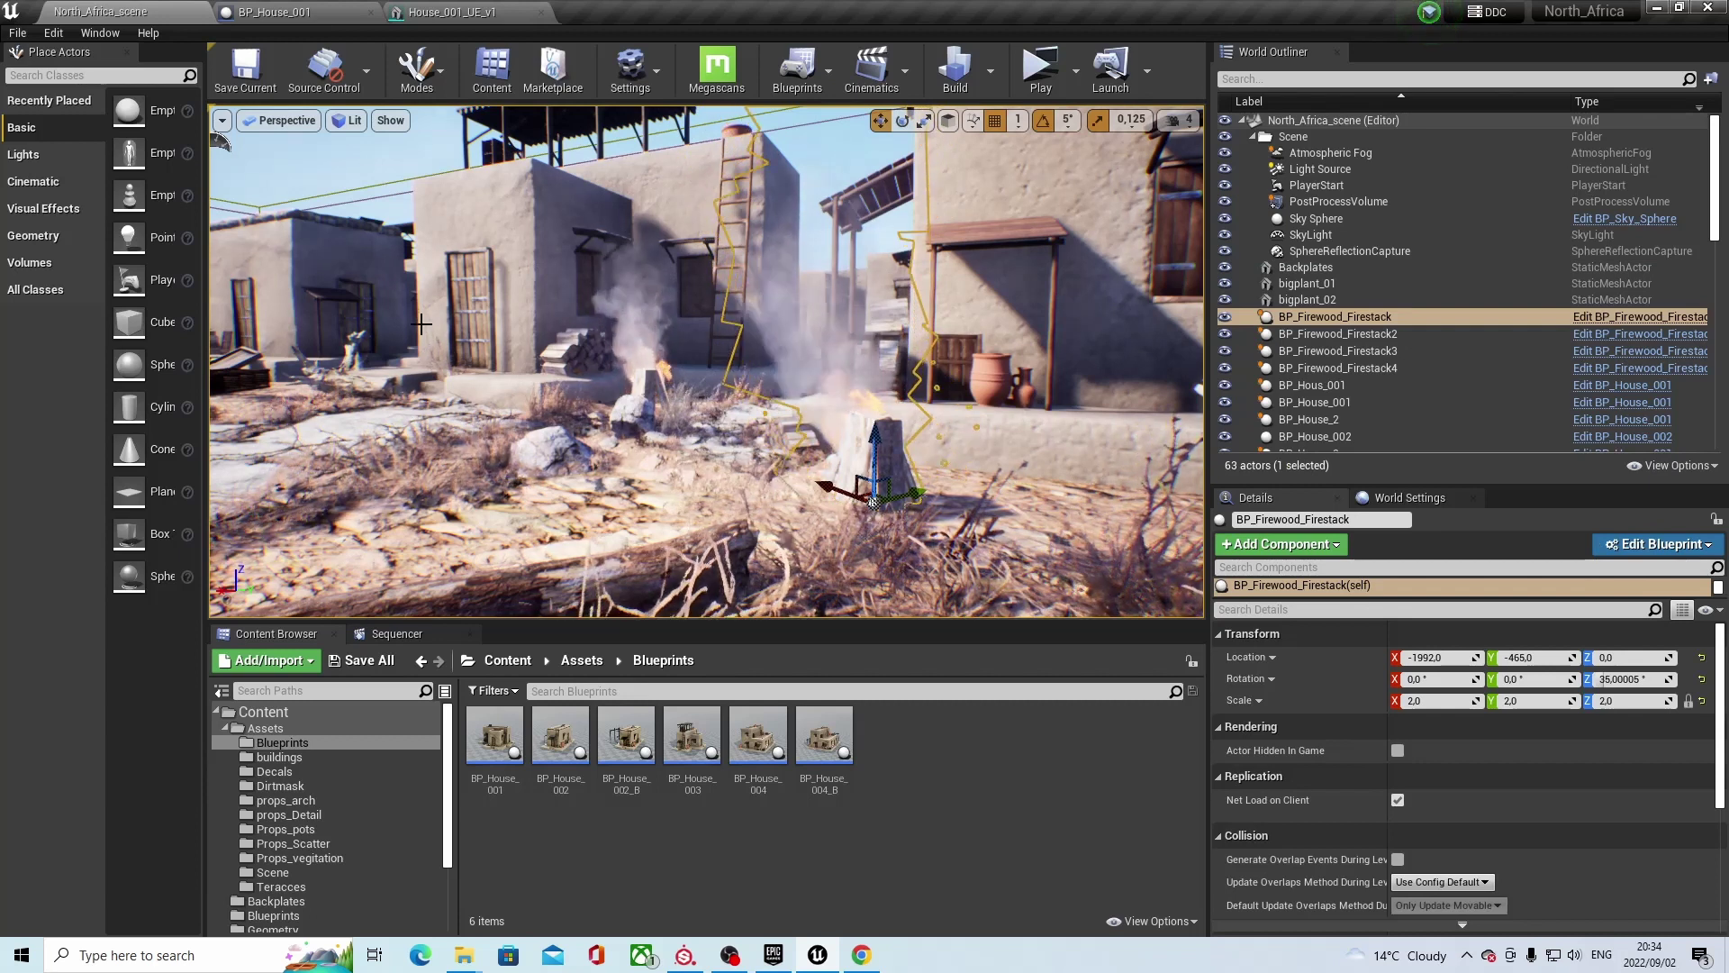
pyautogui.click(379, 291)
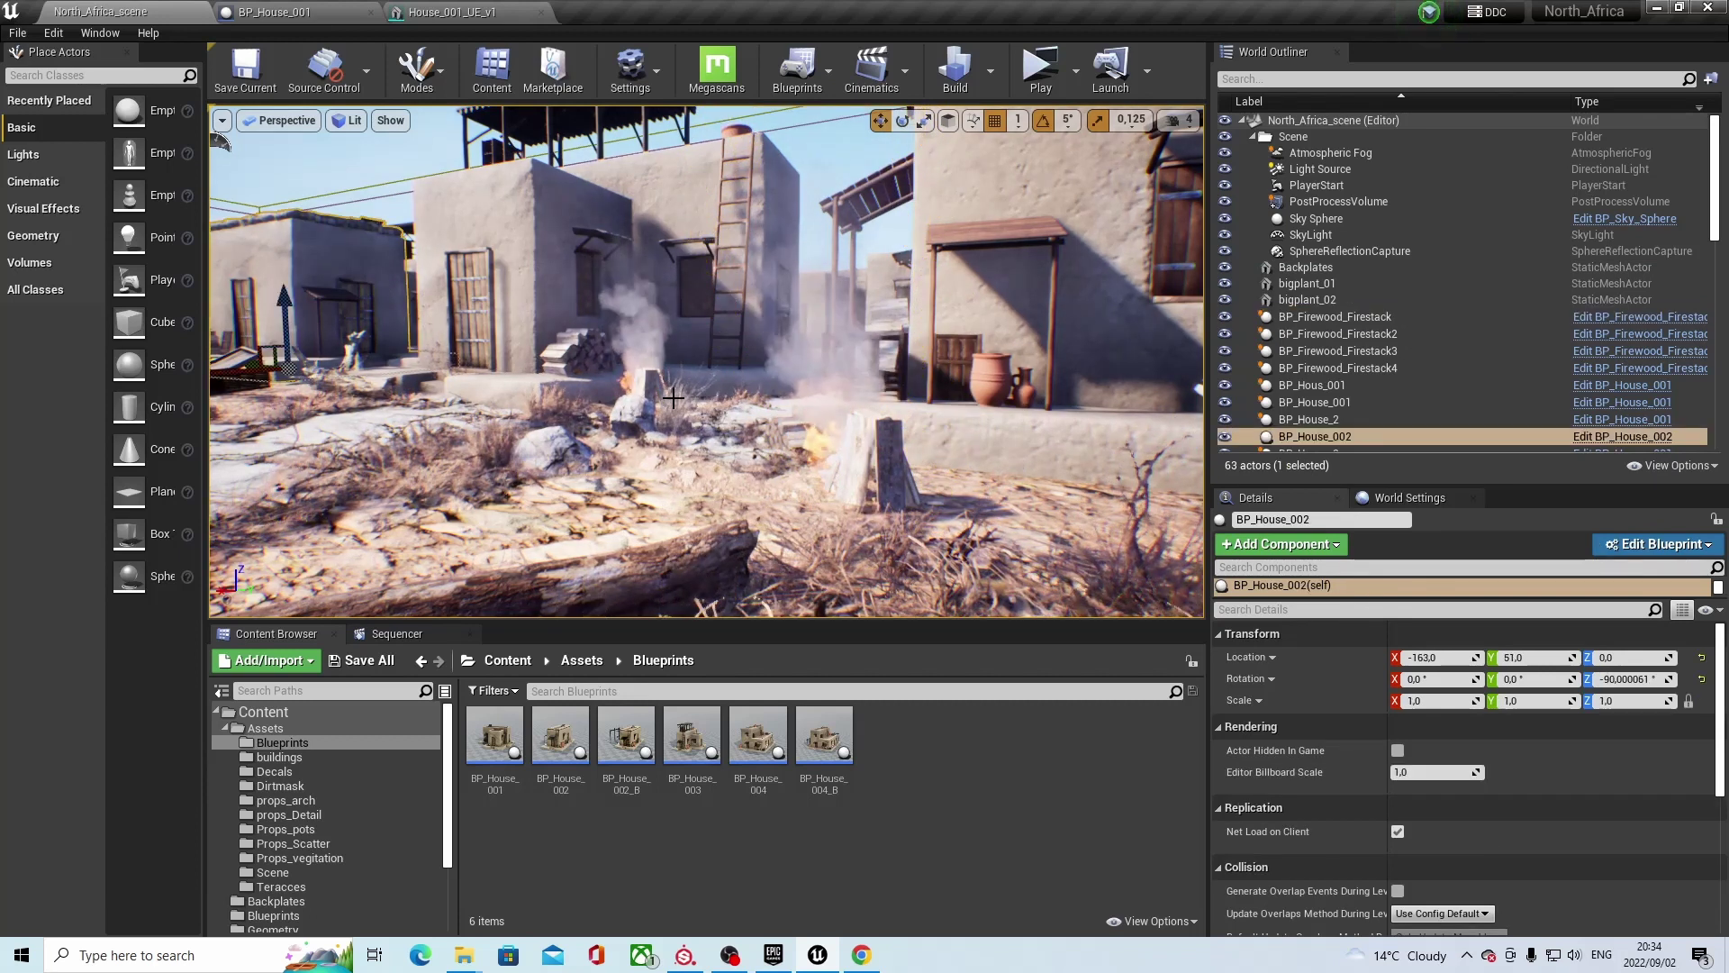
pyautogui.moveTo(667, 397)
pyautogui.mouseDown(button='right')
pyautogui.moveTo(774, 397)
pyautogui.moveTo(693, 397)
pyautogui.mouseUp(button='right')
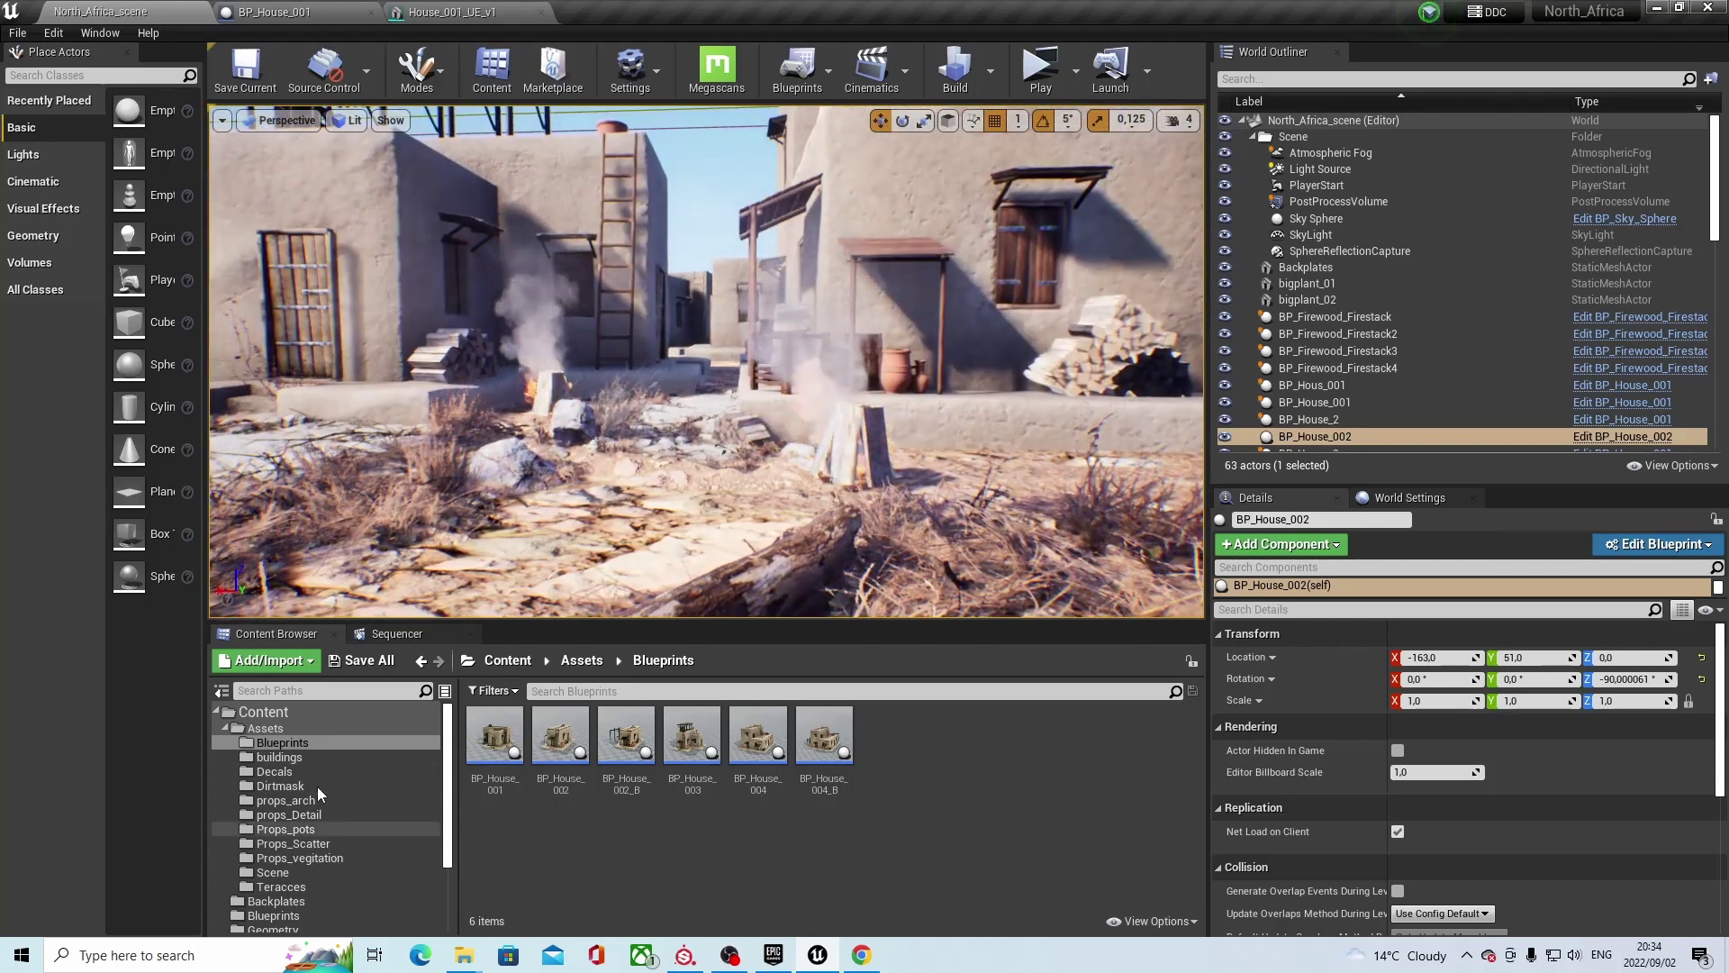
# Place a P_Steam_Lit and a P_Fire emitter from StarterContent Particles into the village.
pyautogui.click(219, 729)
pyautogui.click(267, 873)
pyautogui.doubleClick(268, 874)
pyautogui.click(281, 887)
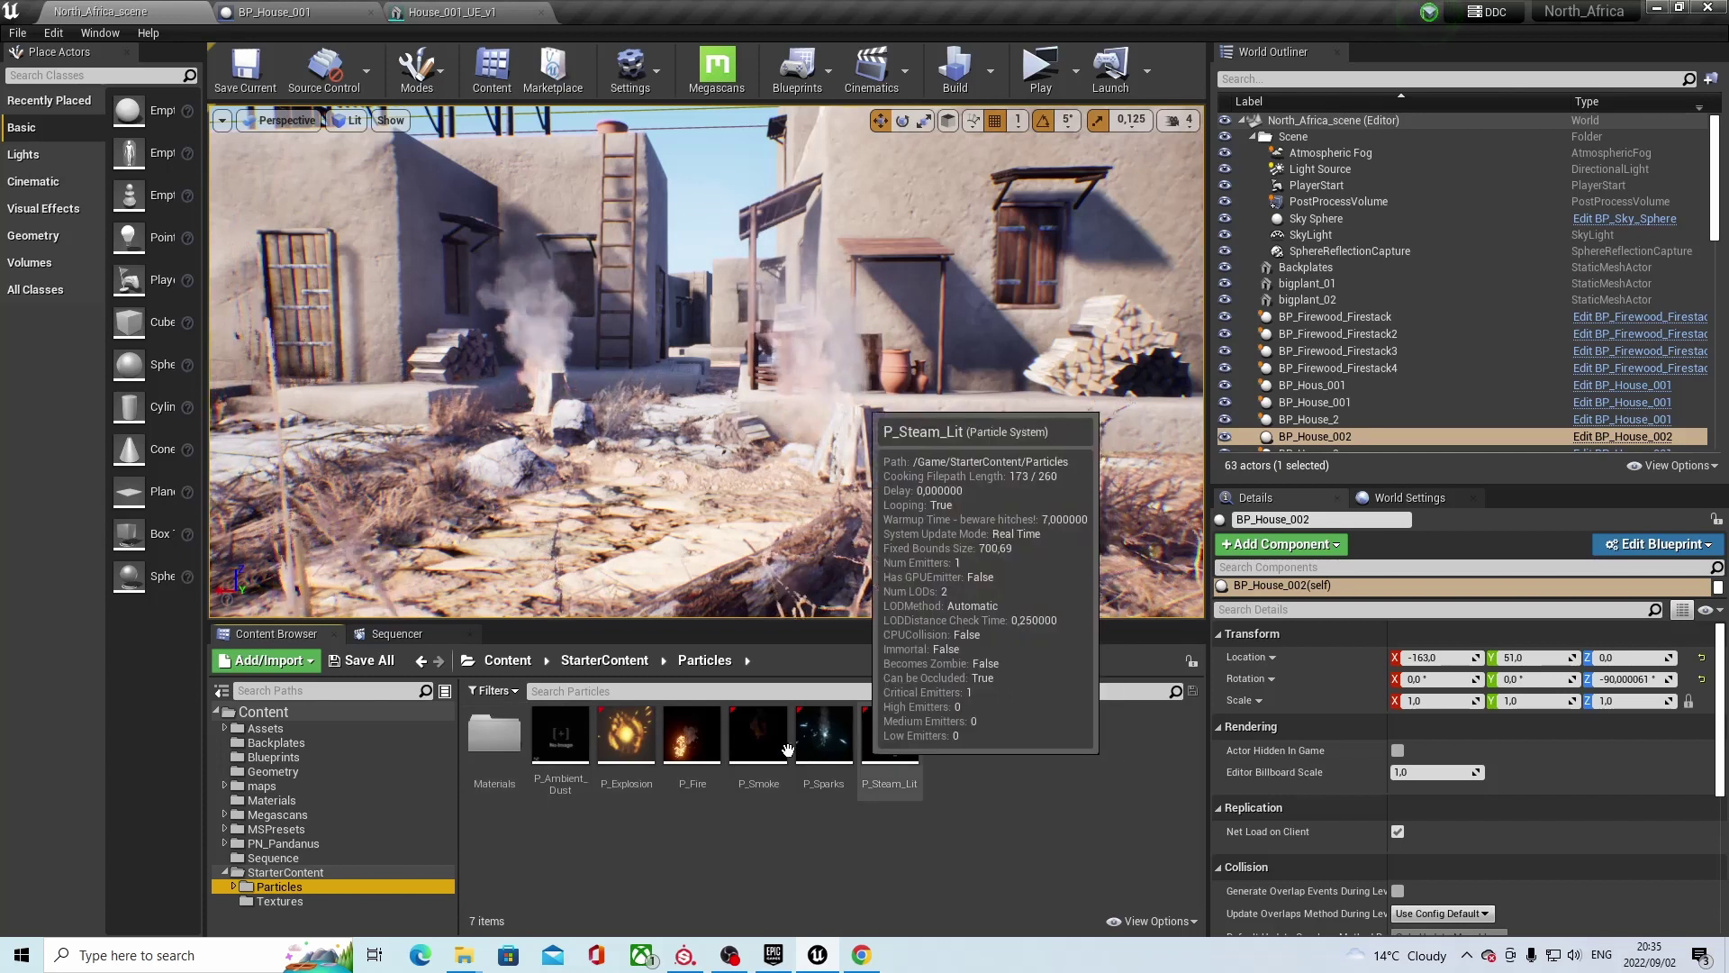
pyautogui.moveTo(685, 741)
pyautogui.moveTo(898, 743); pyautogui.dragTo(681, 520)
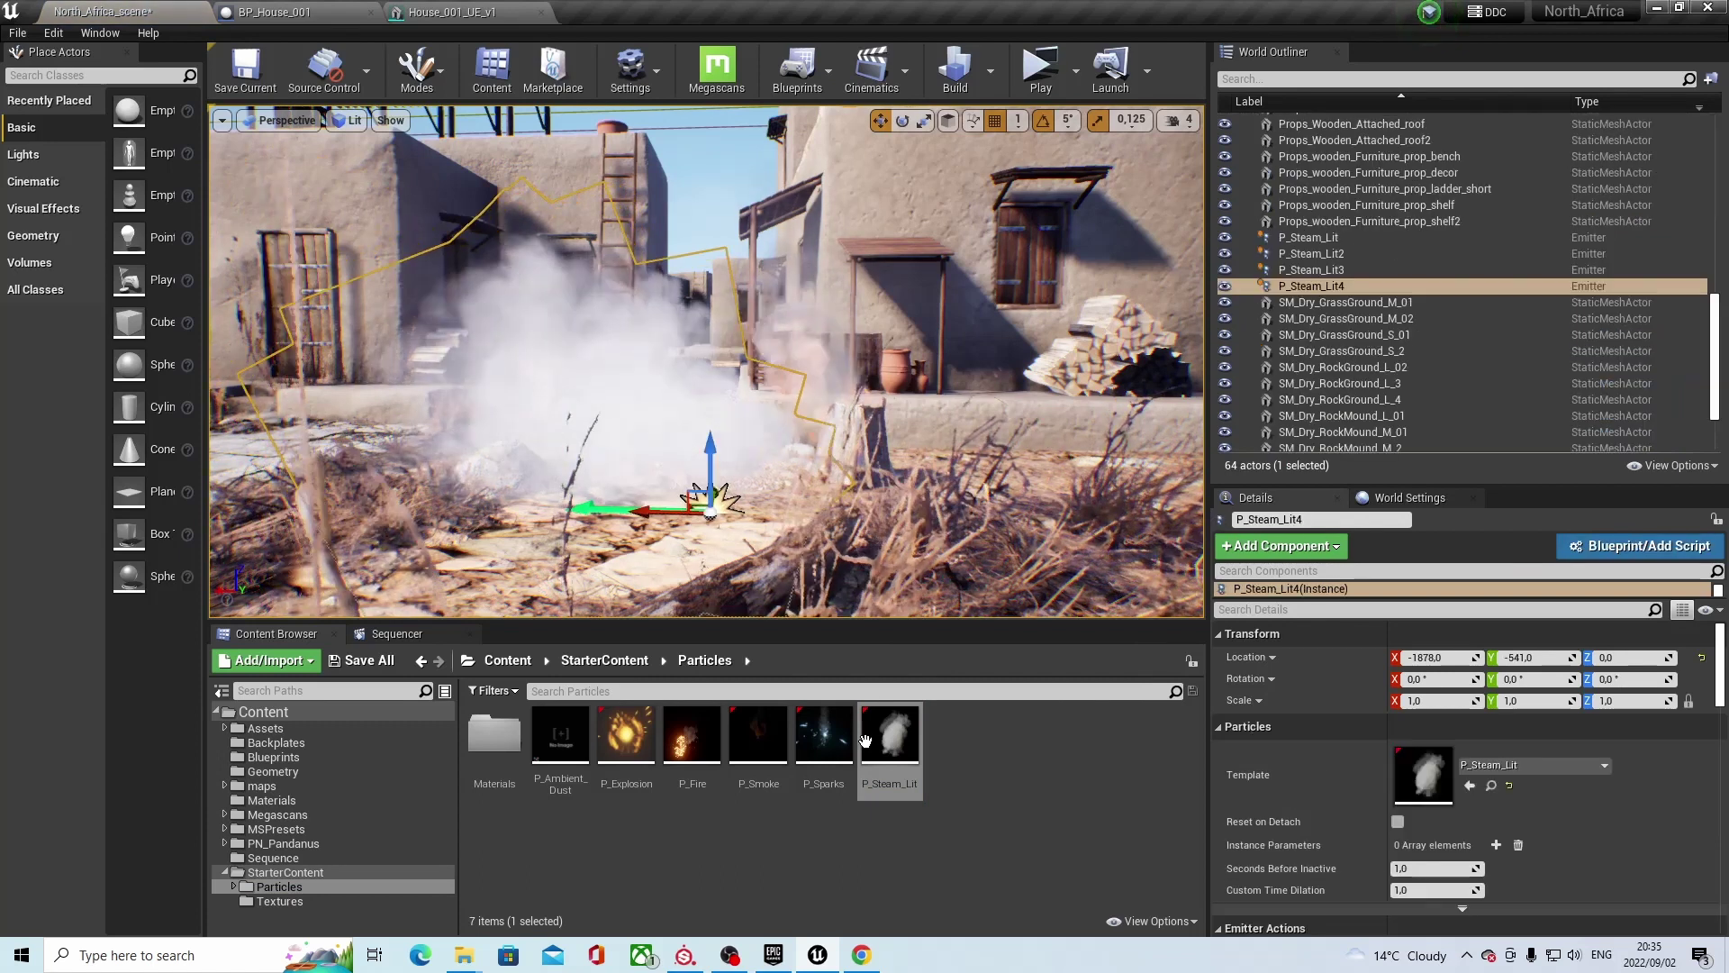
pyautogui.moveTo(704, 754); pyautogui.dragTo(937, 460)
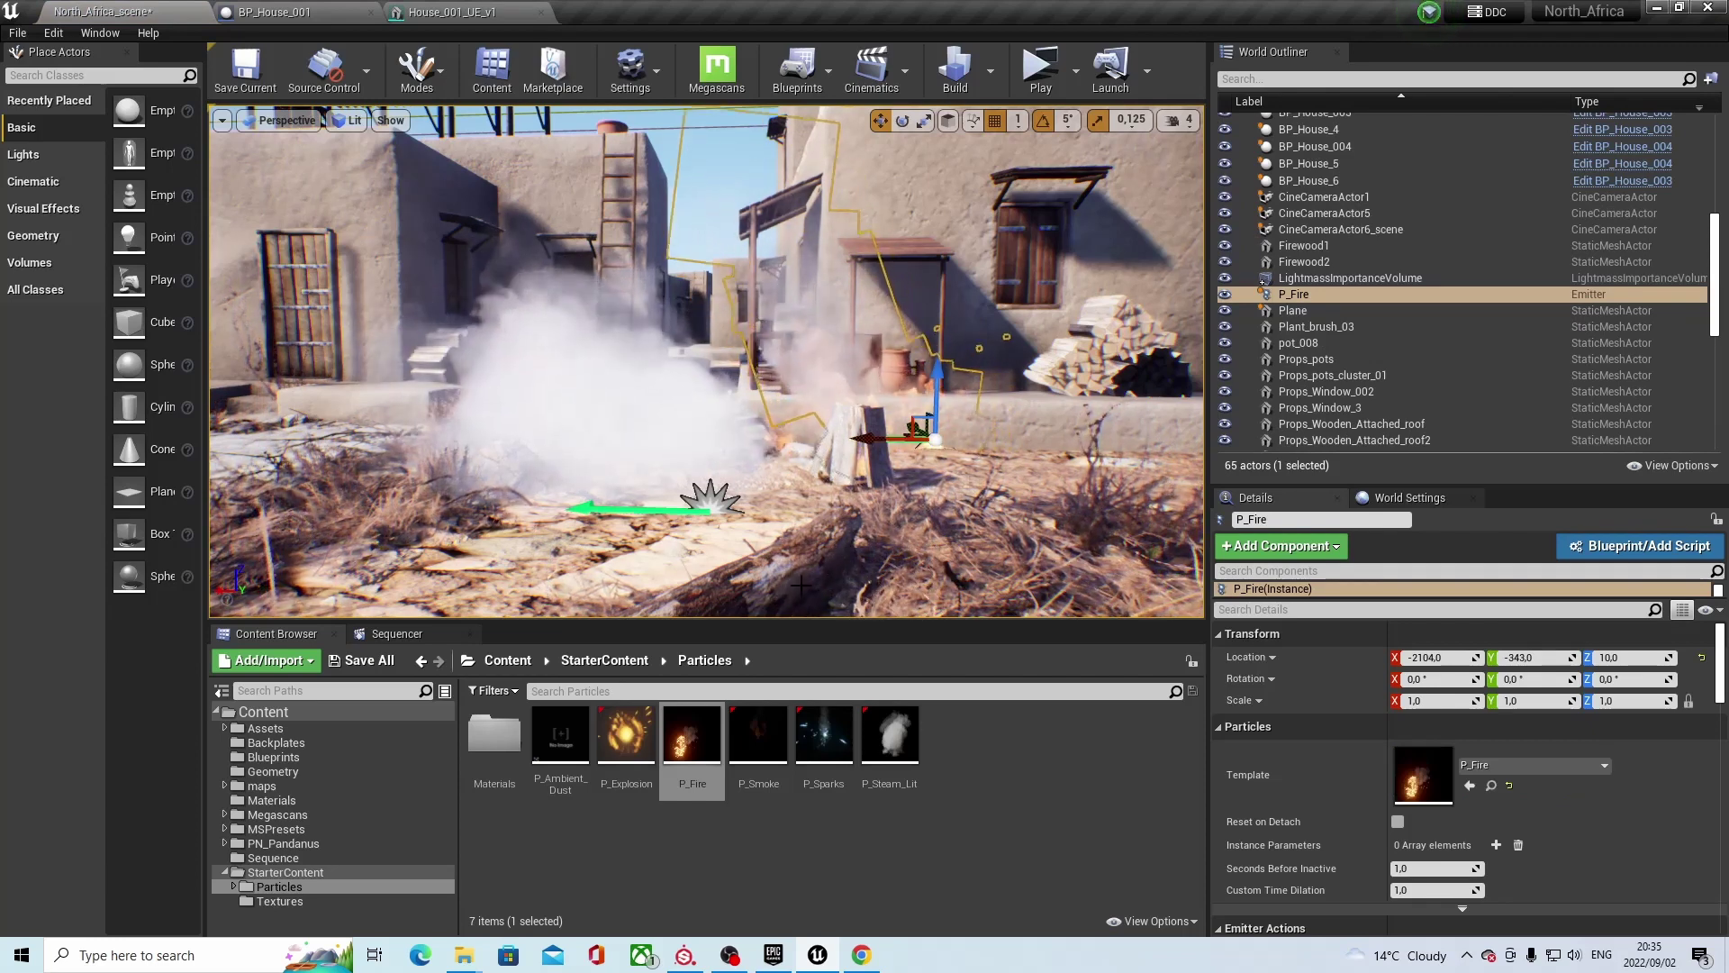
# Select SM_Dry_GrassGround_S_01 and frame the view on that grass patch.
pyautogui.moveTo(873, 570); pyautogui.dragTo(670, 575, button='right')
pyautogui.click(669, 575)
pyautogui.press('f')
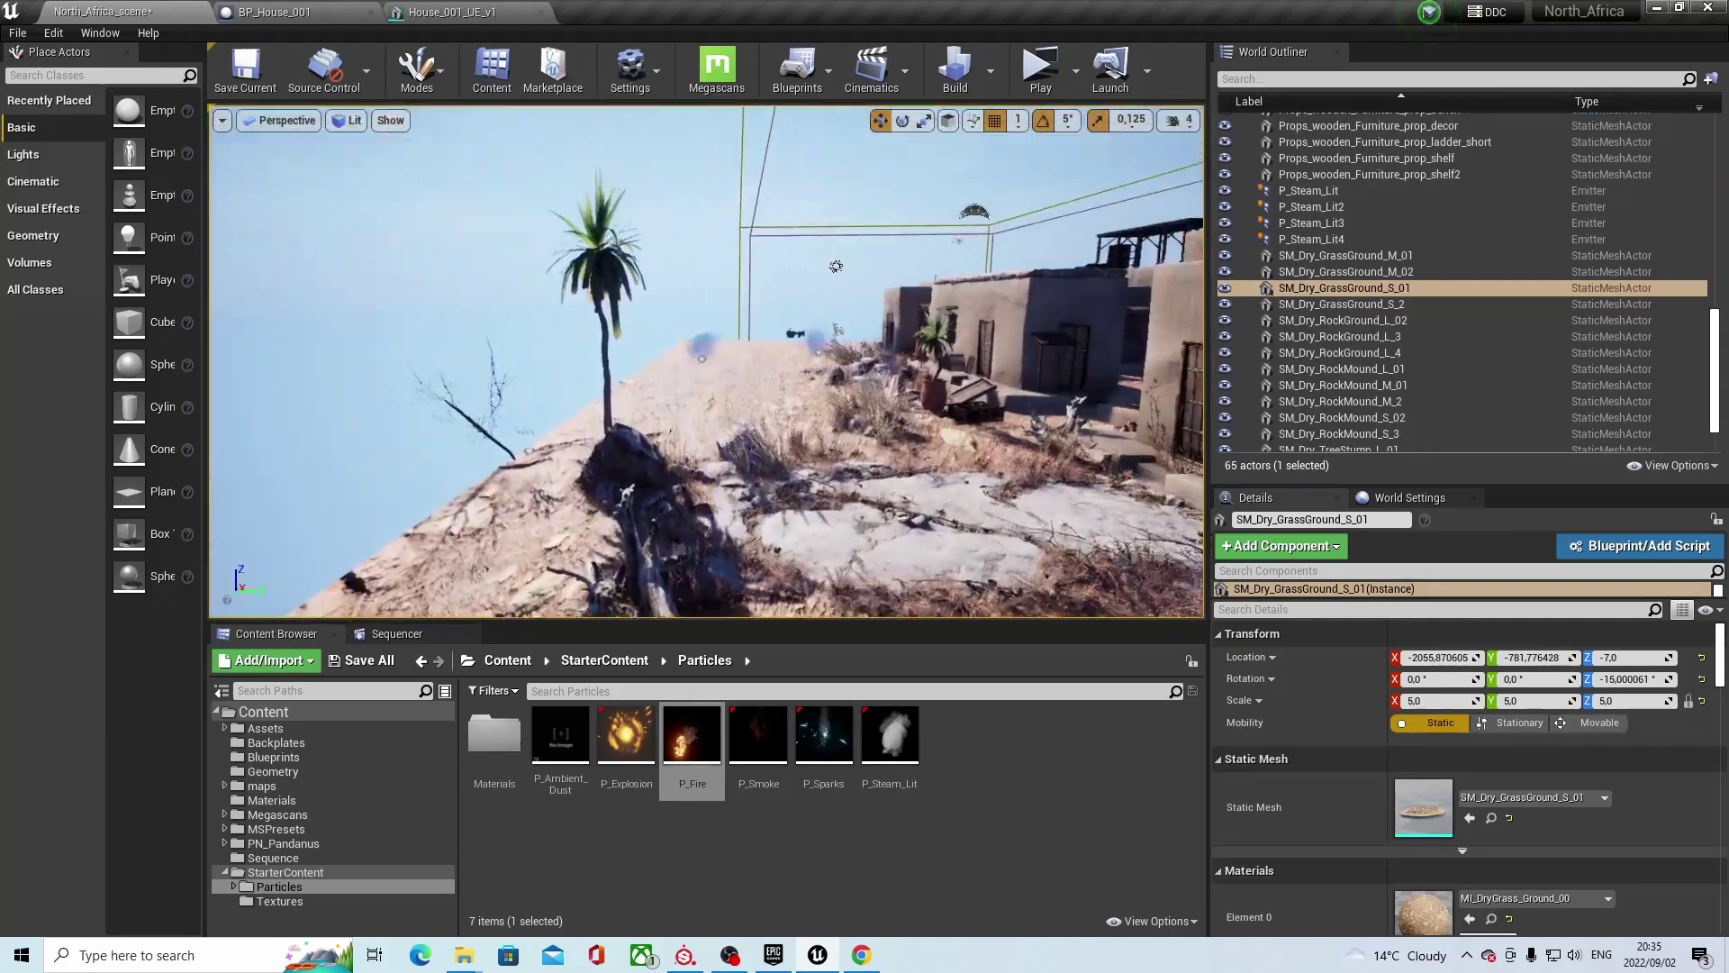
pyautogui.scroll(3, 706, 360)
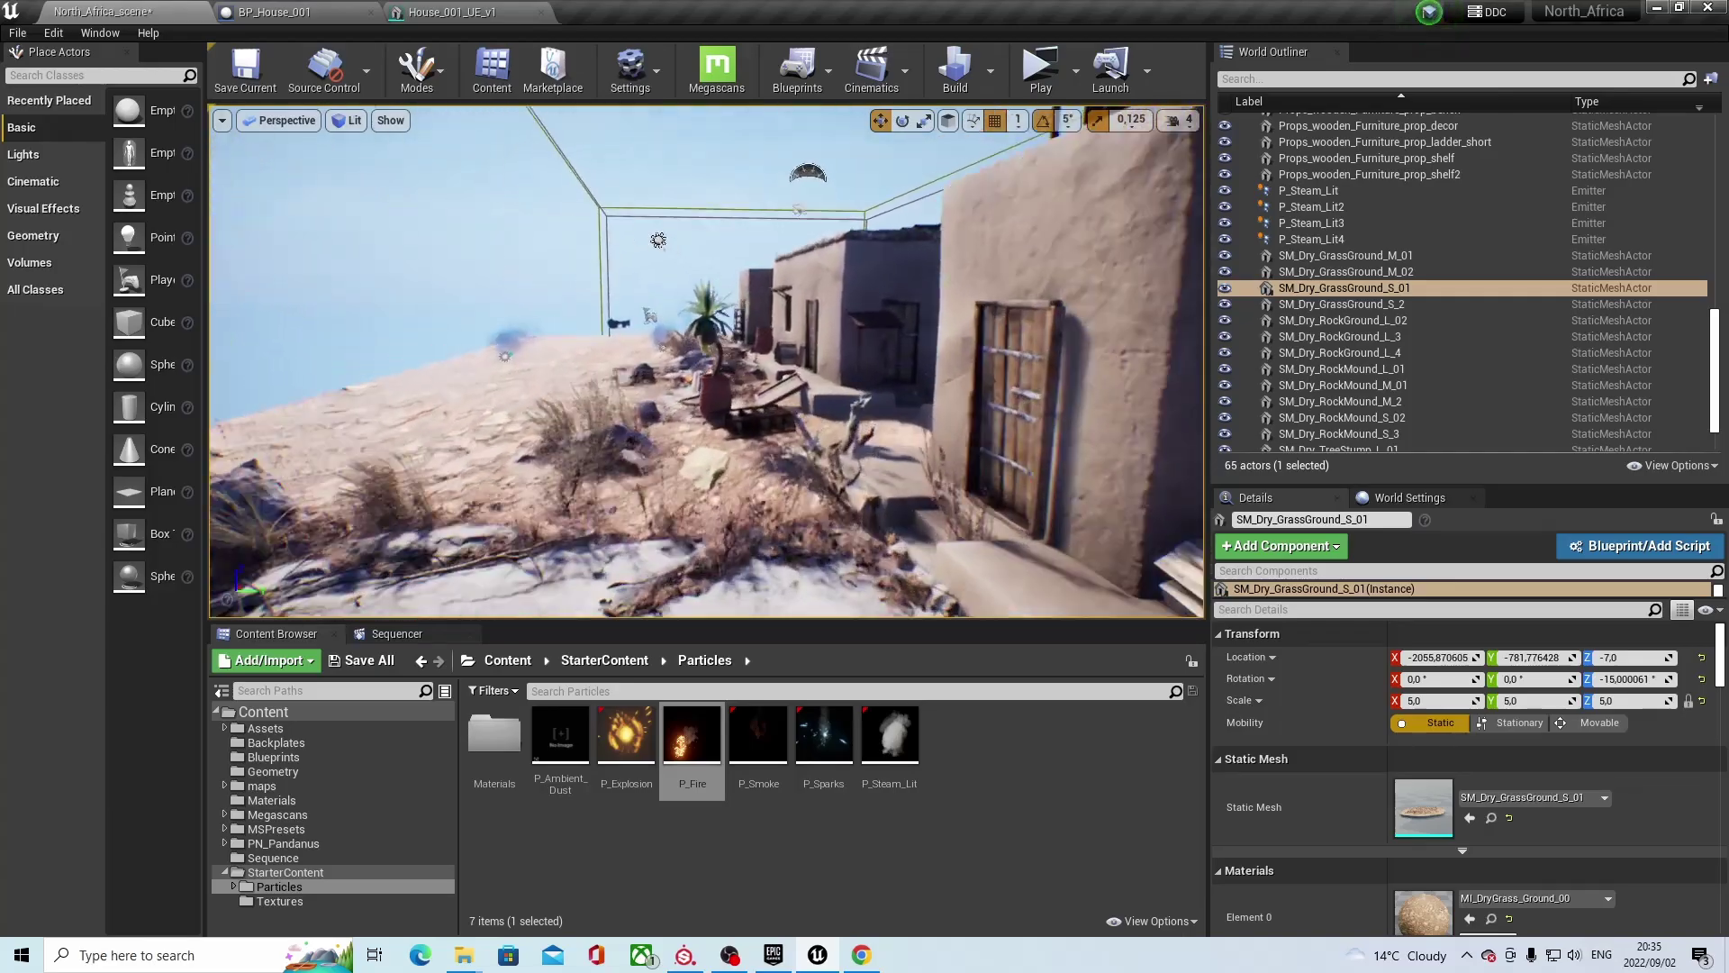
pyautogui.moveTo(706, 360); pyautogui.dragTo(619, 439, button='right')
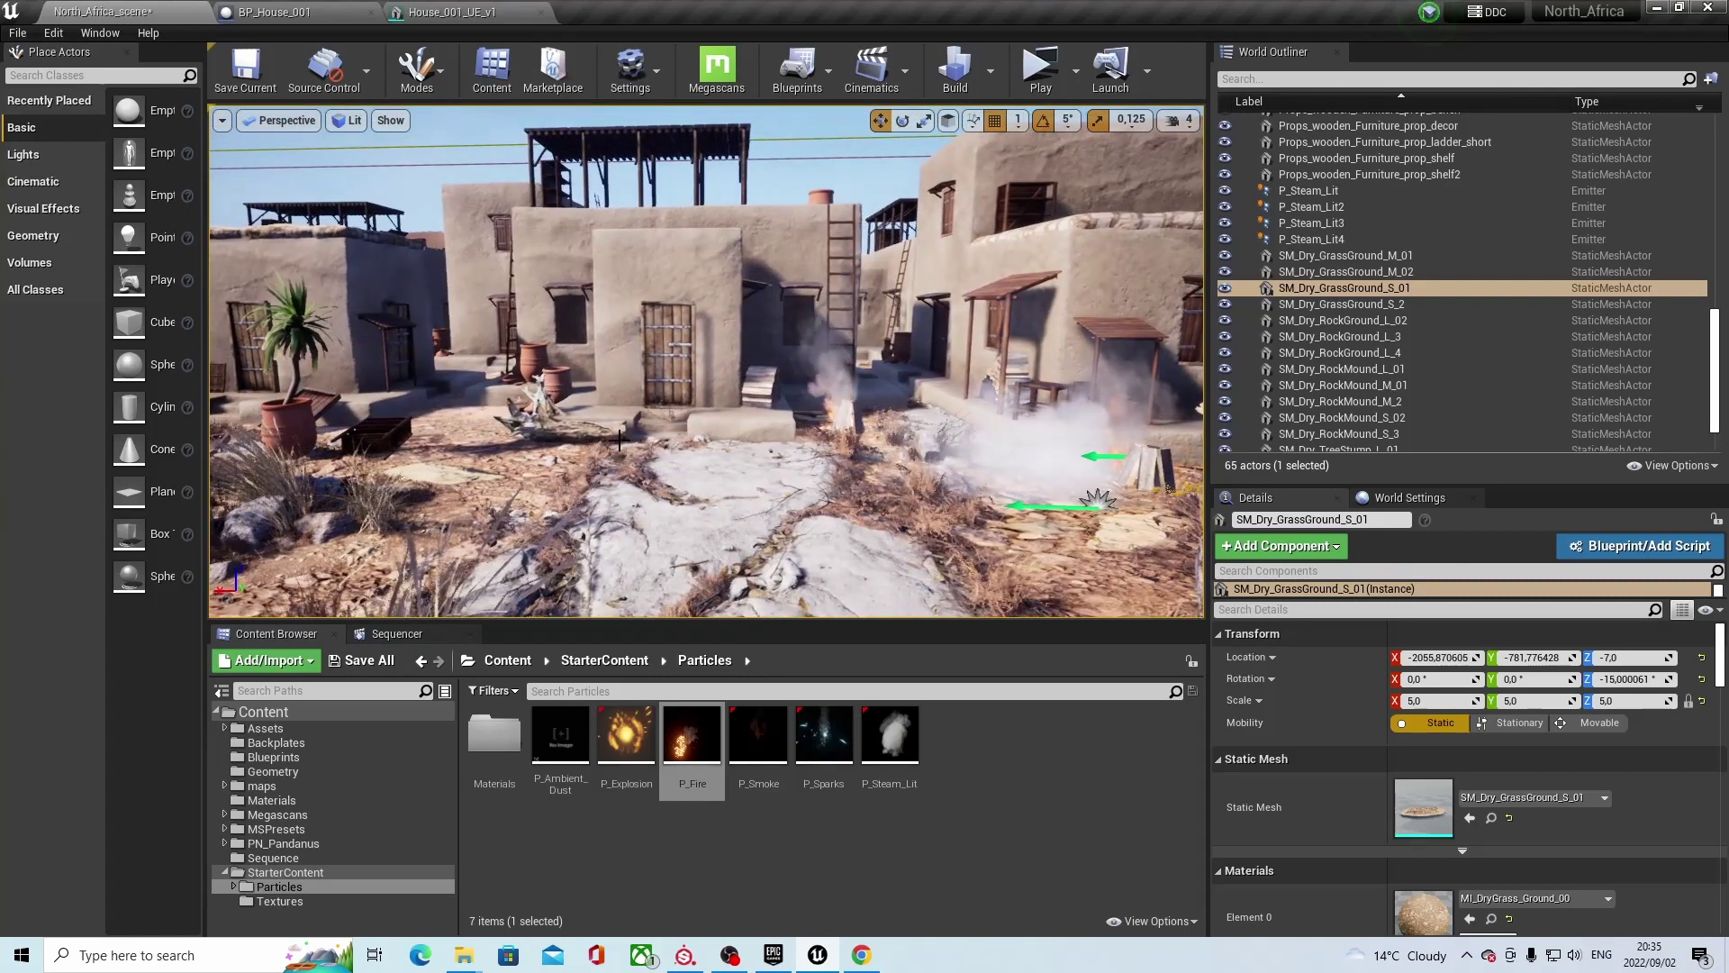
# Browse the free Megascans Marketplace listings and pick the Megascans: Chopped Wood pack.
pyautogui.click(720, 77)
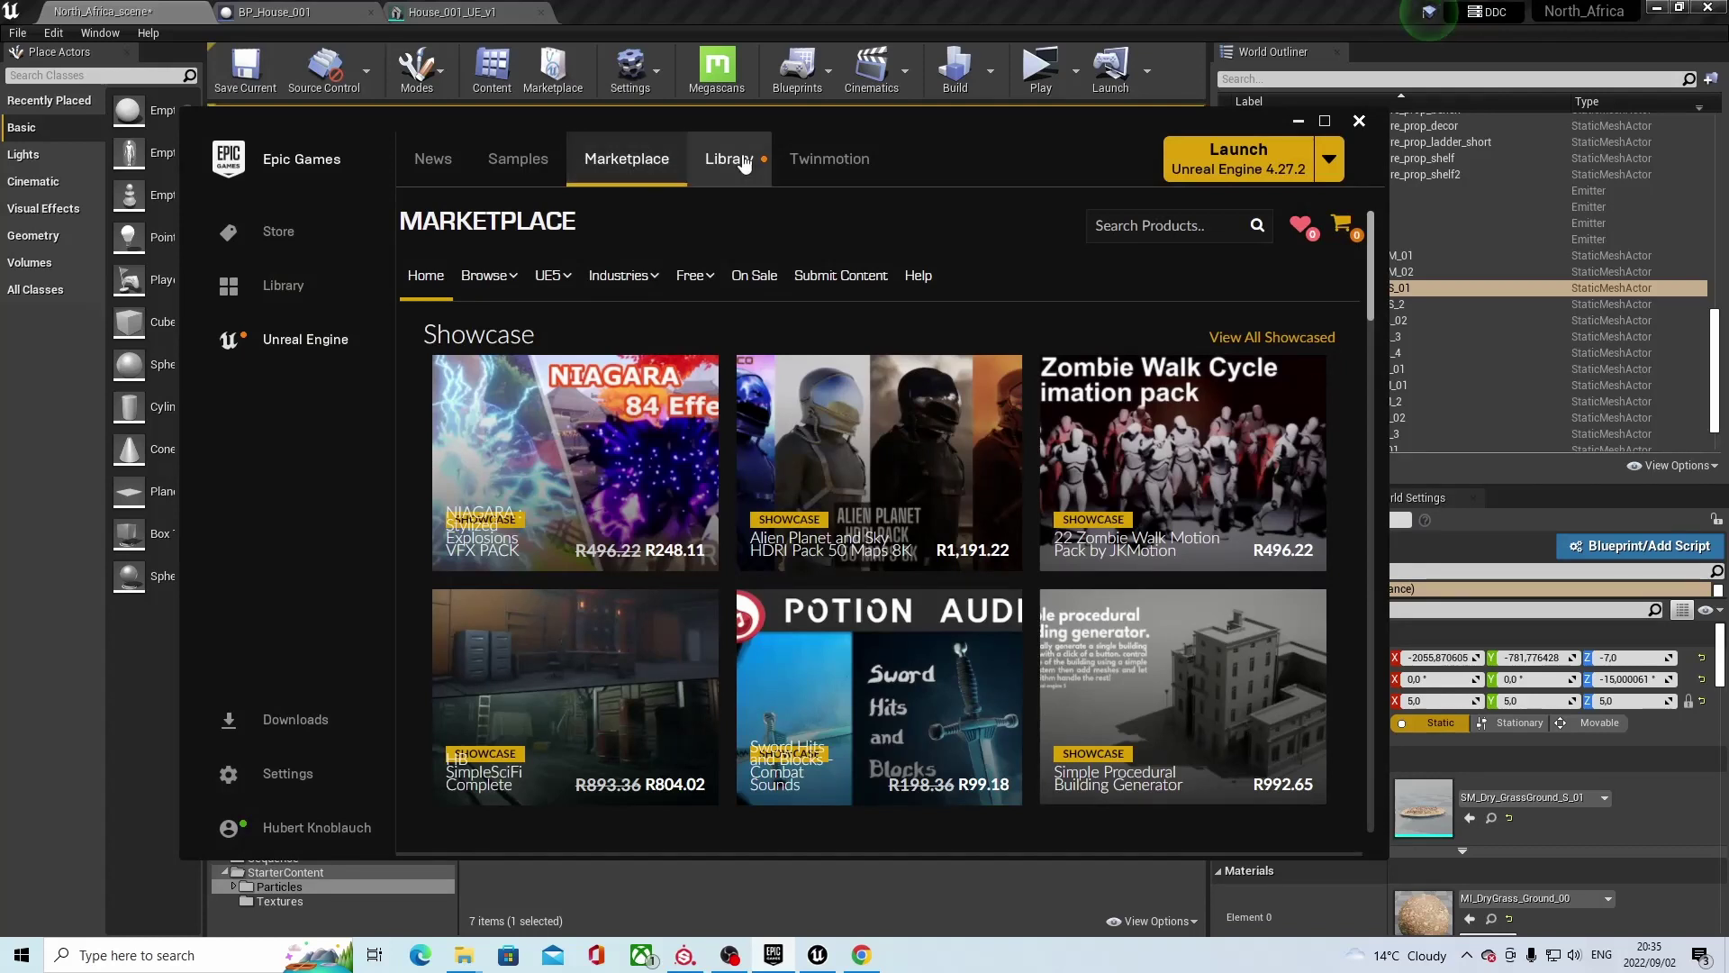
pyautogui.moveTo(705, 284)
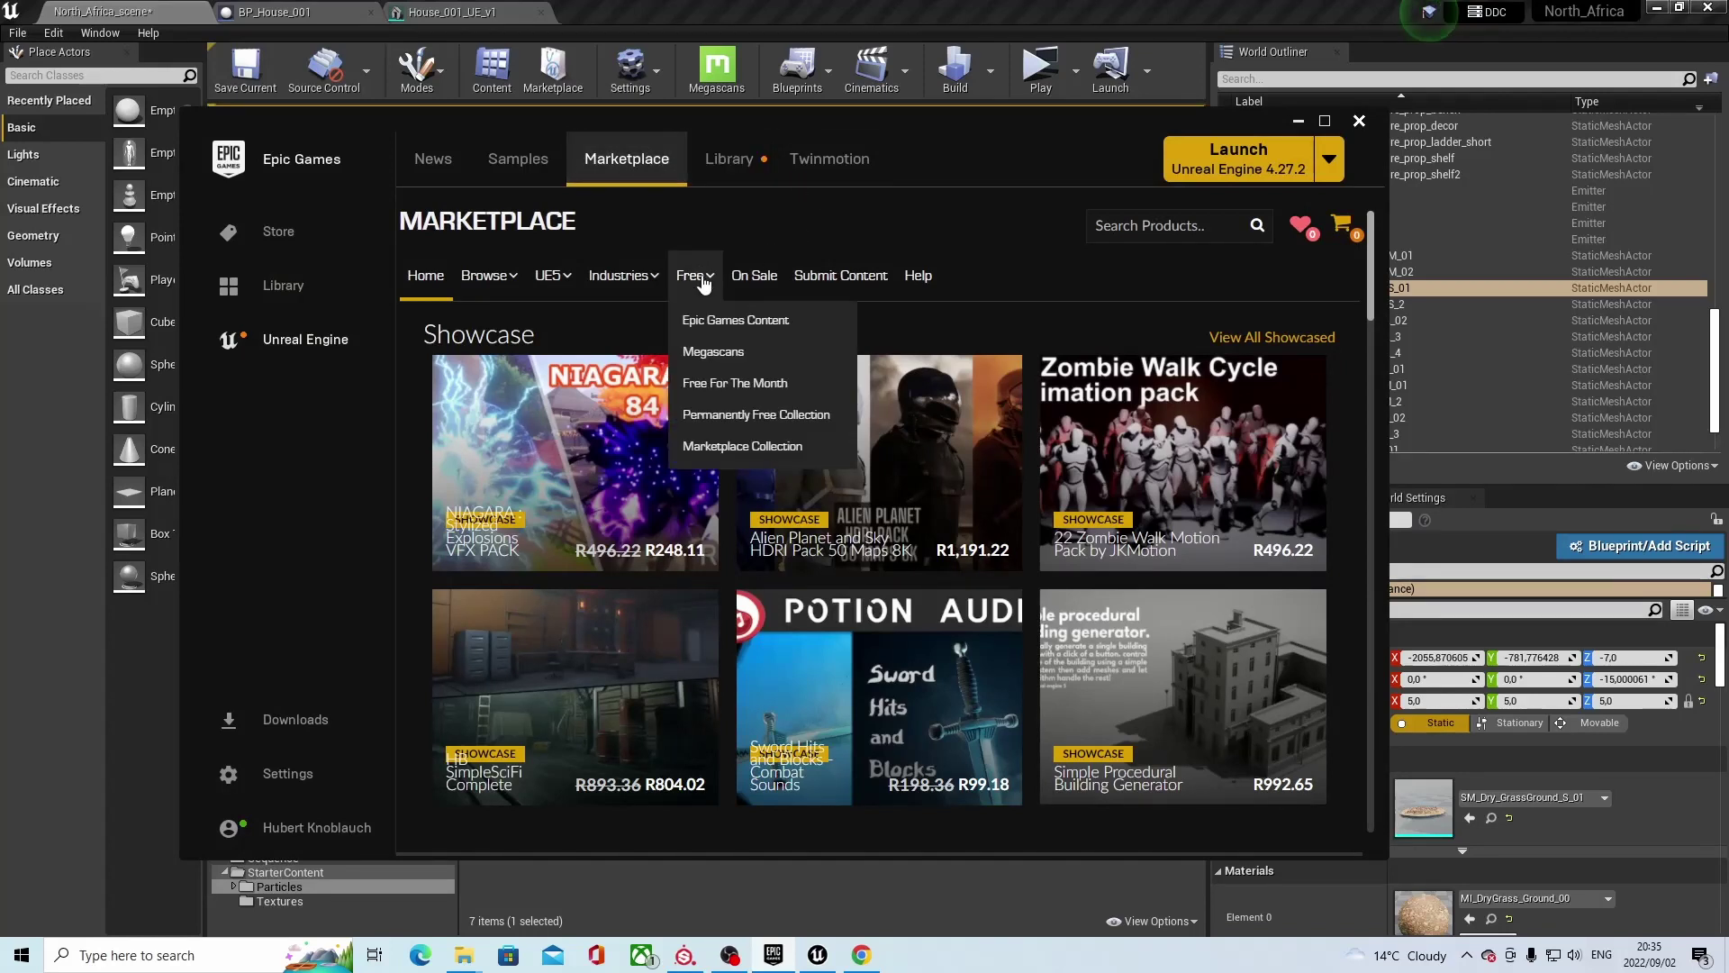
pyautogui.click(746, 357)
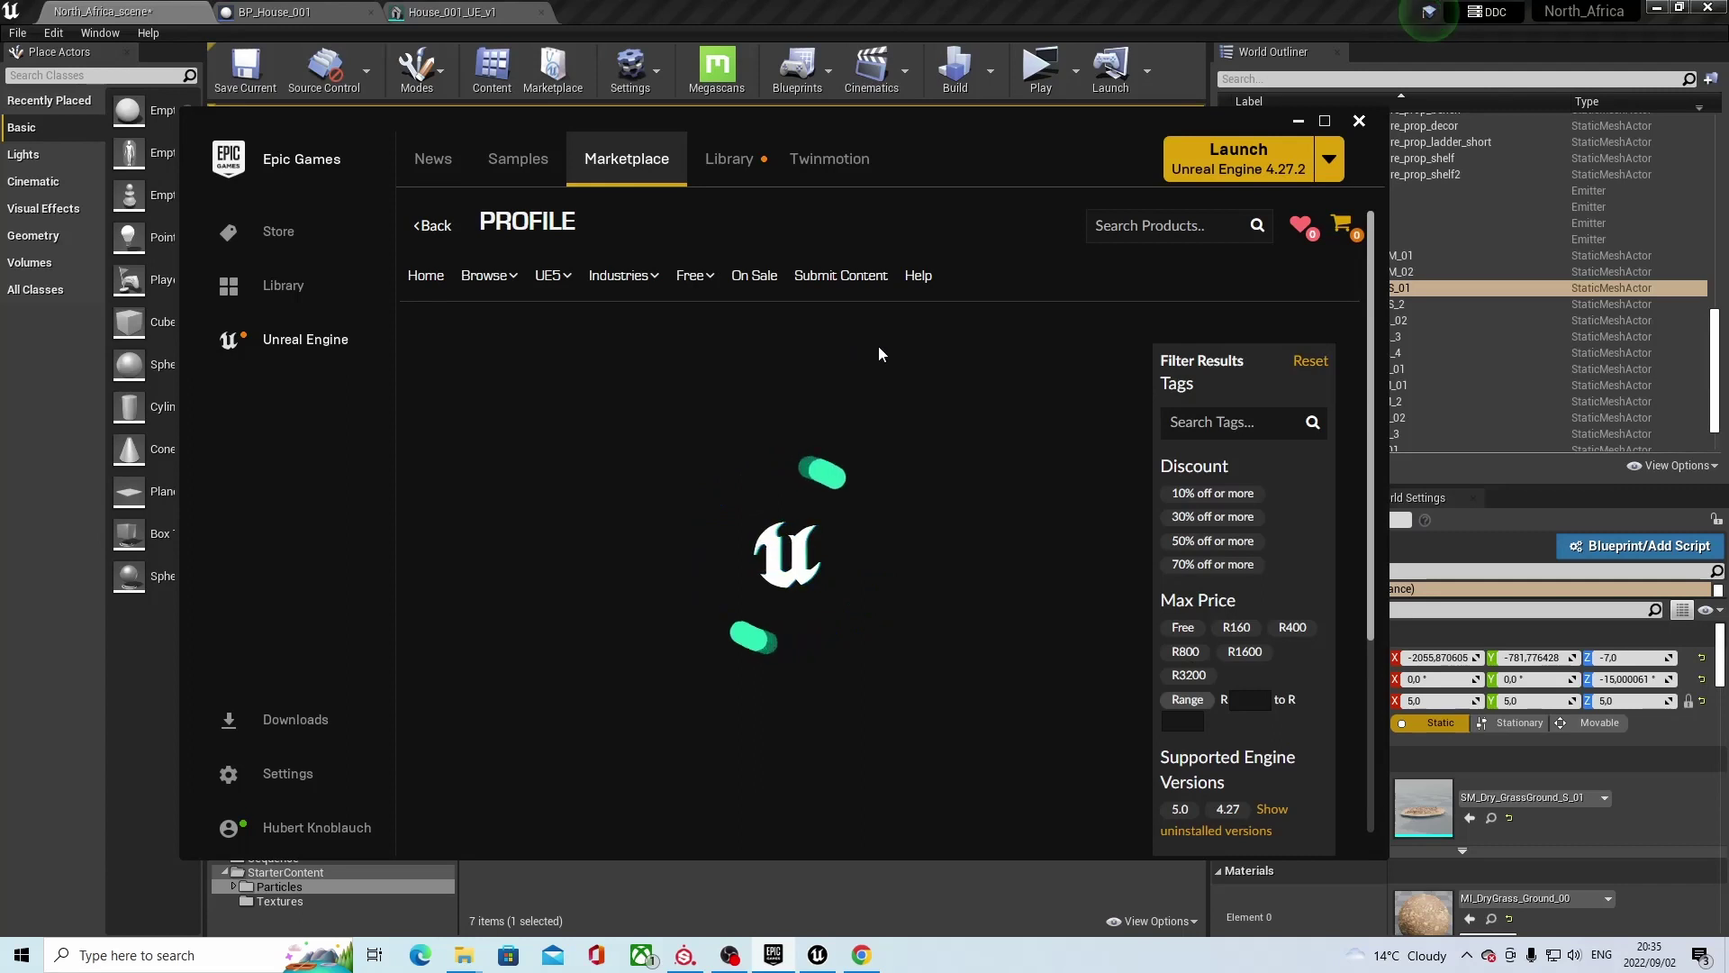
pyautogui.scroll(-5, 991, 445)
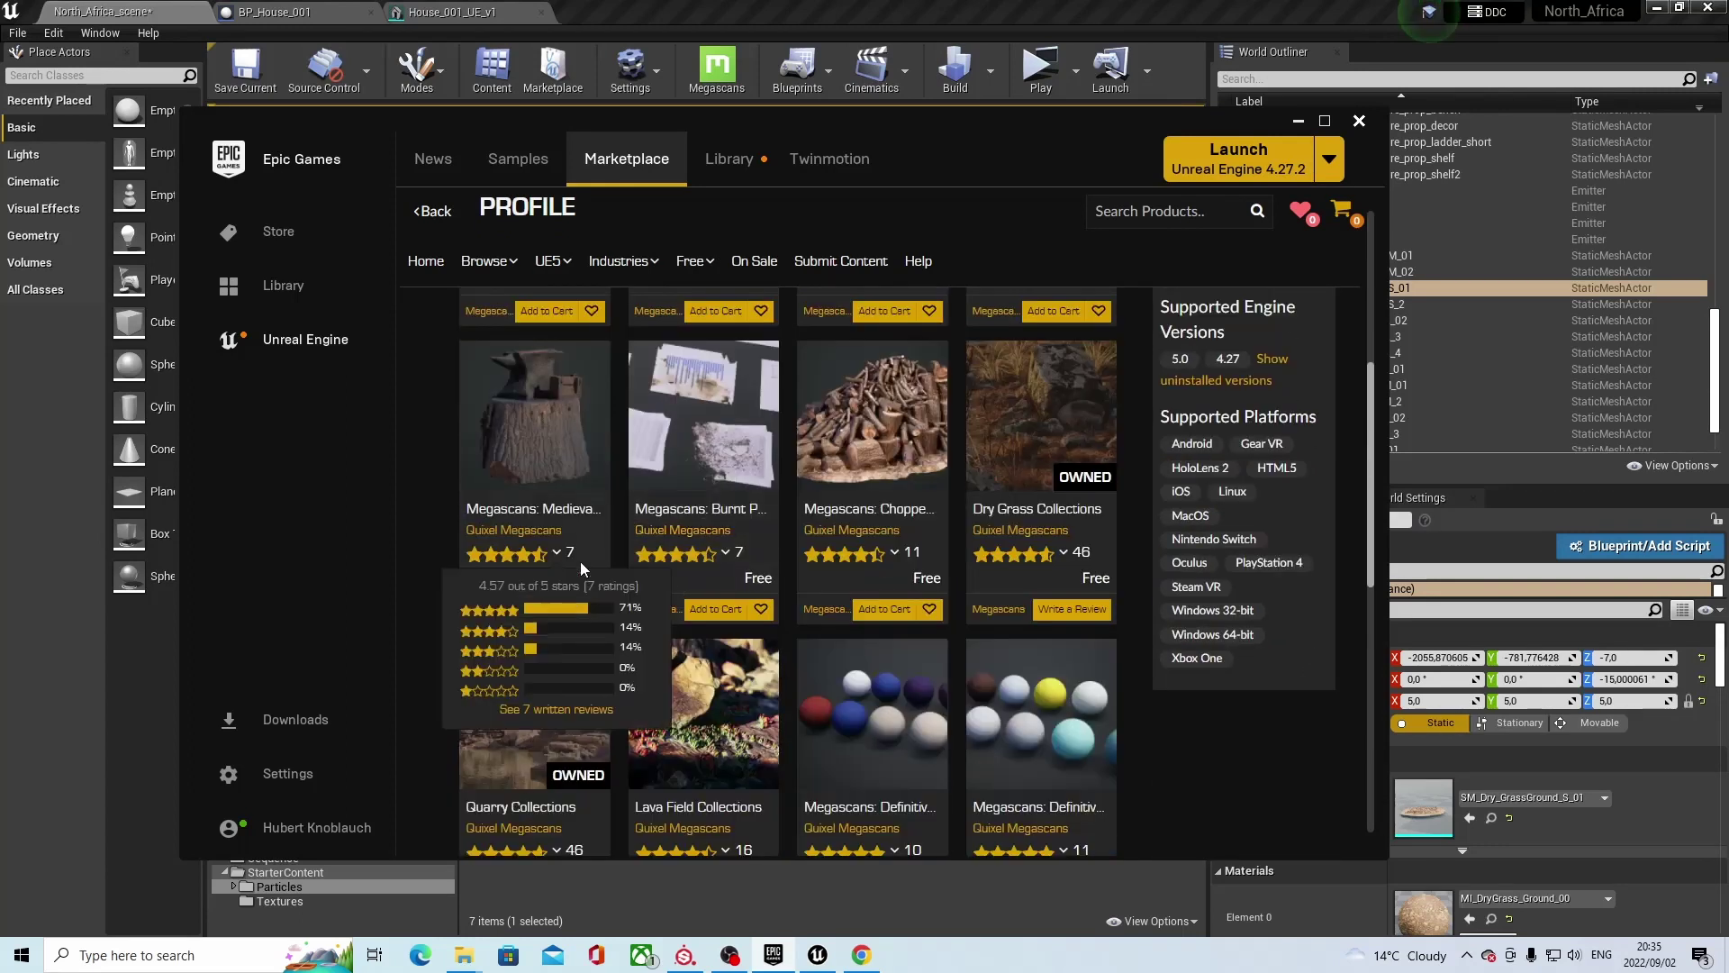
pyautogui.scroll(-1, 580, 560)
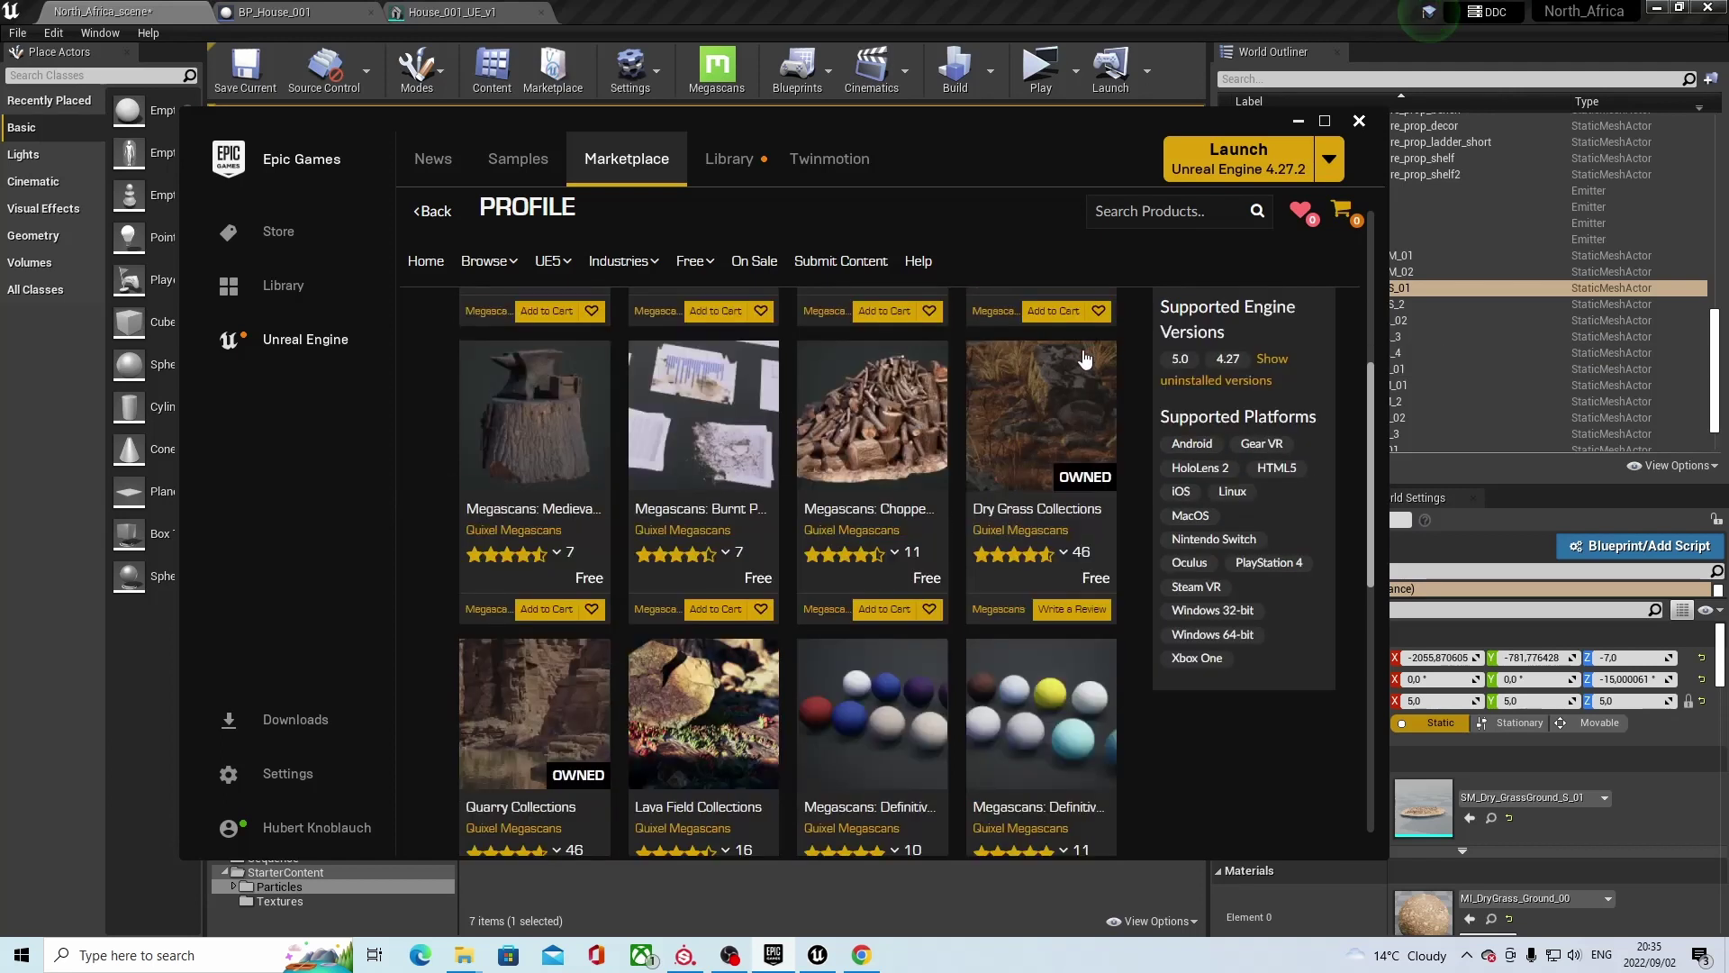
pyautogui.scroll(-1, 909, 504)
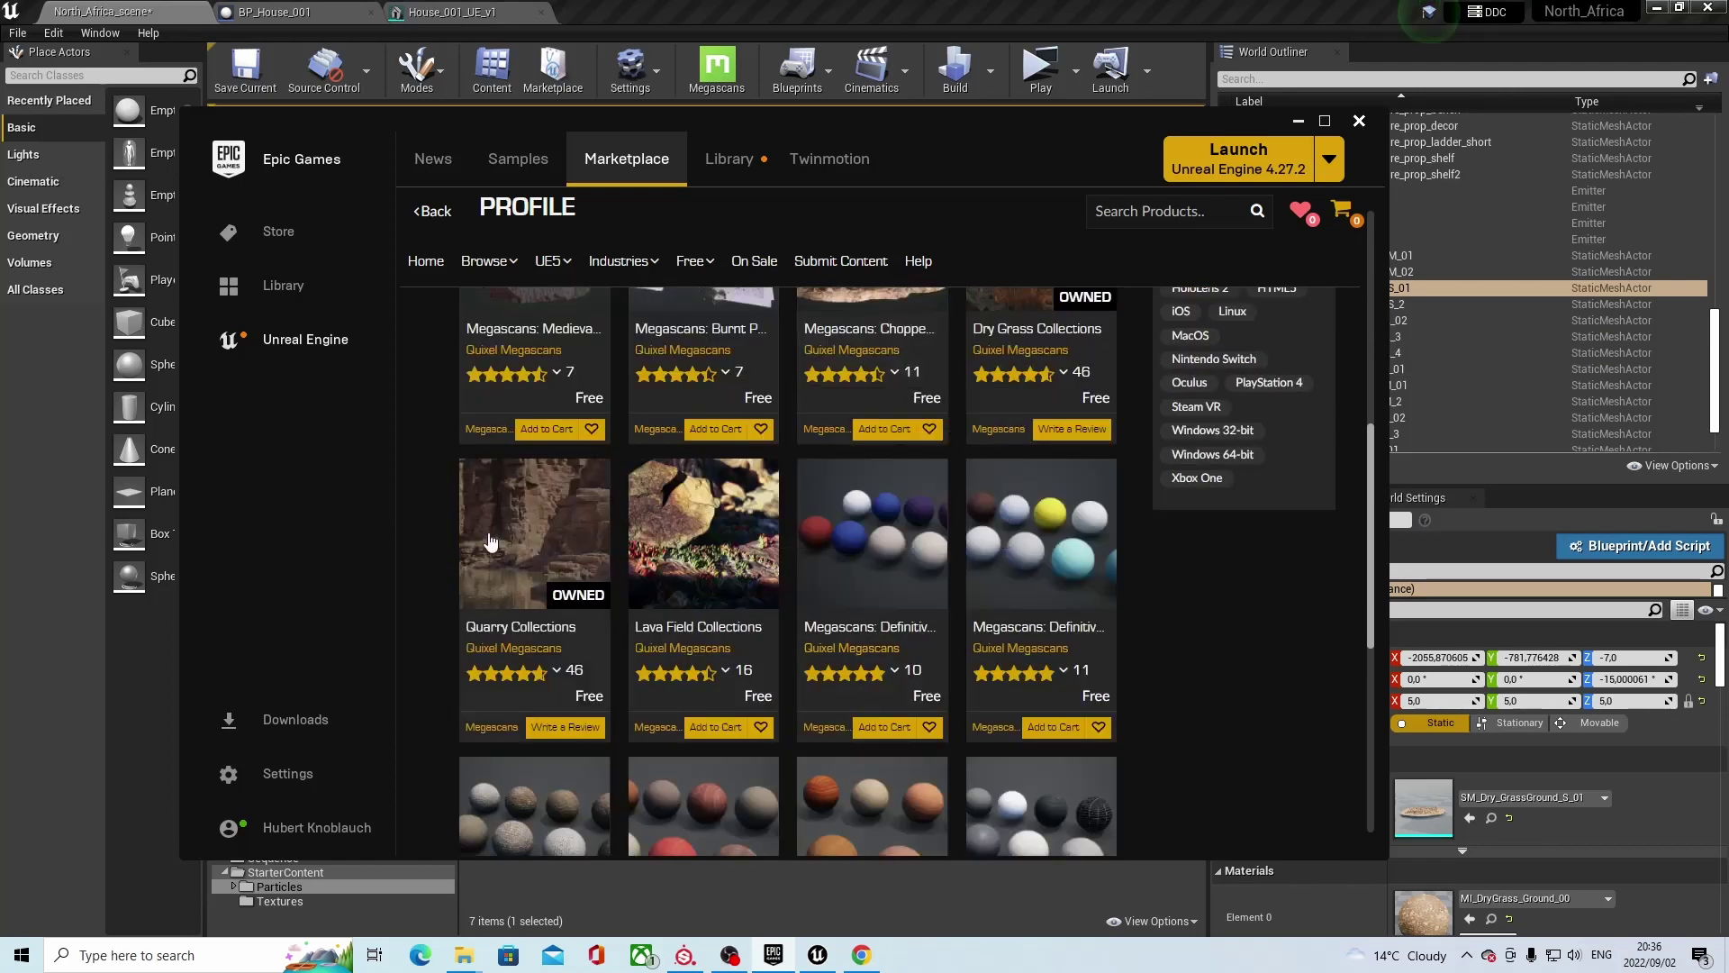
pyautogui.scroll(2, 875, 461)
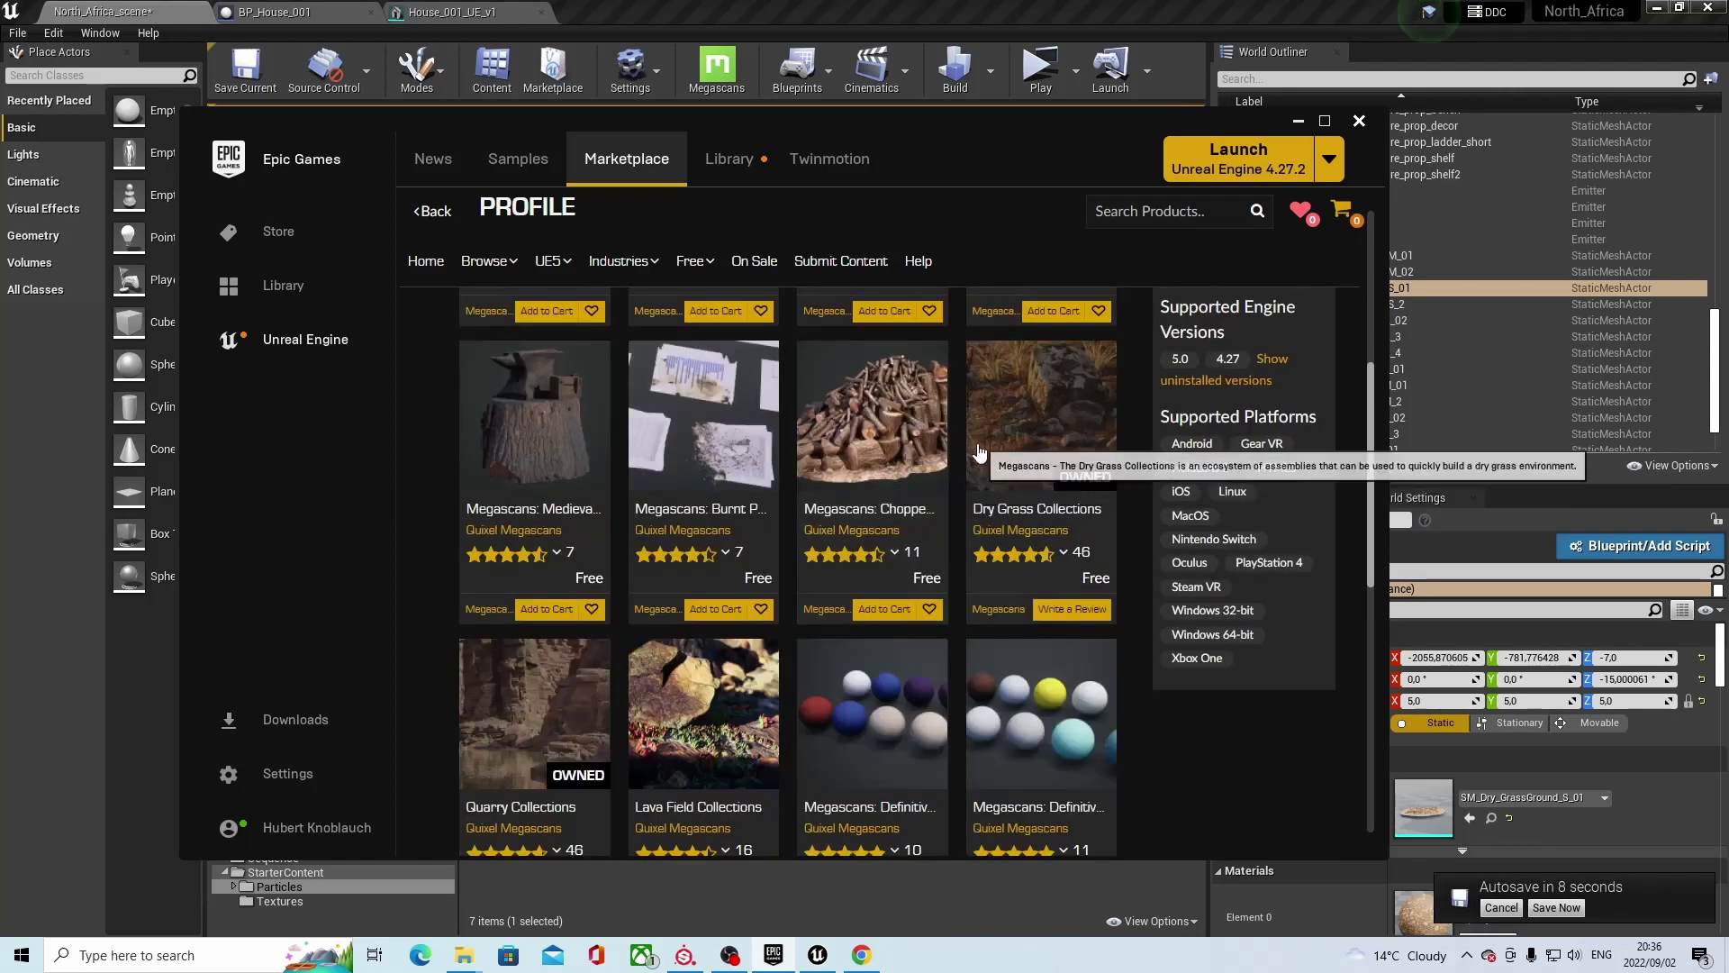
pyautogui.click(882, 455)
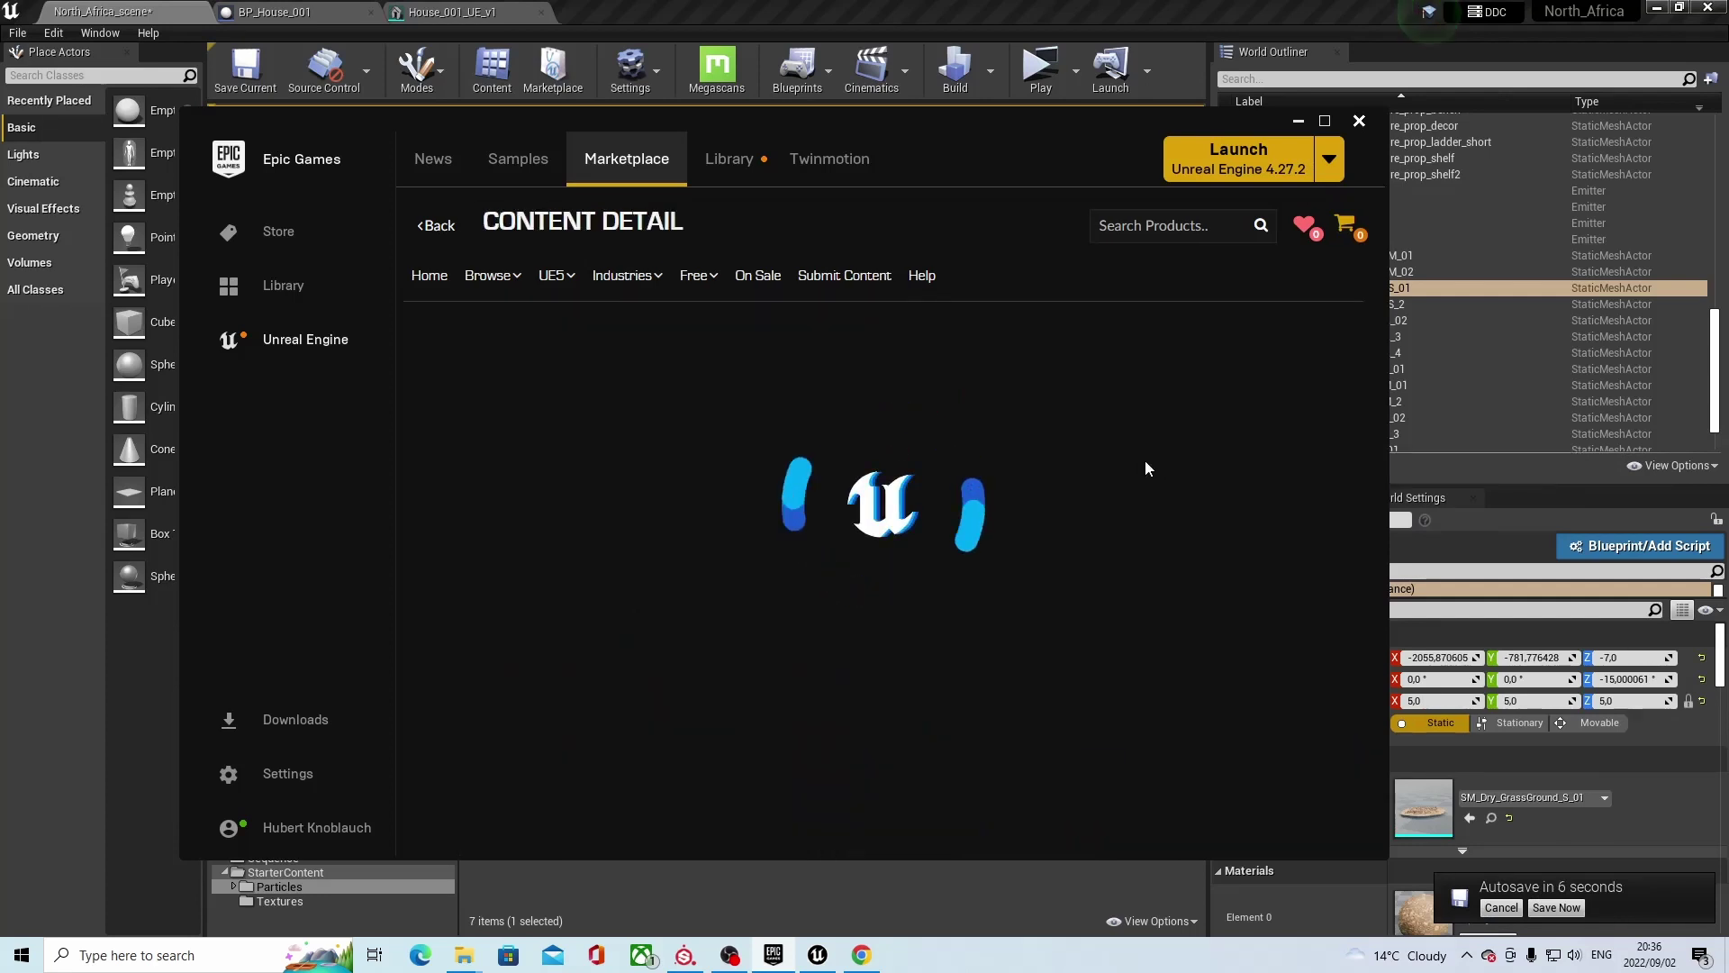
# Claim the Chopped Wood pack for free and scroll through its product details.
pyautogui.scroll(-3, 1192, 479)
pyautogui.scroll(3, 1142, 494)
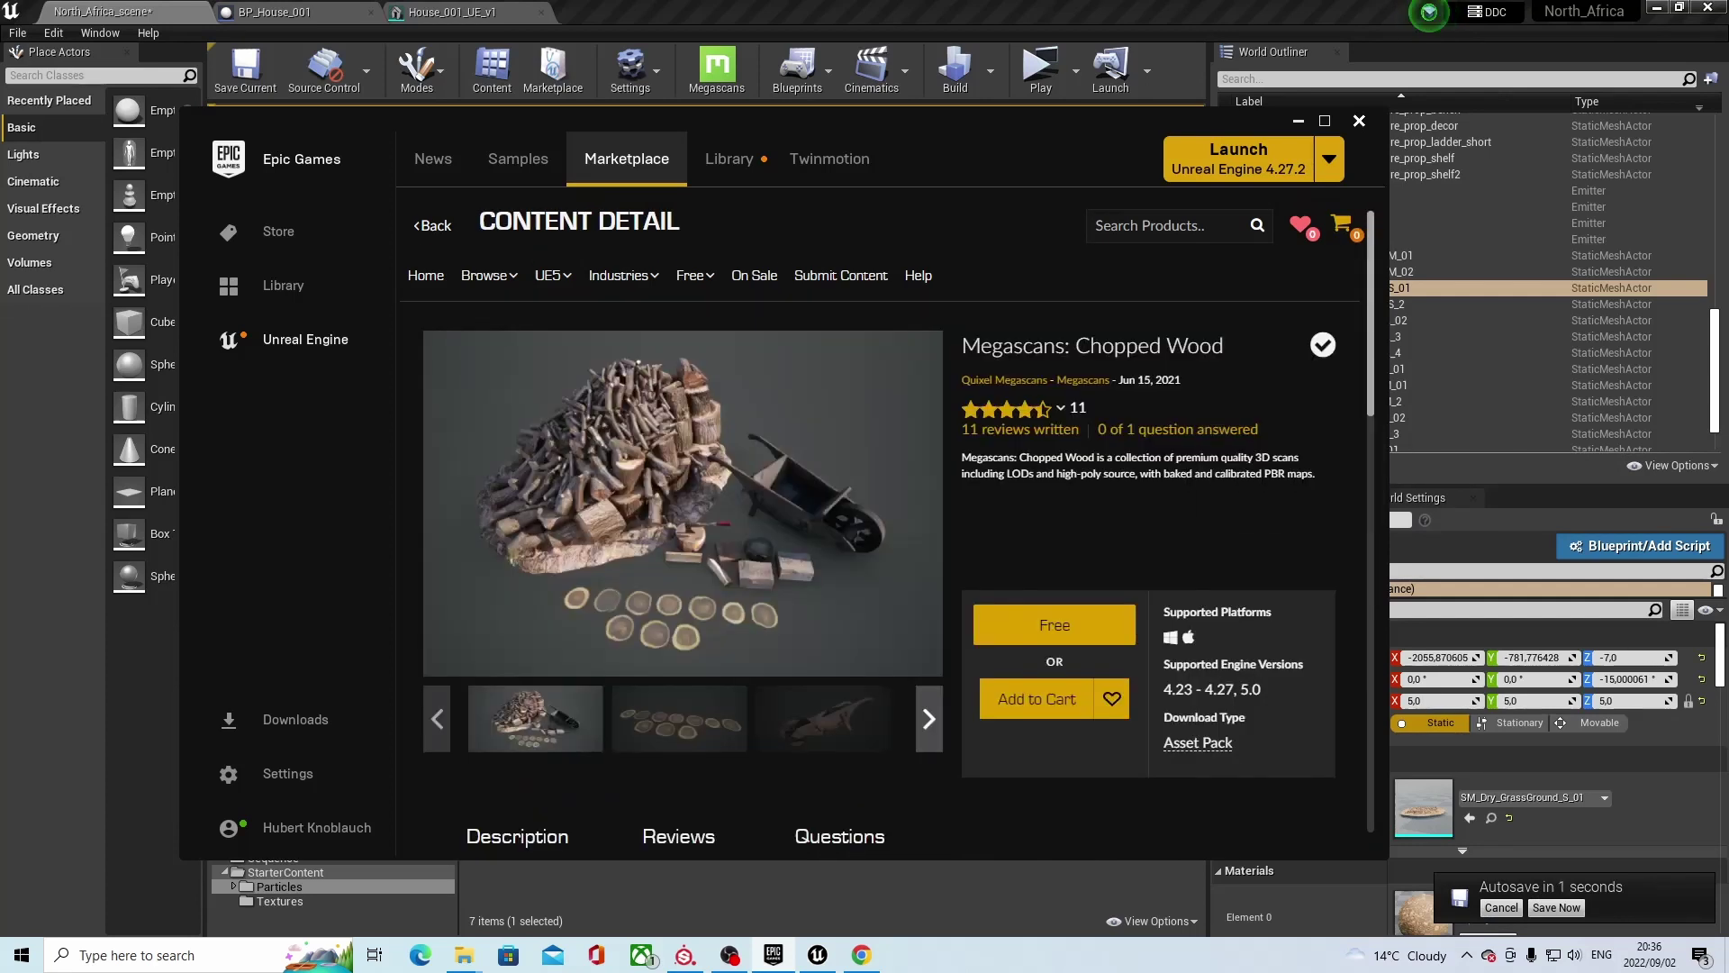
pyautogui.click(1117, 636)
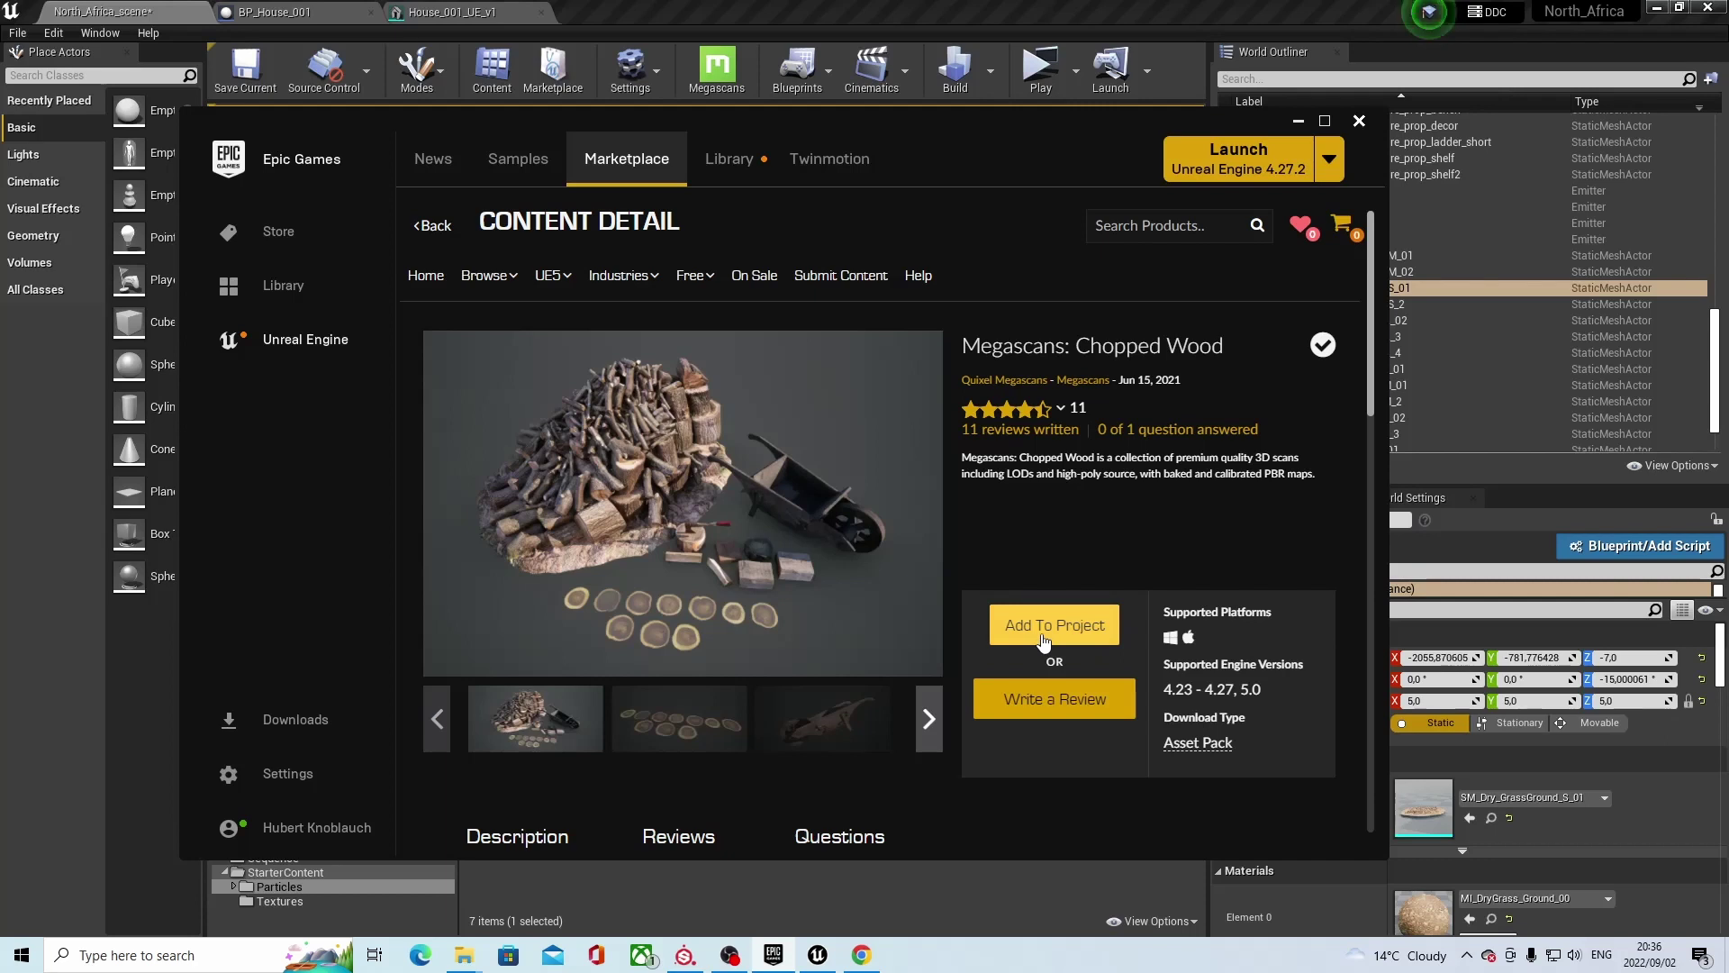
pyautogui.scroll(-15, 1081, 623)
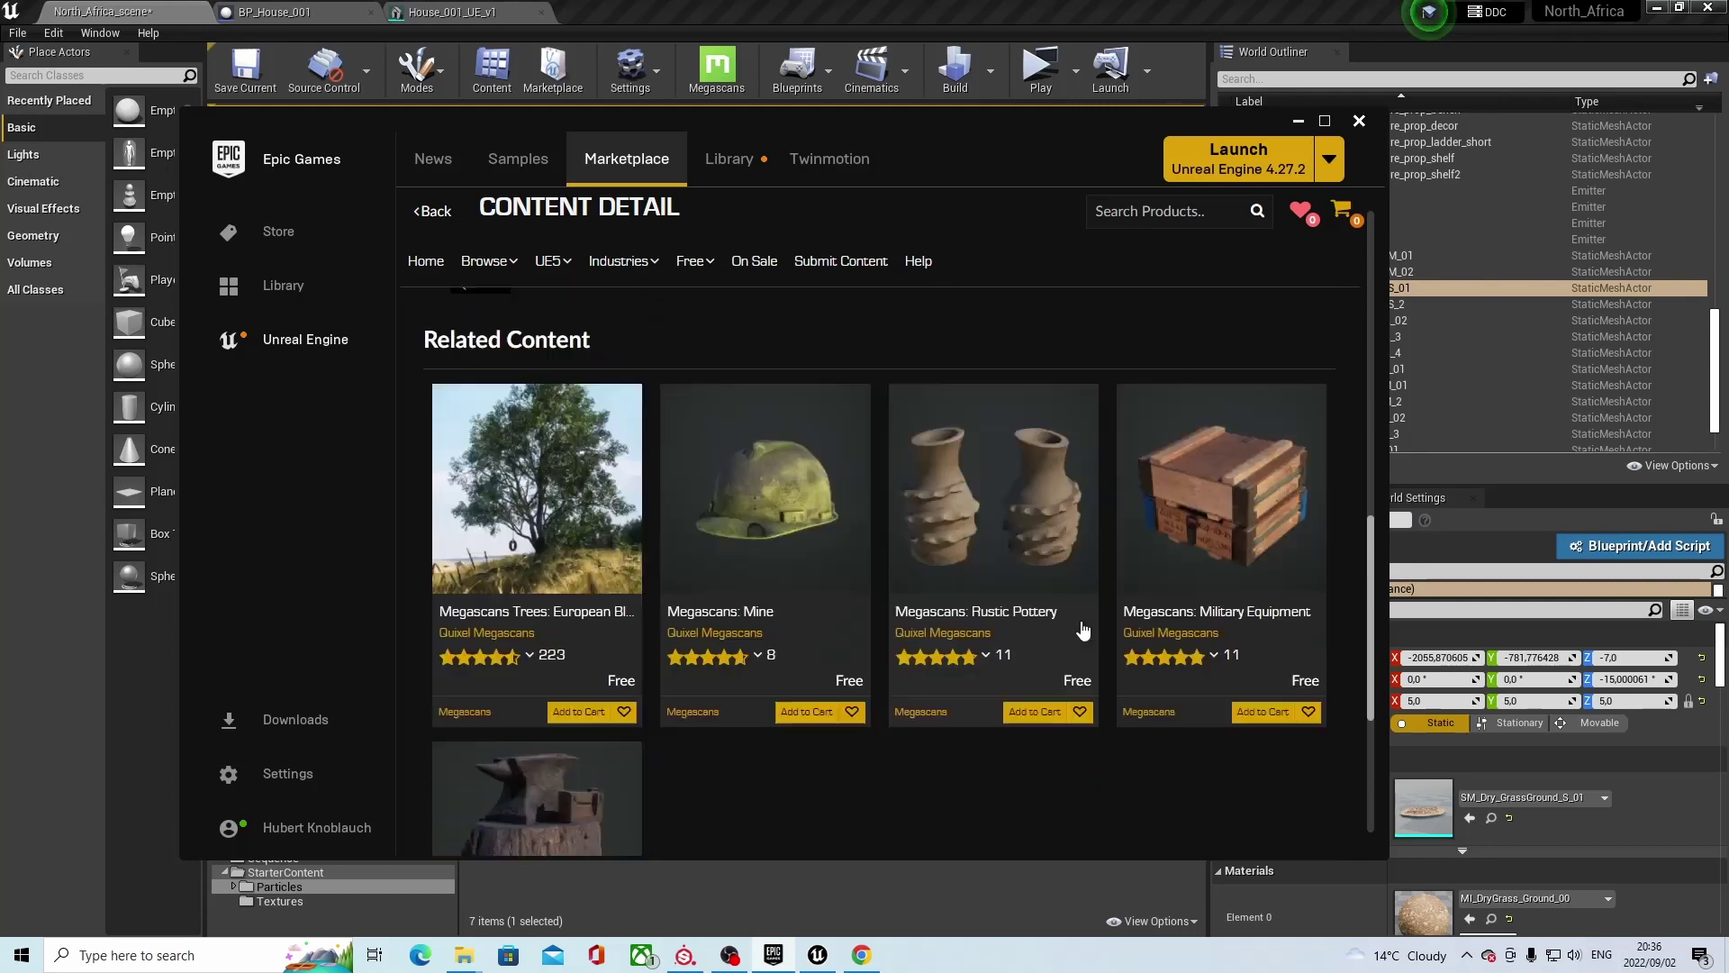
pyautogui.scroll(-2, 1078, 622)
pyautogui.scroll(15, 1078, 622)
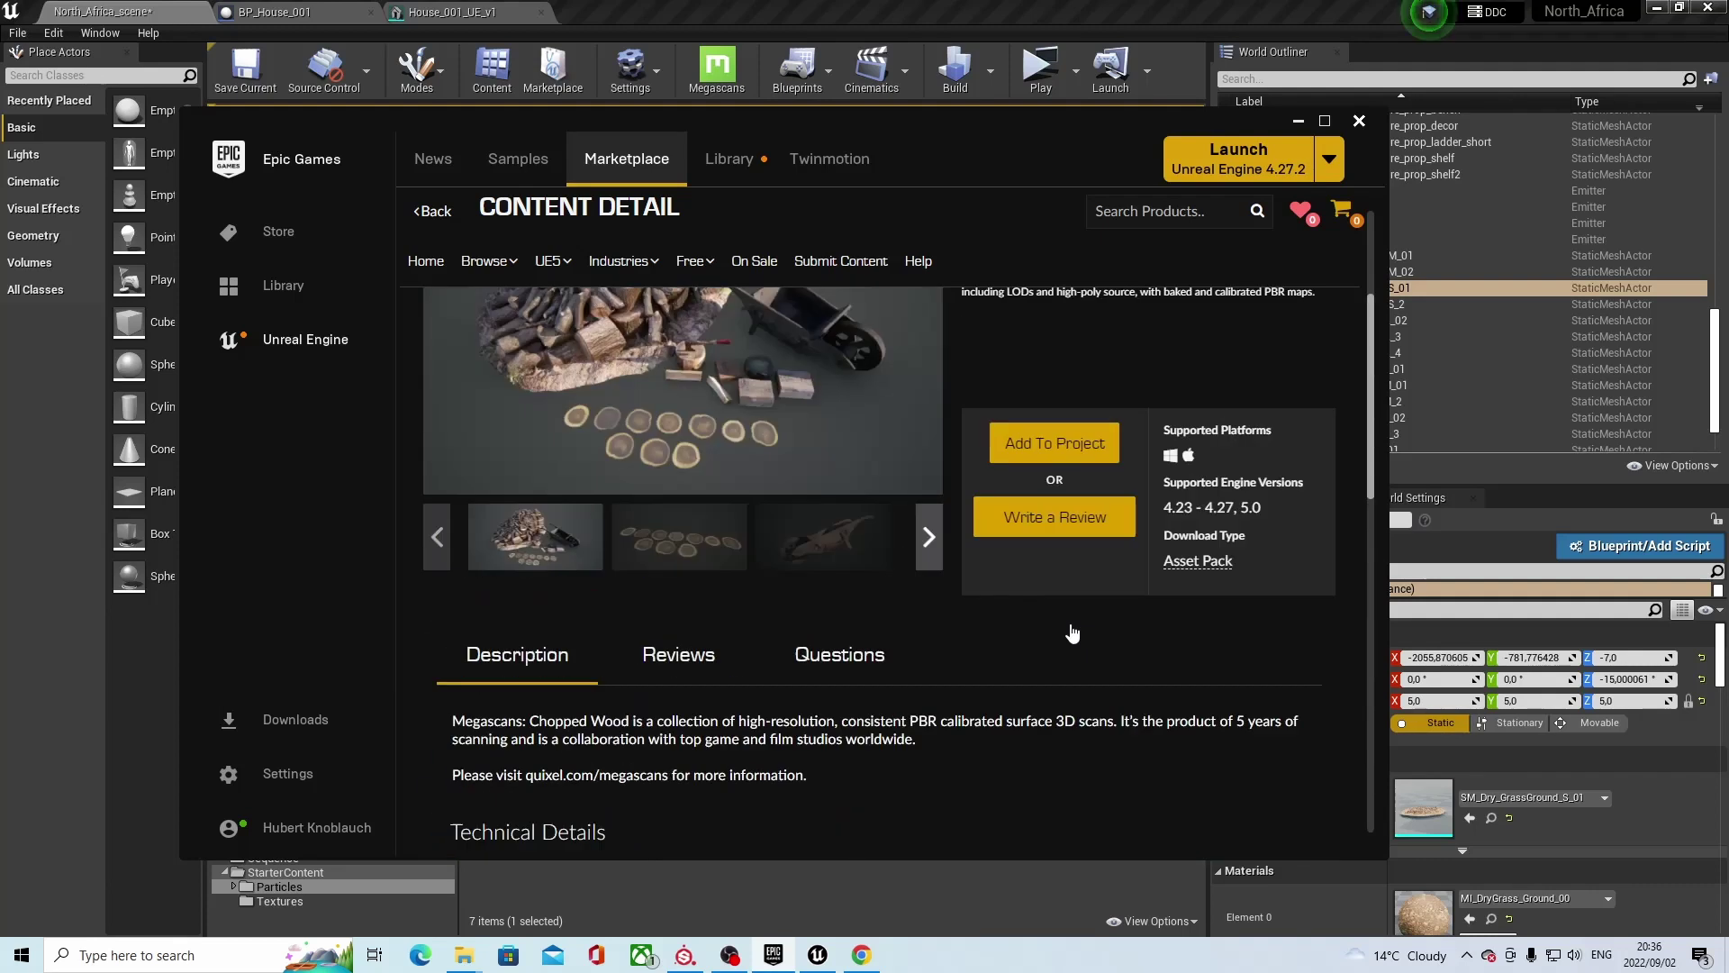
pyautogui.scroll(-3, 1104, 511)
pyautogui.scroll(3, 1104, 510)
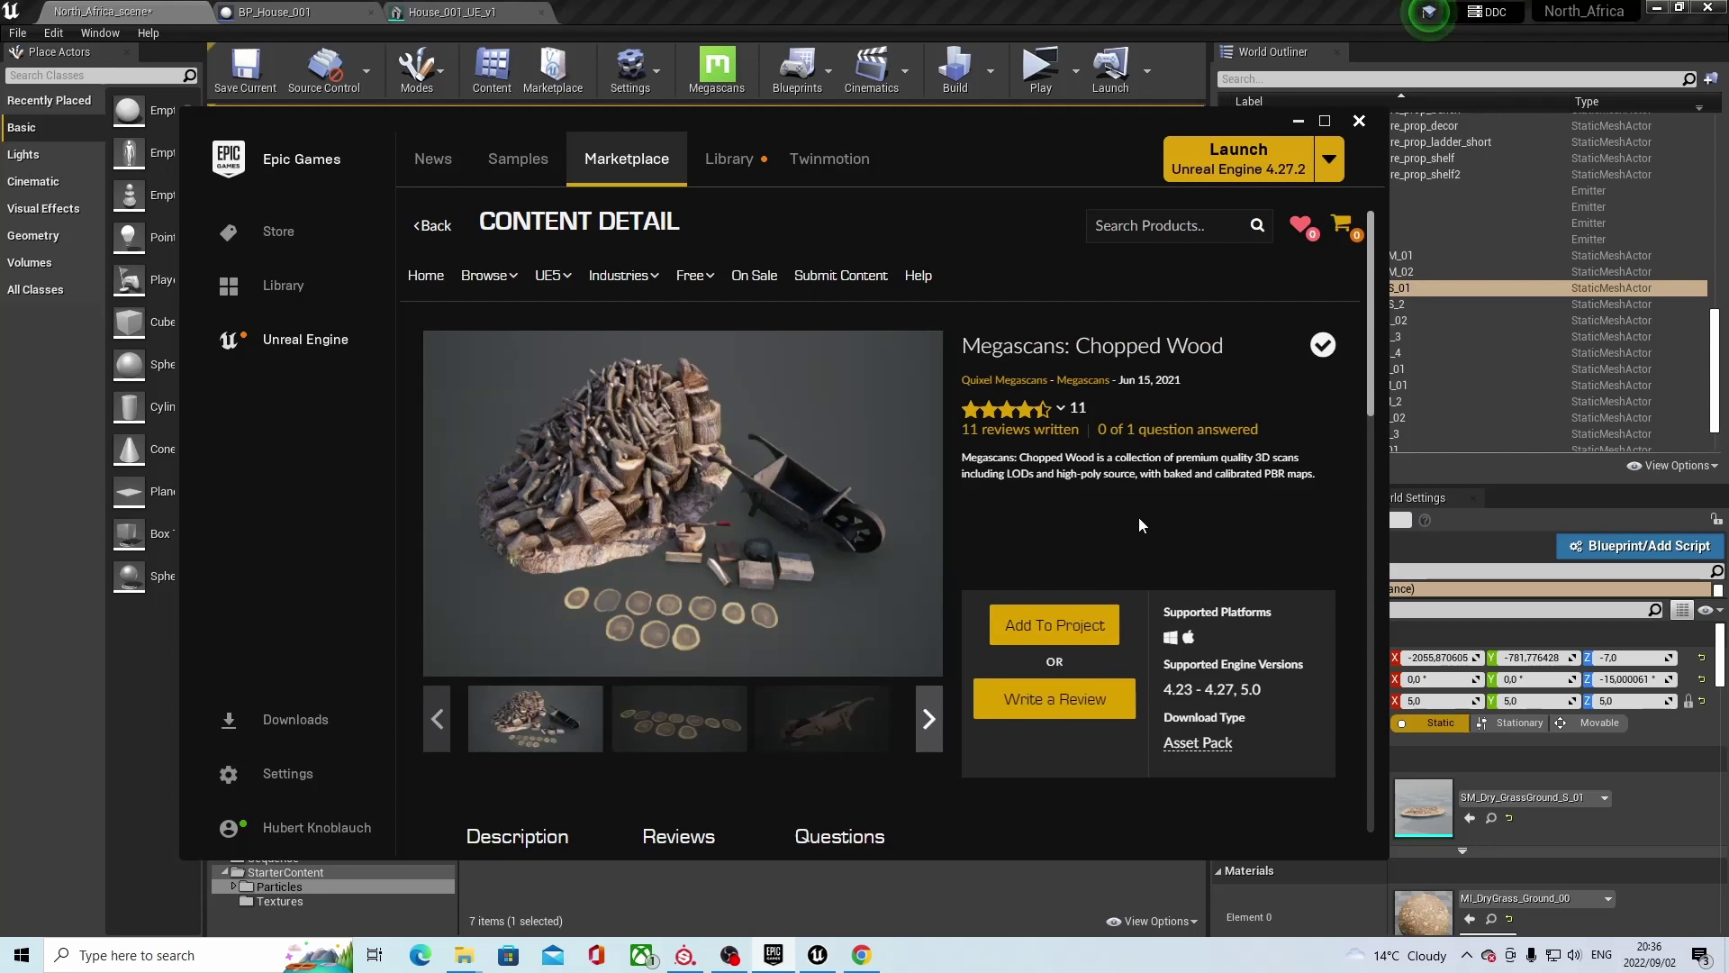
# Minimize the launcher and expand the Megascans folder down to its 3D_Assets subfolder.
pyautogui.click(1298, 123)
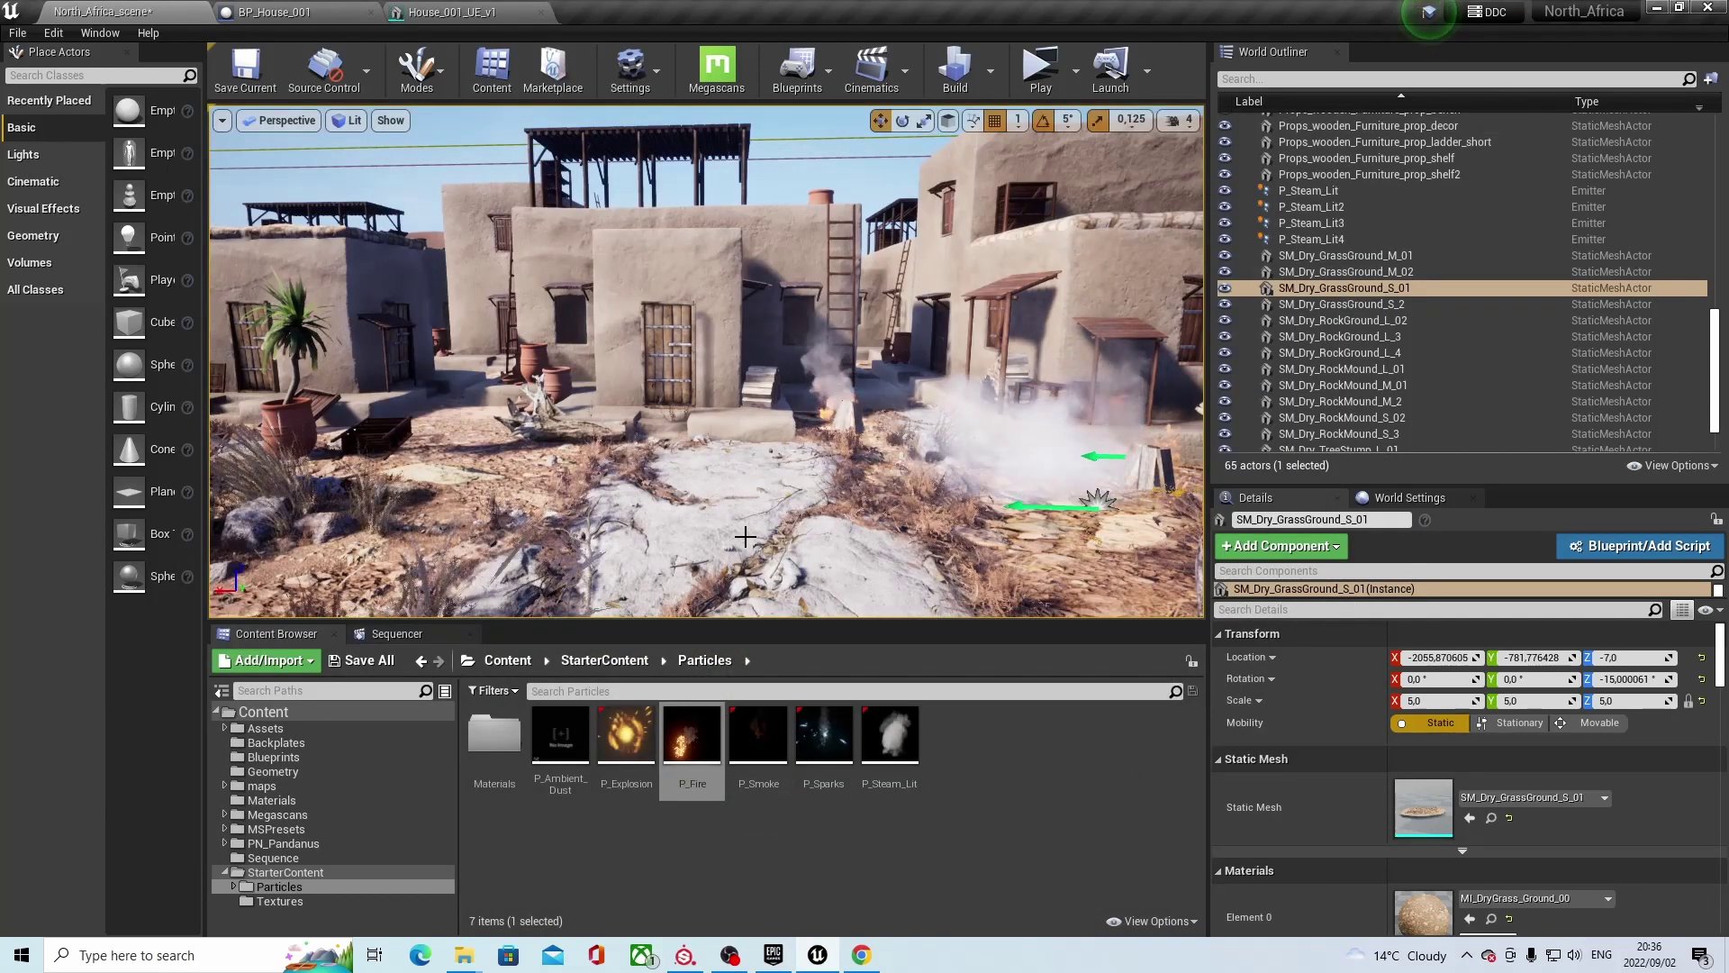
pyautogui.click(263, 815)
pyautogui.click(227, 815)
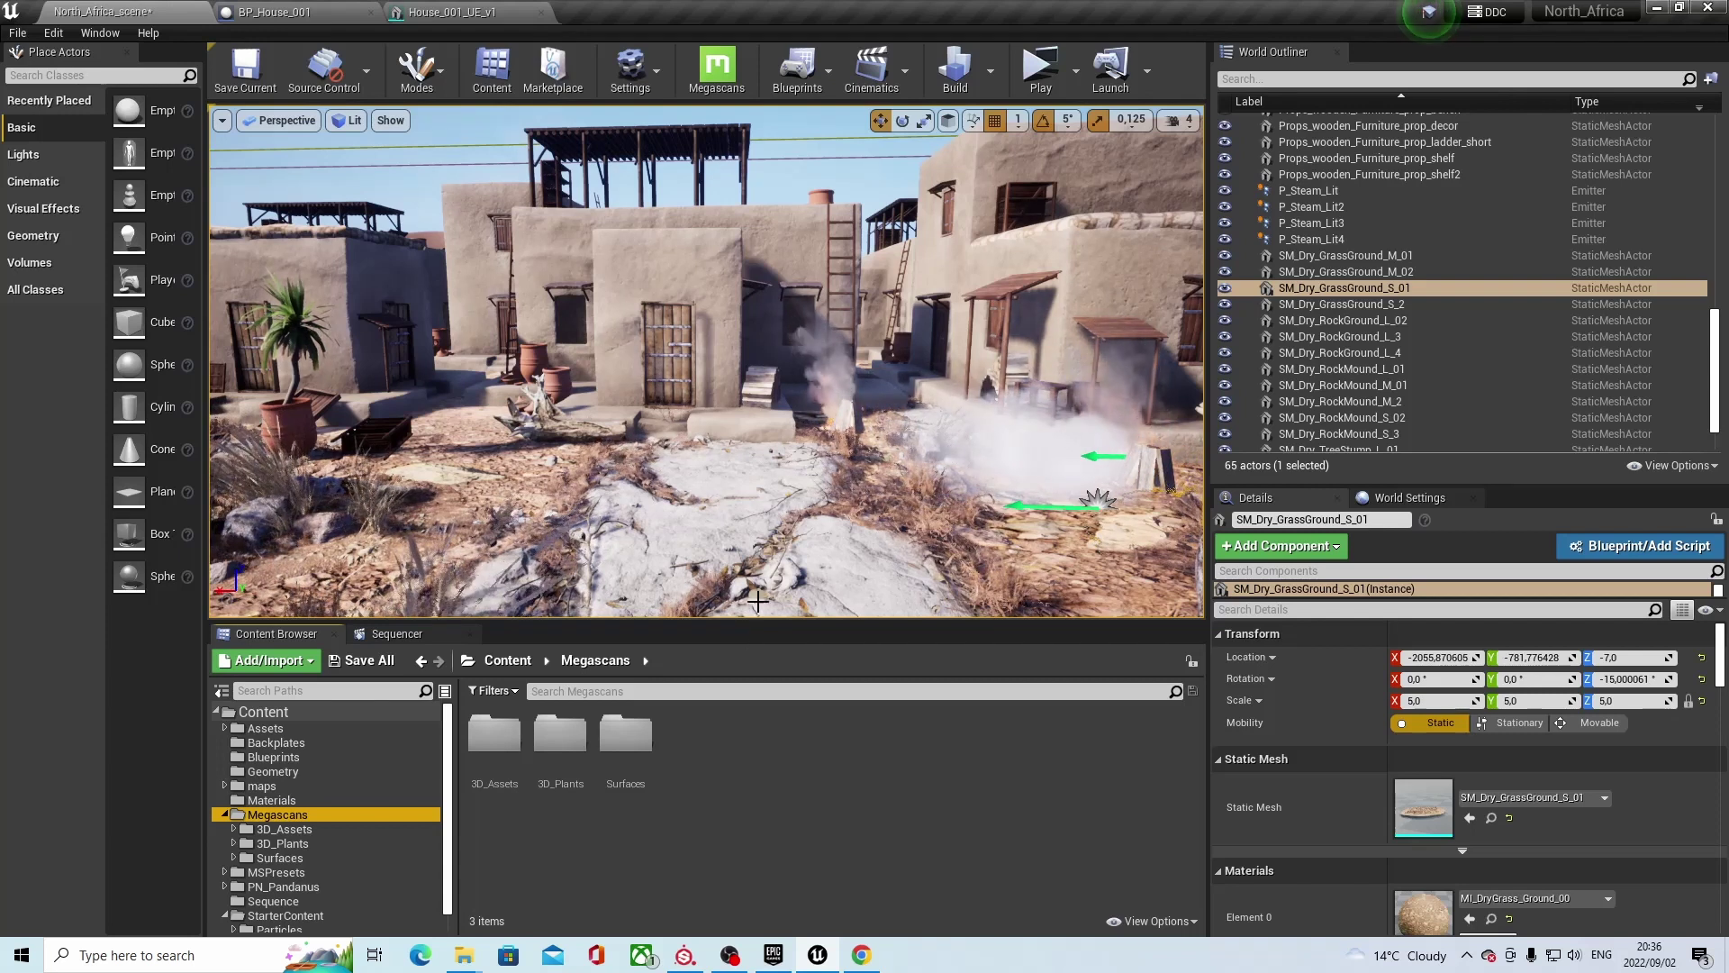
pyautogui.moveTo(697, 516); pyautogui.dragTo(655, 552, button='right')
pyautogui.click(240, 830)
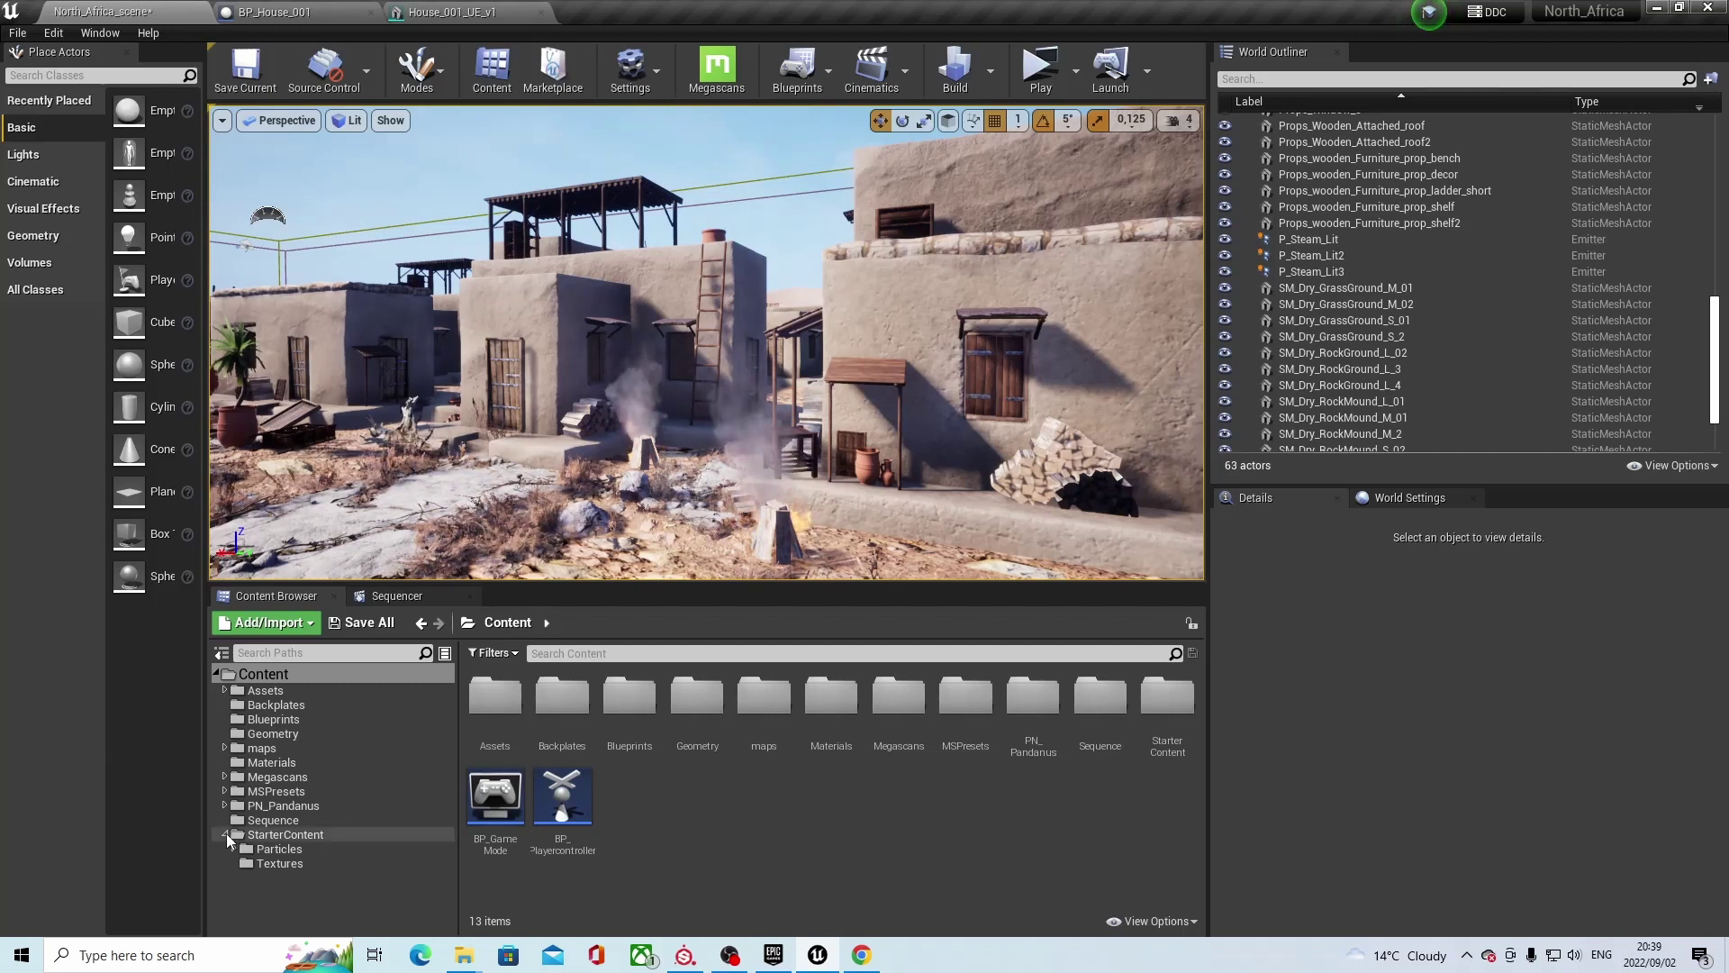
# Add a Level Sequence to the Sequence folder, keeping the default name NewLevelSequence.
pyautogui.click(260, 821)
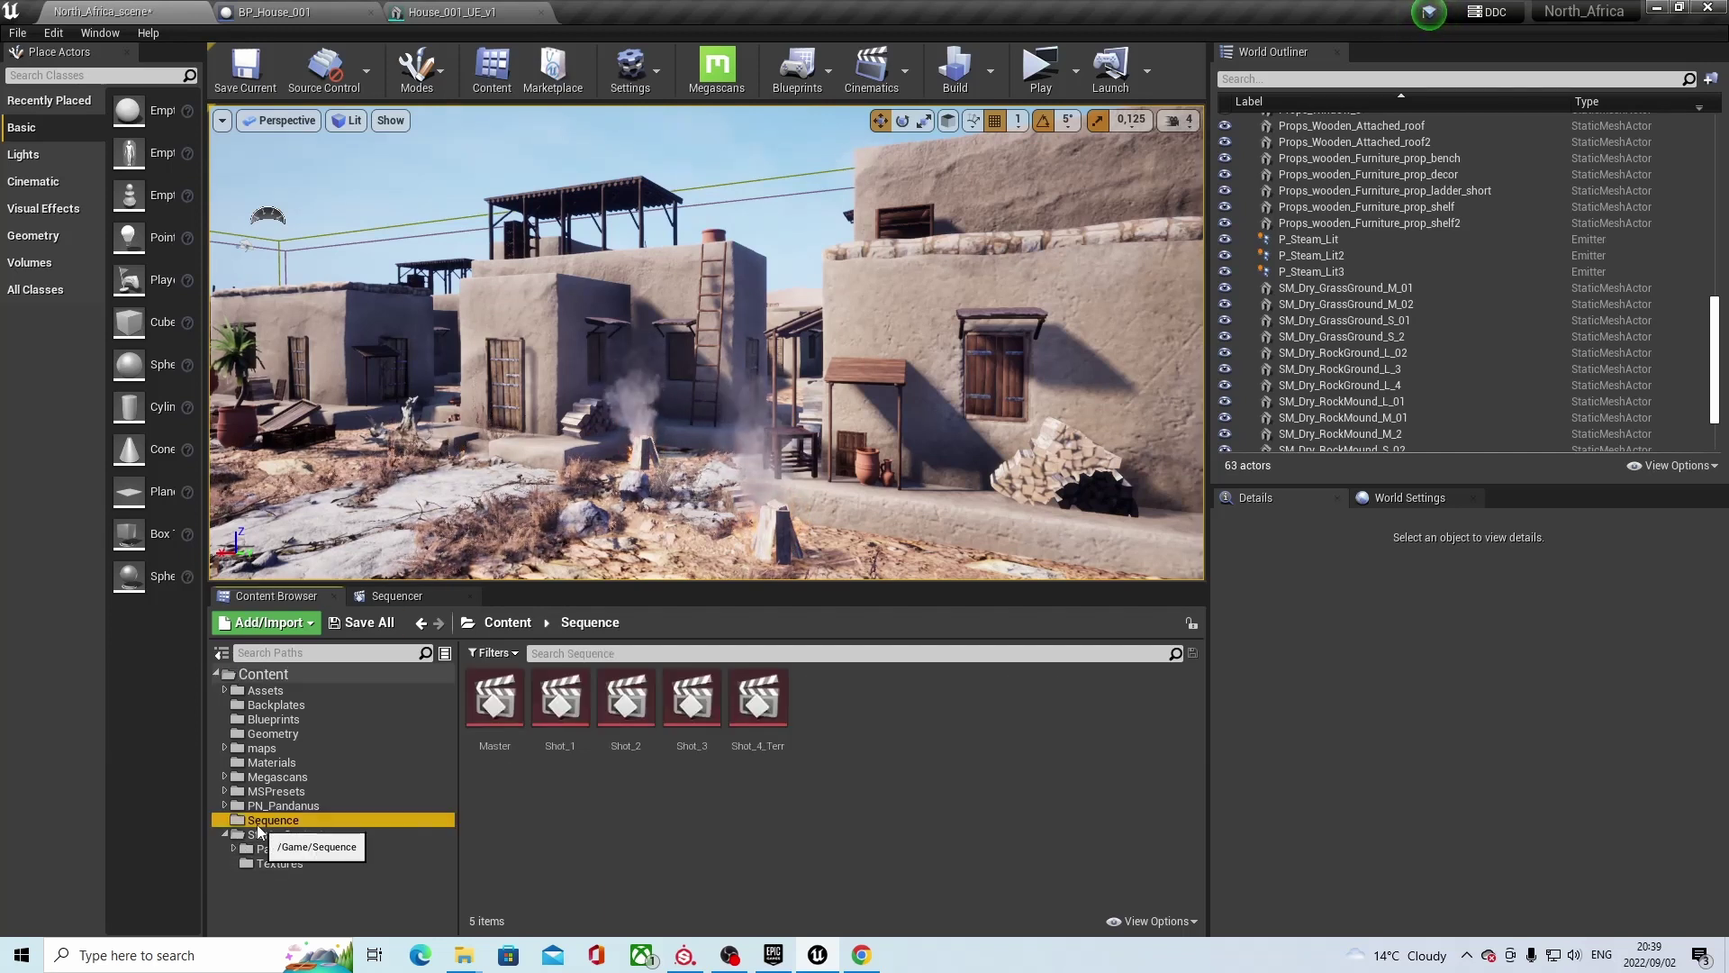
pyautogui.rightClick(842, 701)
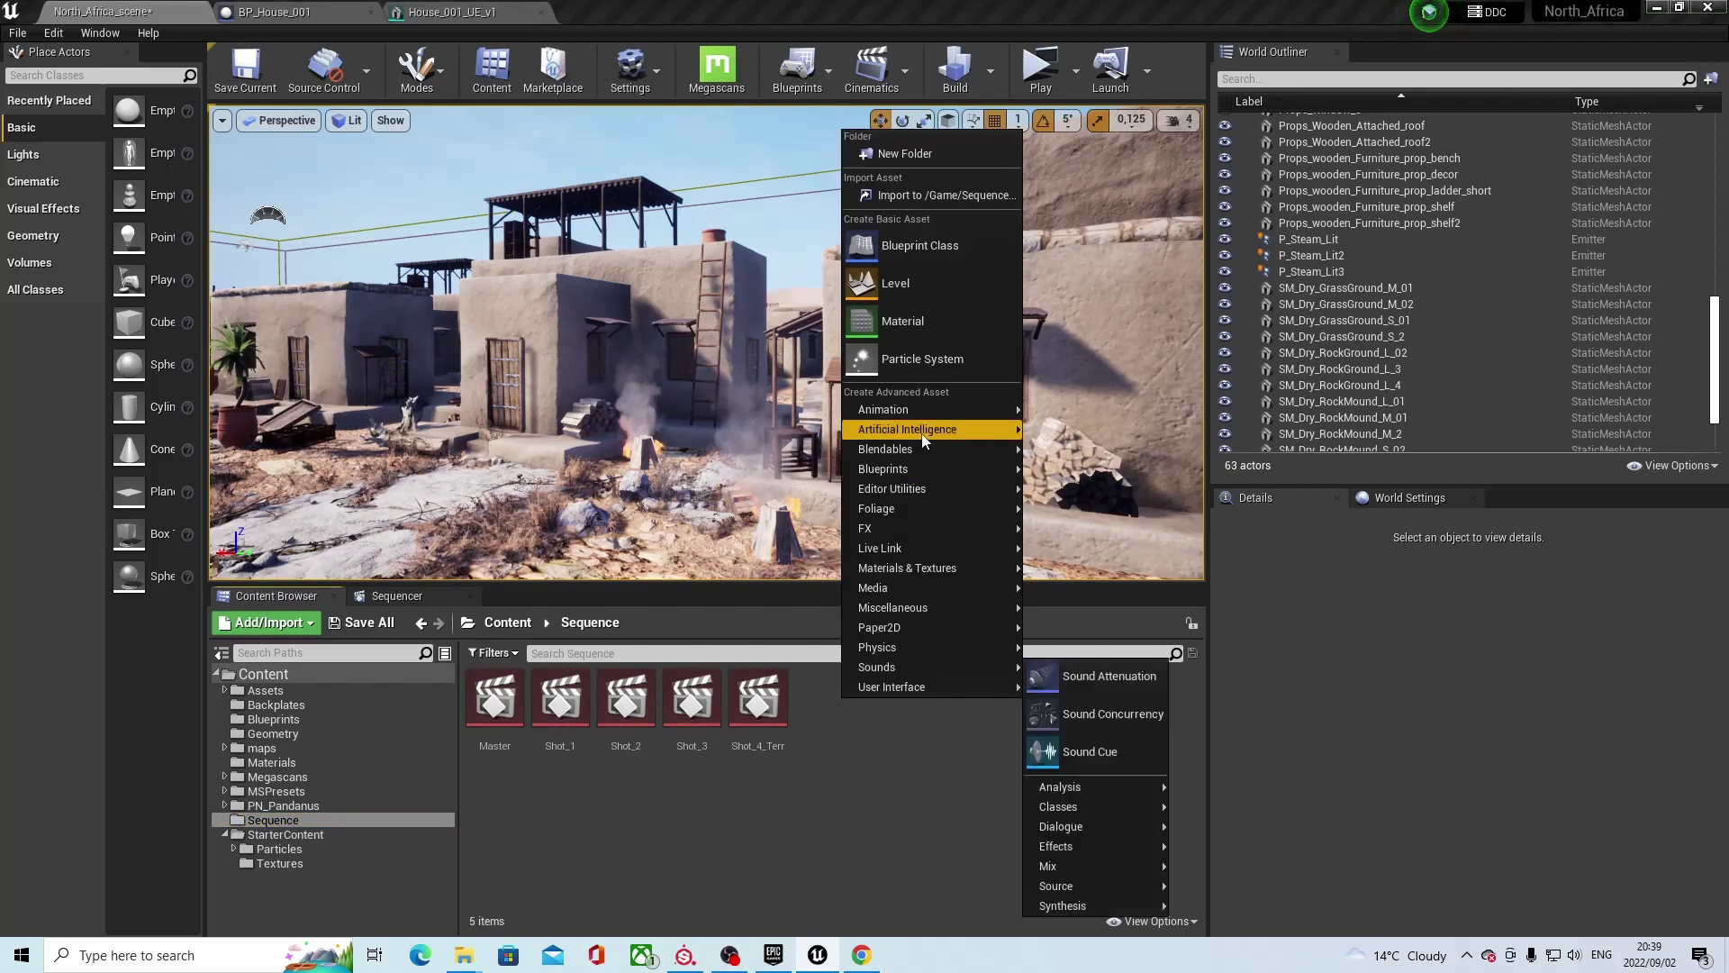
pyautogui.moveTo(910, 410)
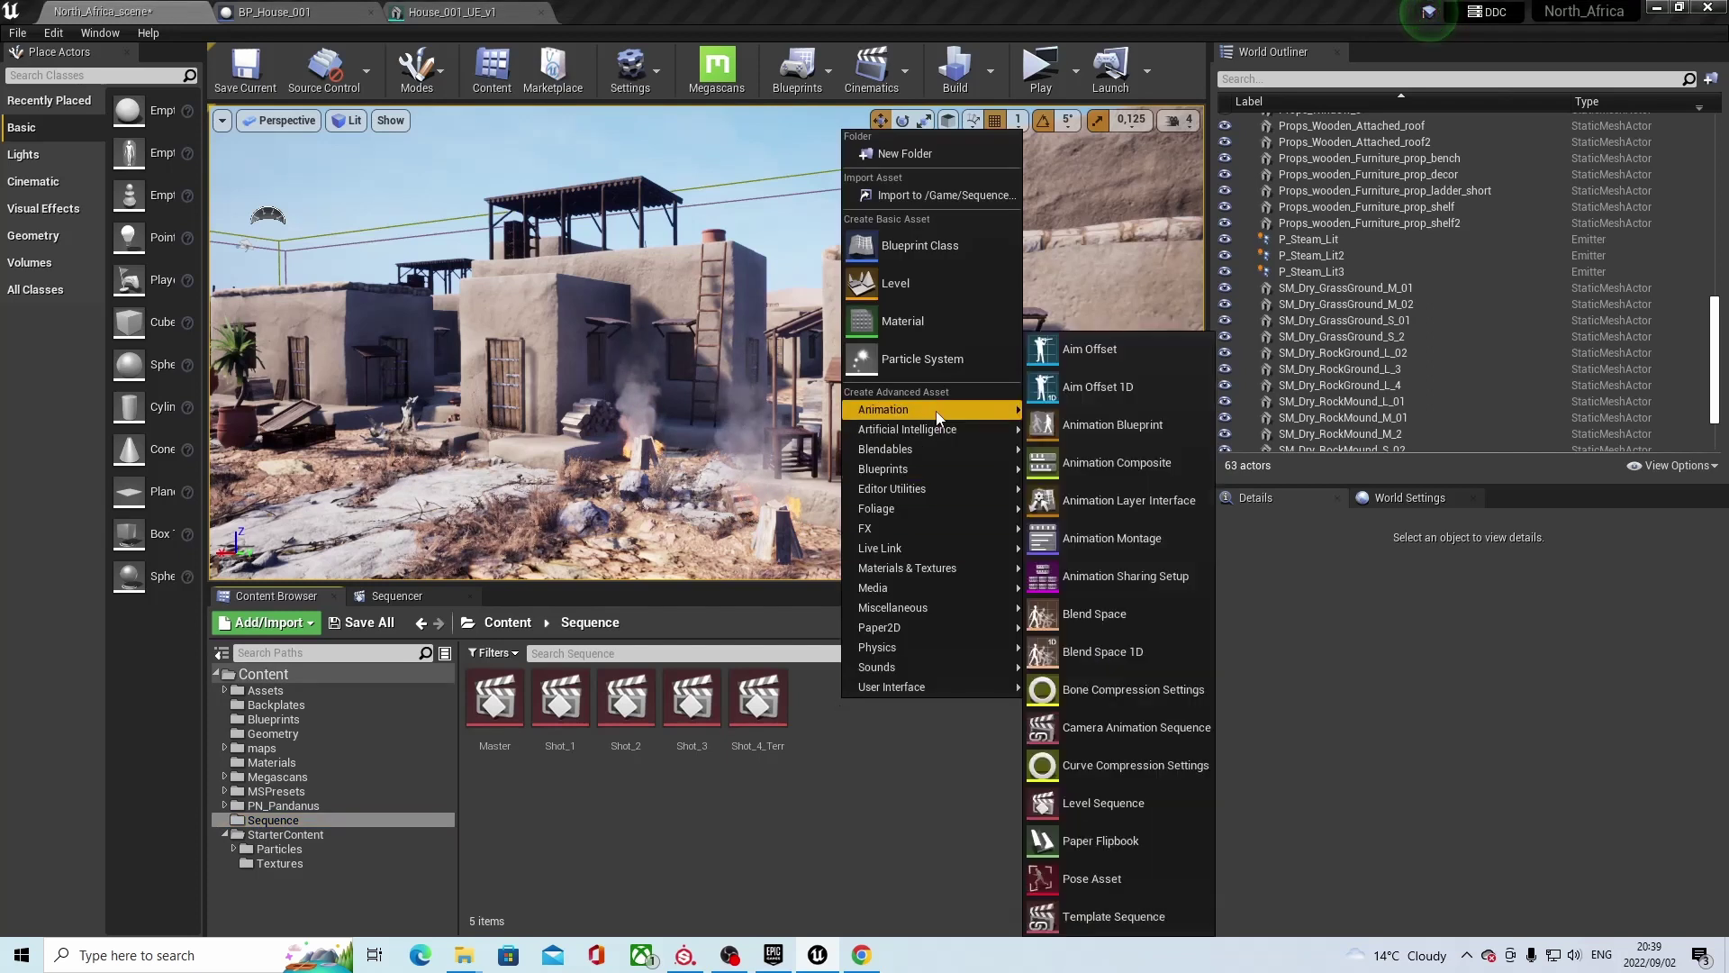
pyautogui.click(1117, 804)
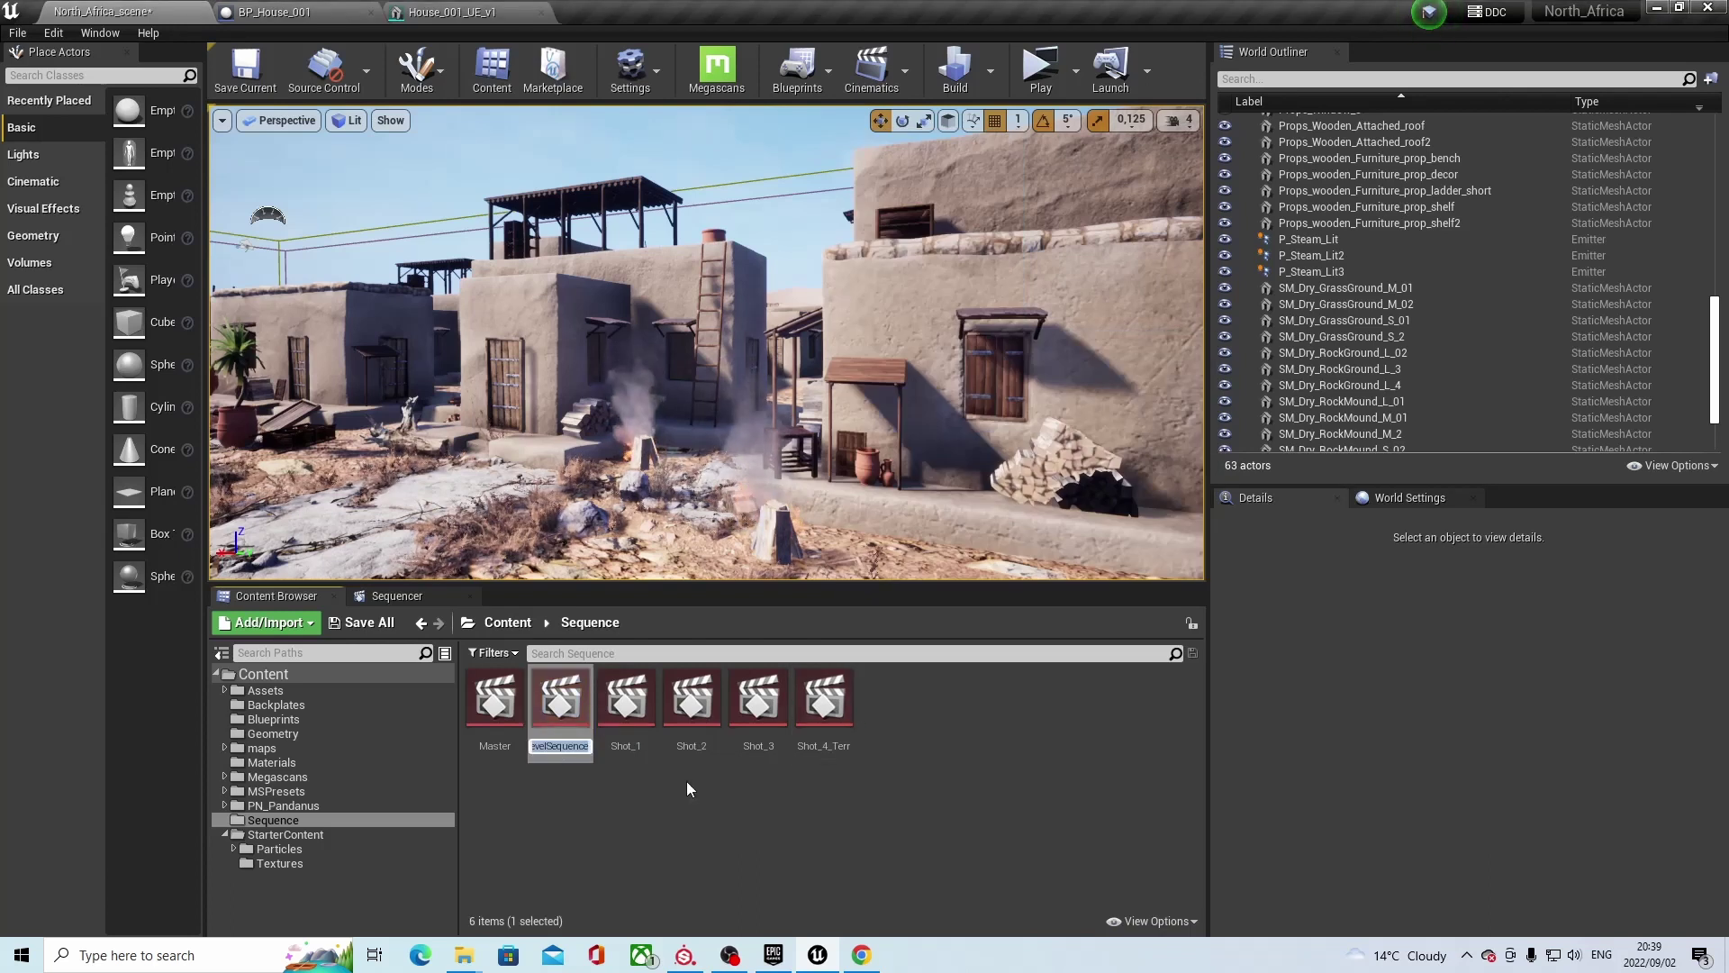
pyautogui.press('Return')
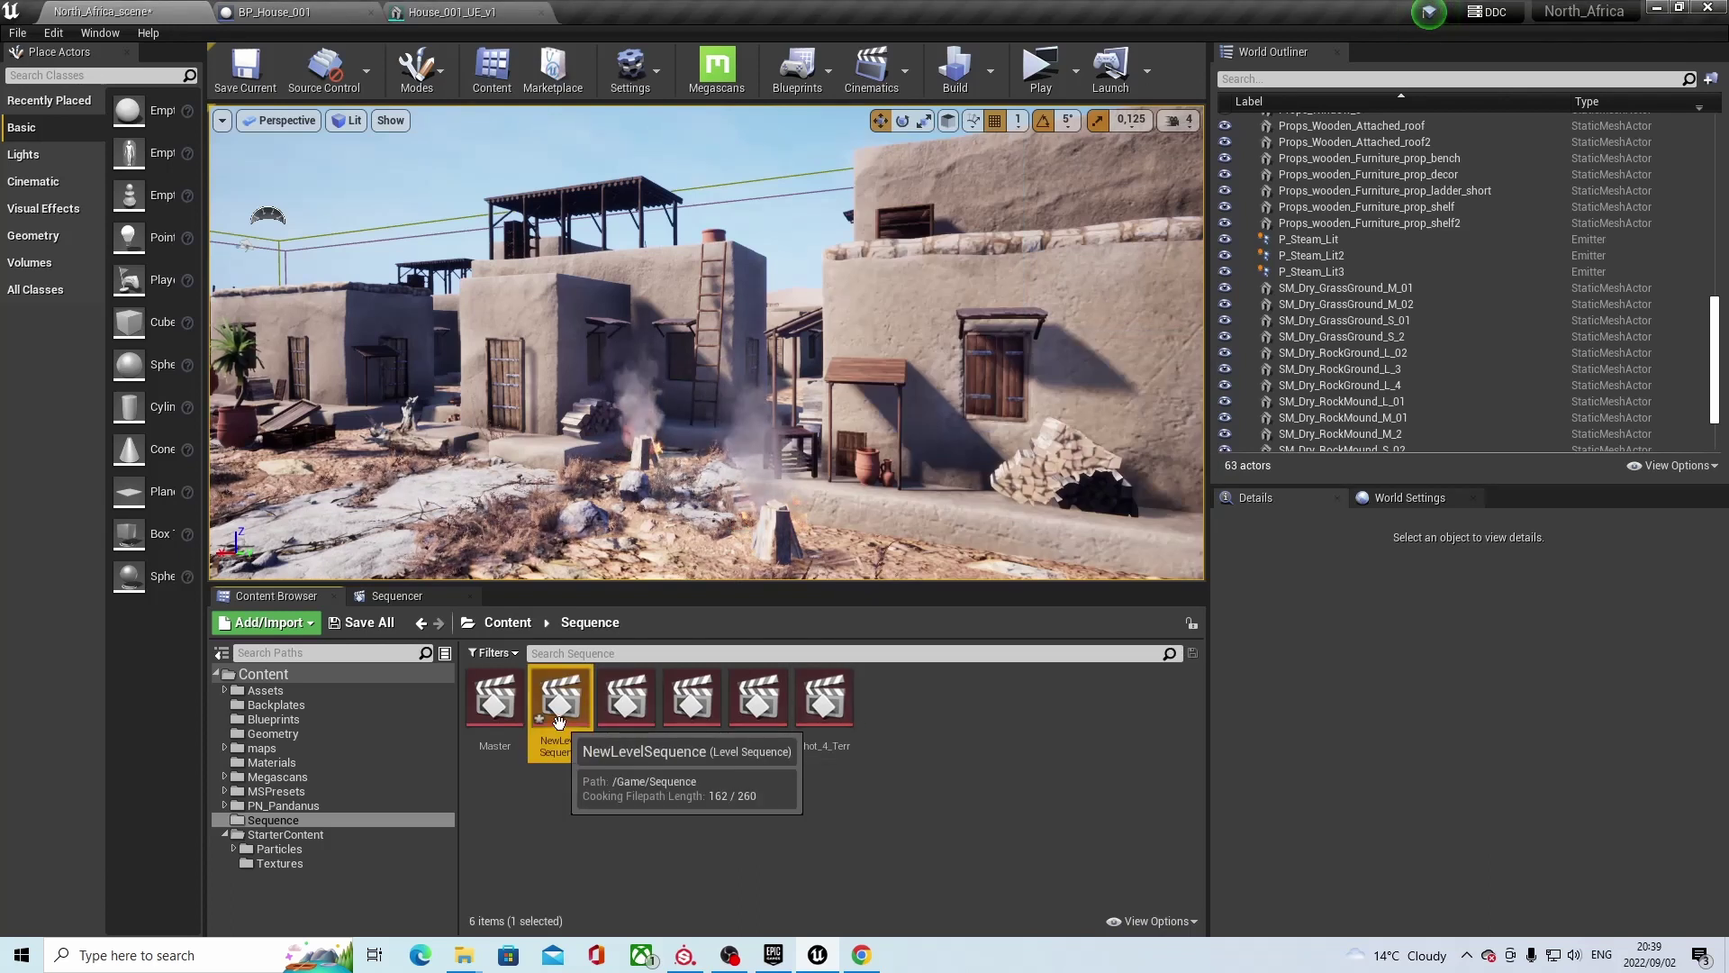
# Open the Shot_1 level sequence from the Sequence folder in Sequencer.
pyautogui.doubleClick(622, 720)
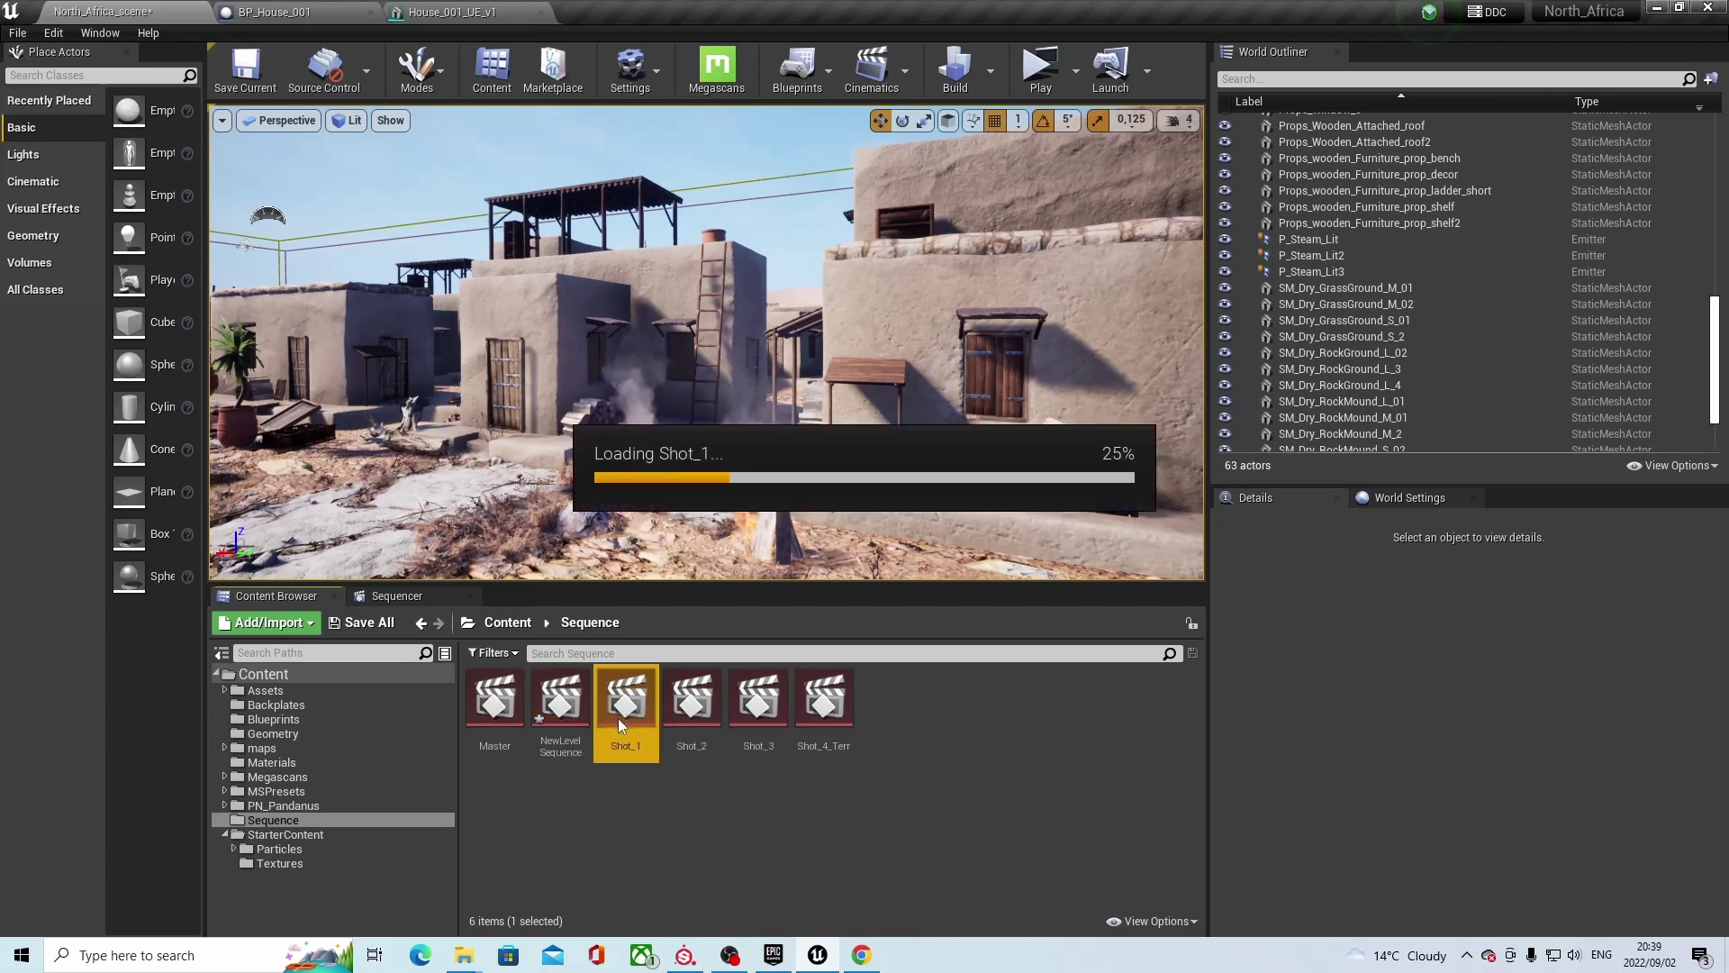